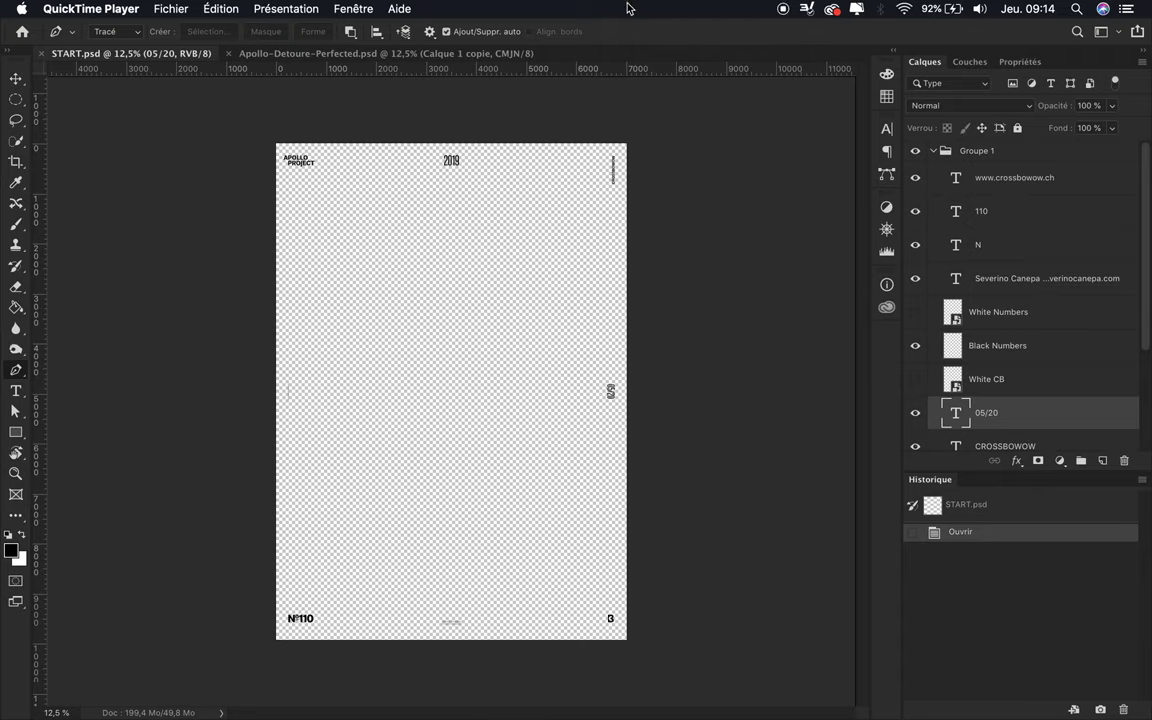
Change the issue number from 110 to 129 and tighten its tracking to -50
scroll(411, 468, up, 5)
key(t)
drag(390, 445, 414, 447)
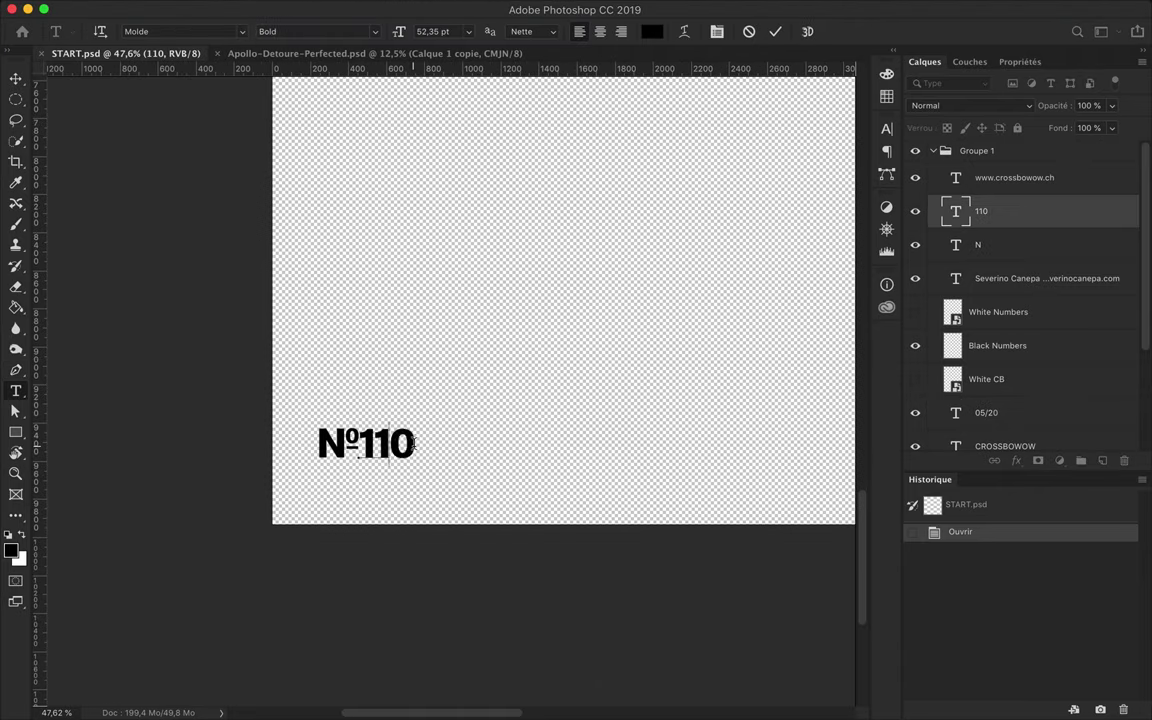
text(129)
click(886, 128)
click(735, 180)
key(Down)
scroll(437, 378, up, 5)
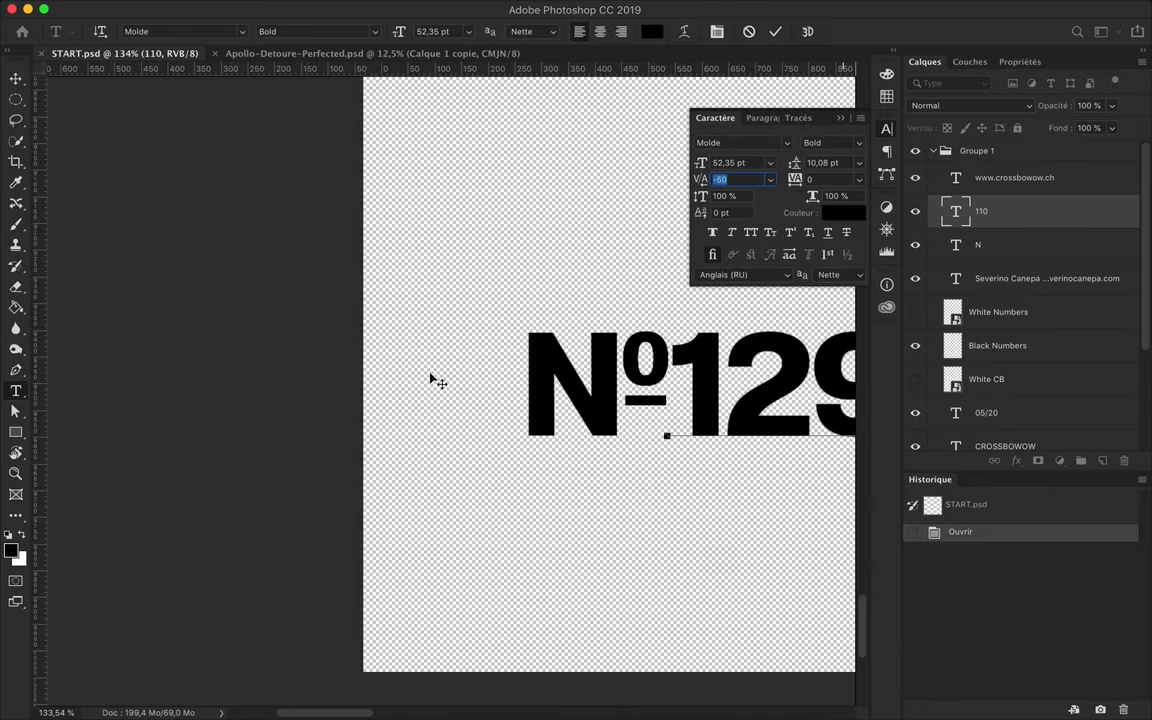
key(Escape)
Change the rotated date text from 05/20 to 05/09
key(ctrl+0)
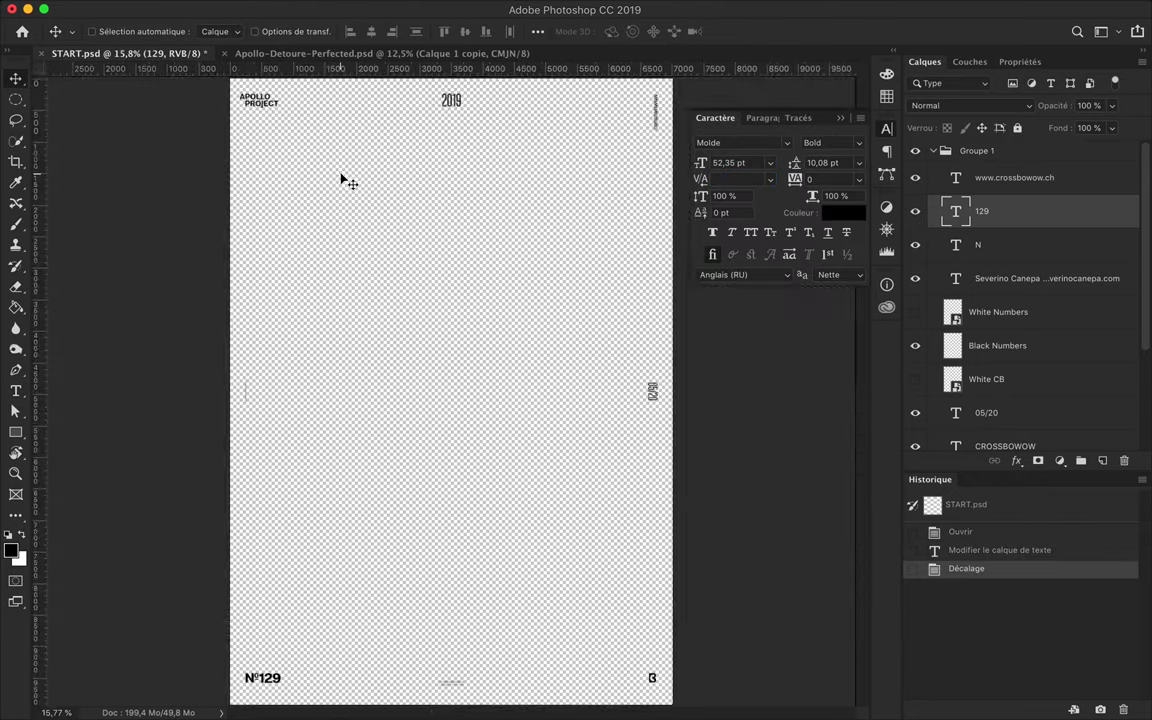
scroll(339, 180, up, 3)
scroll(699, 403, up, 5)
text(09)
key(Escape)
key(v)
key(ctrl+0)
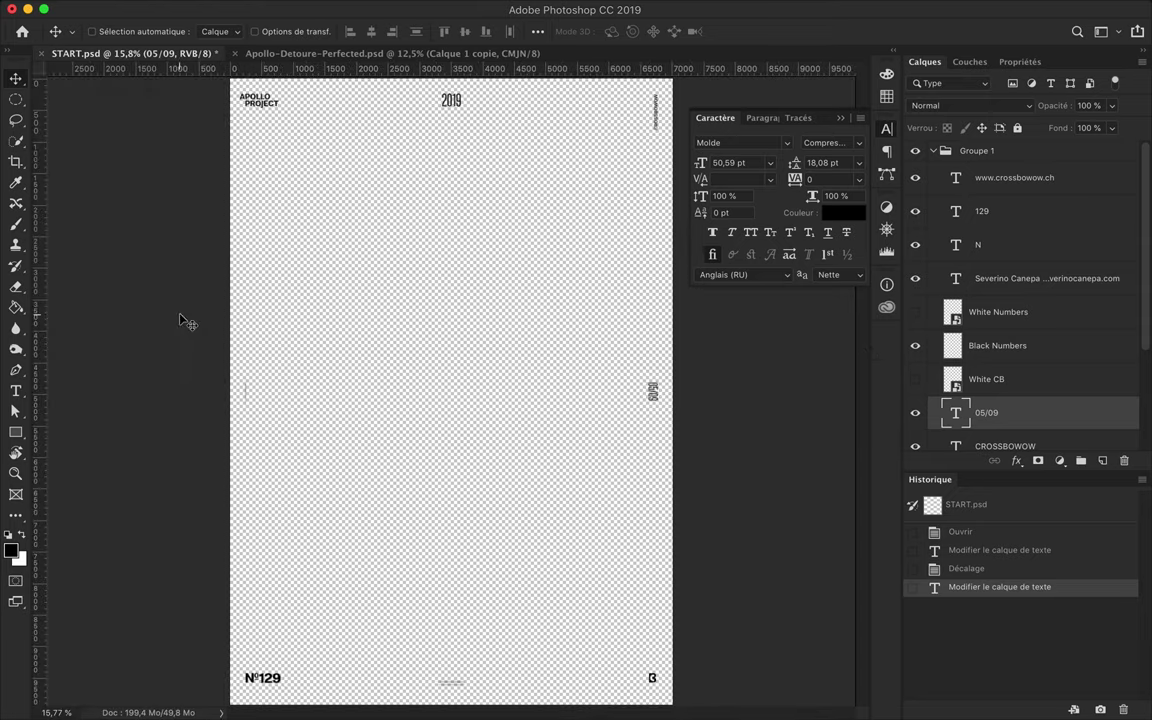
Zoom out to view the whole poster and select all layers
key(ctrl+minus)
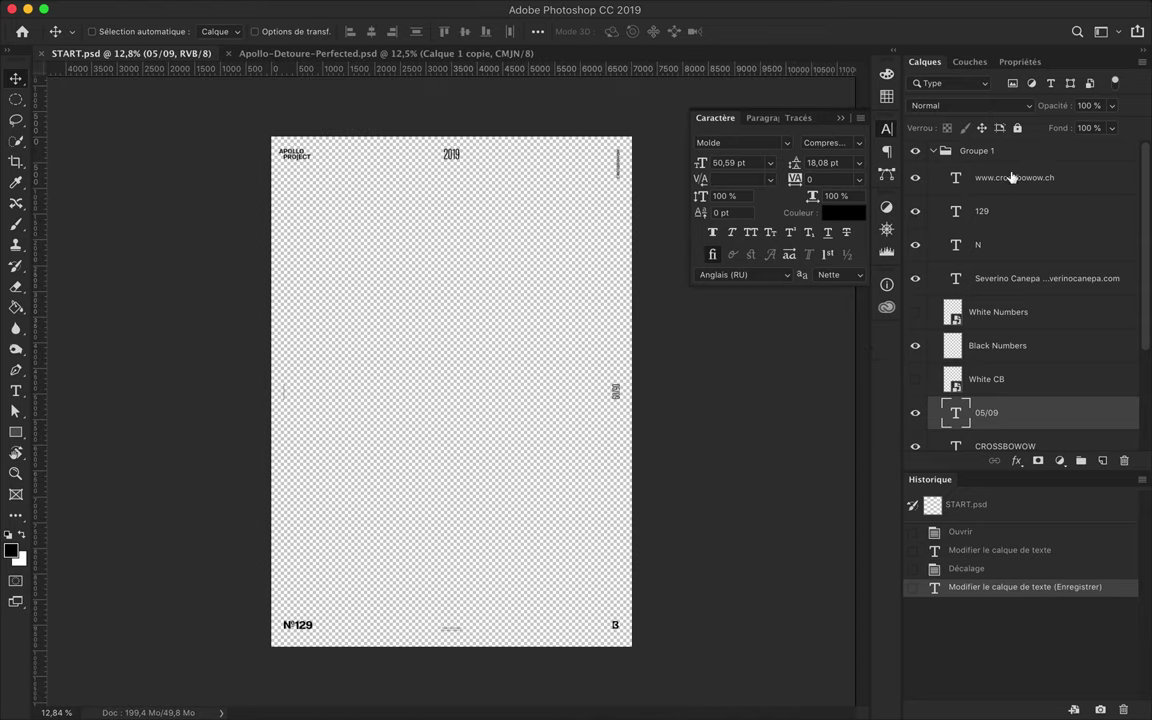
scroll(1000, 230, down, 5)
scroll(1020, 320, up, 5)
key(ctrl+alt+a)
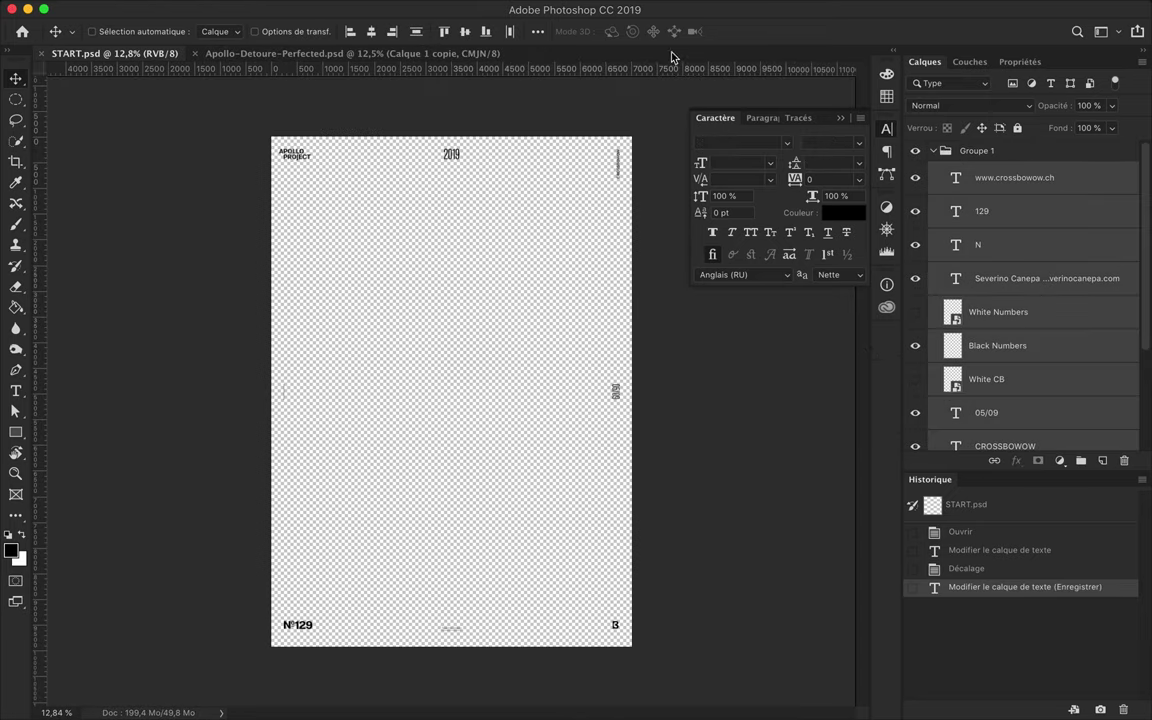
Make the poster text white and delete the Black Numbers layer
key(t)
click(651, 31)
click(1034, 121)
click(998, 345)
key(Delete)
Fill the Background layer with a radial green-to-purple gradient from the poster centre
click(932, 150)
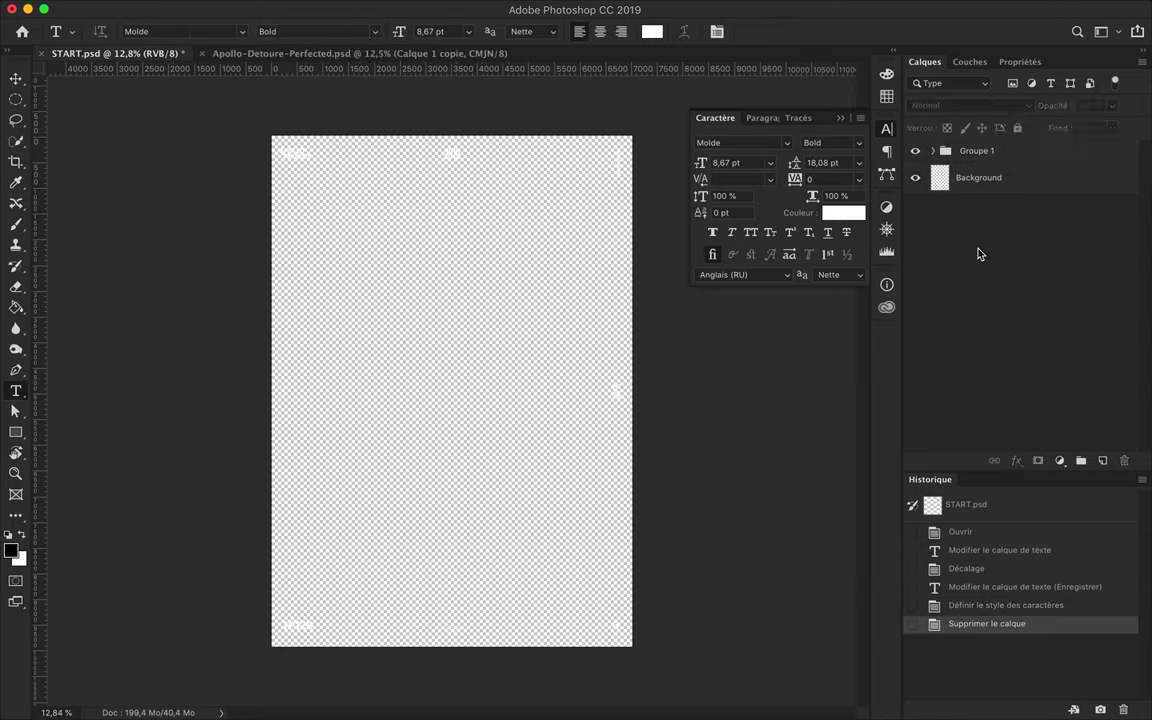
click(979, 177)
click(16, 432)
click(188, 31)
click(159, 63)
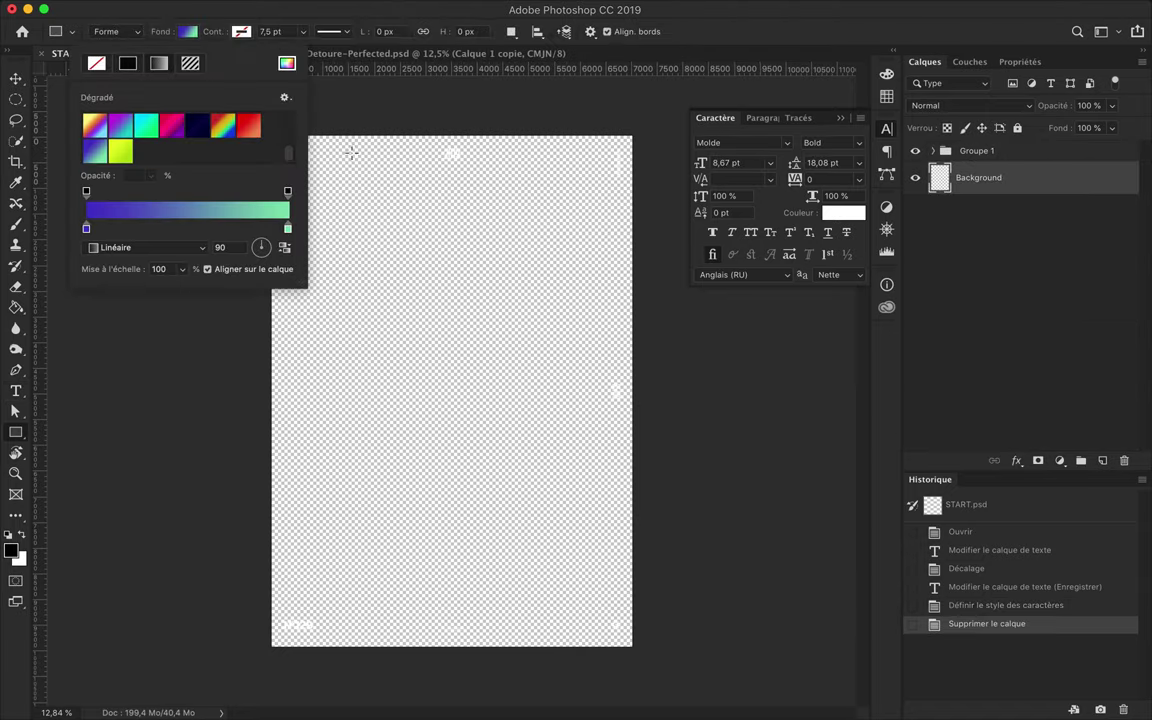
right_click(15, 307)
click(80, 310)
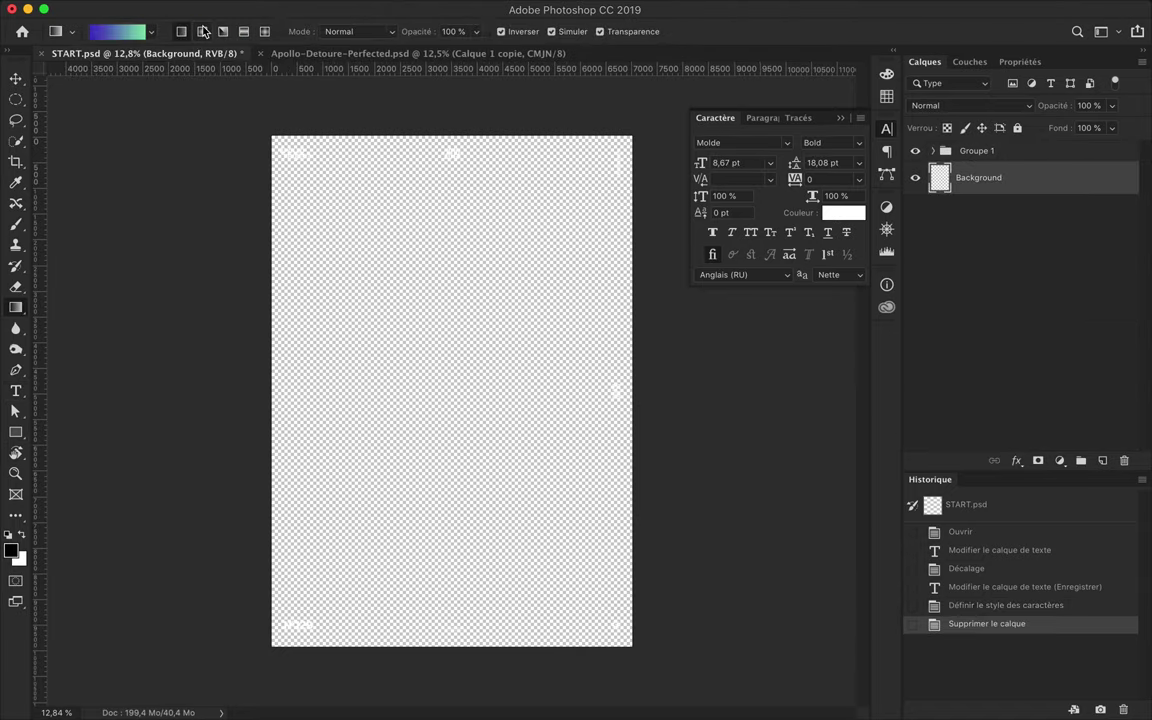
drag(450, 391, 450, 391)
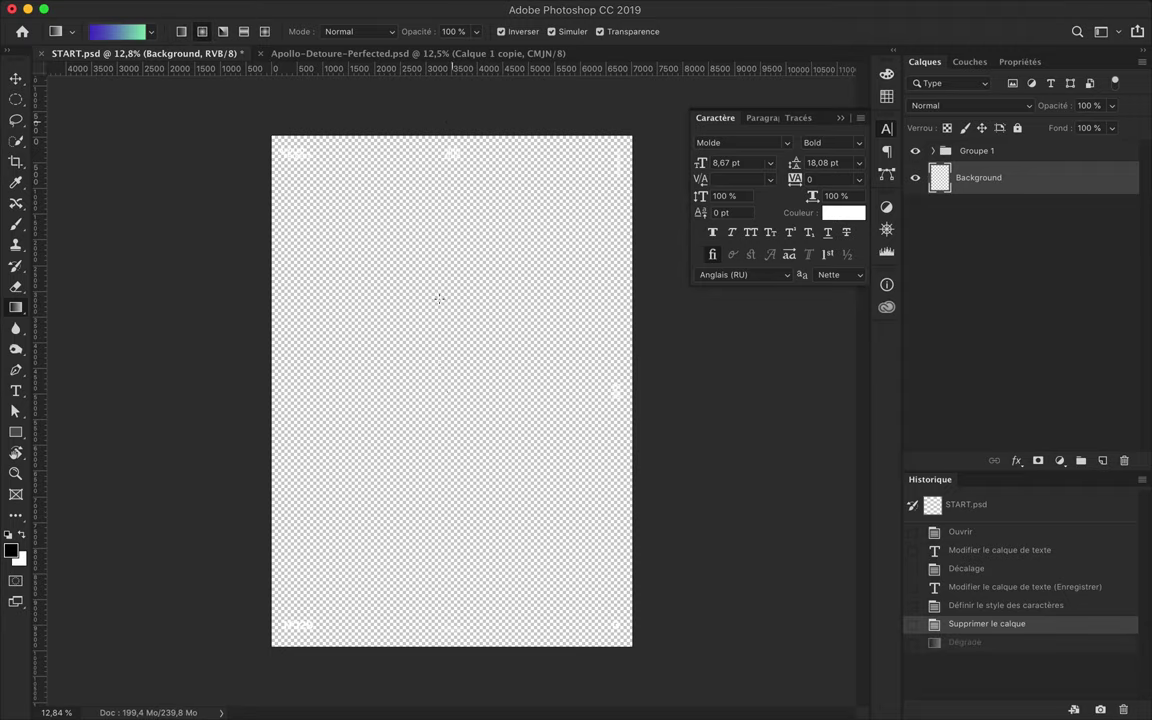
Add a new empty layer and check the gradient tool settings
key(v)
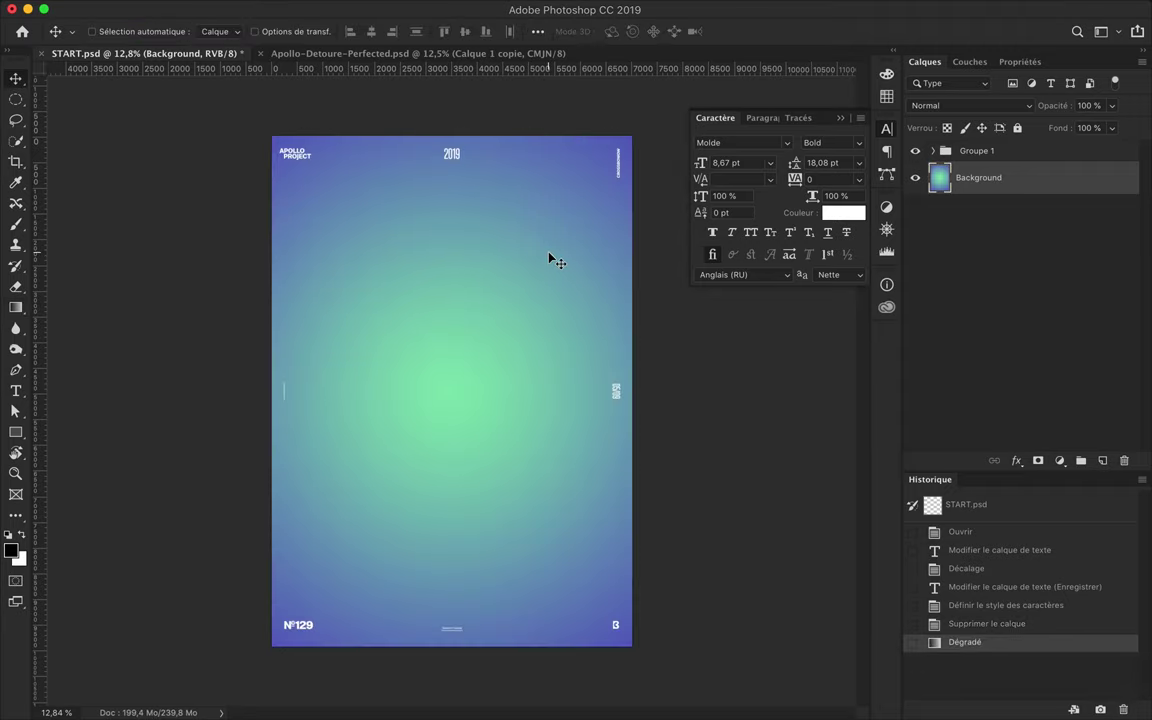
click(1102, 461)
key(u)
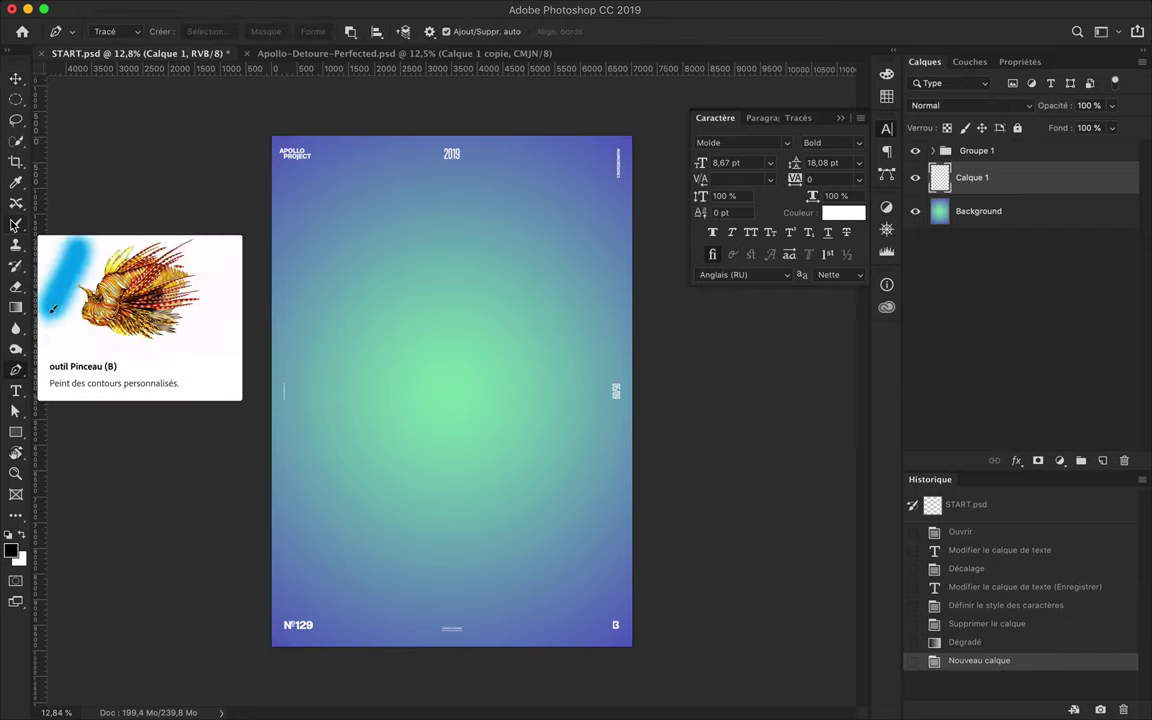
click(15, 308)
click(118, 31)
scroll(780, 120, down, 1)
key(Escape)
Draw a dark solid-fill rectangle across the poster top and nudge it into place
key(u)
click(150, 31)
click(127, 63)
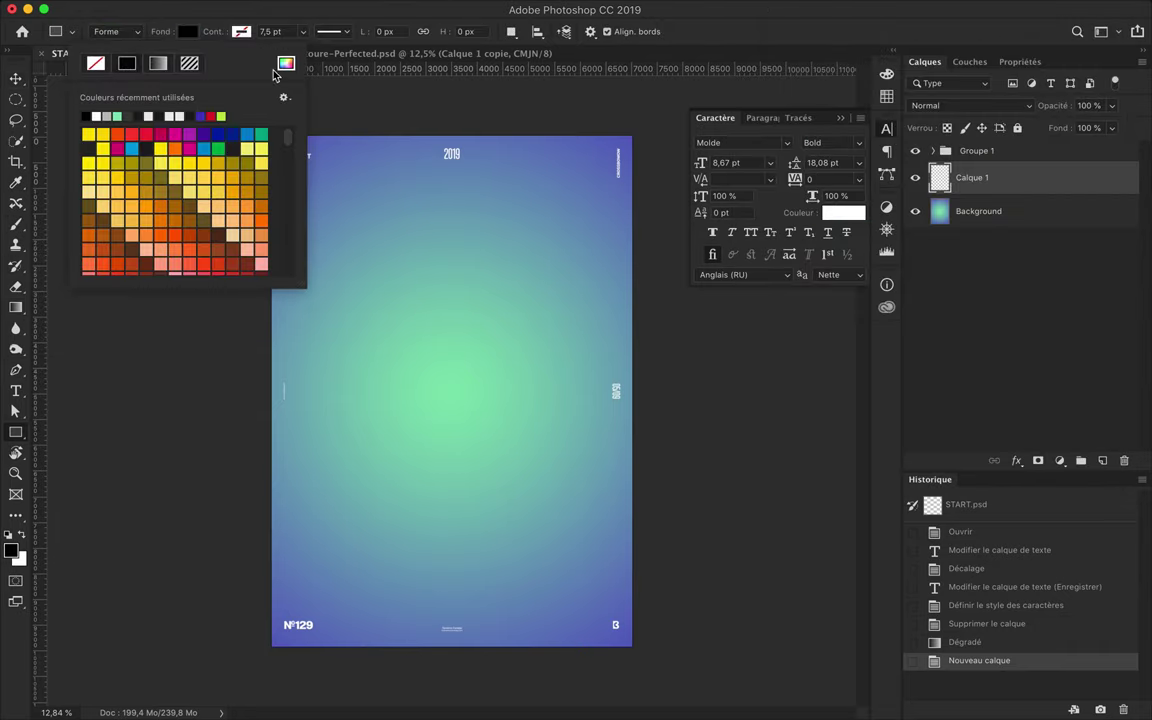
click(286, 63)
click(976, 128)
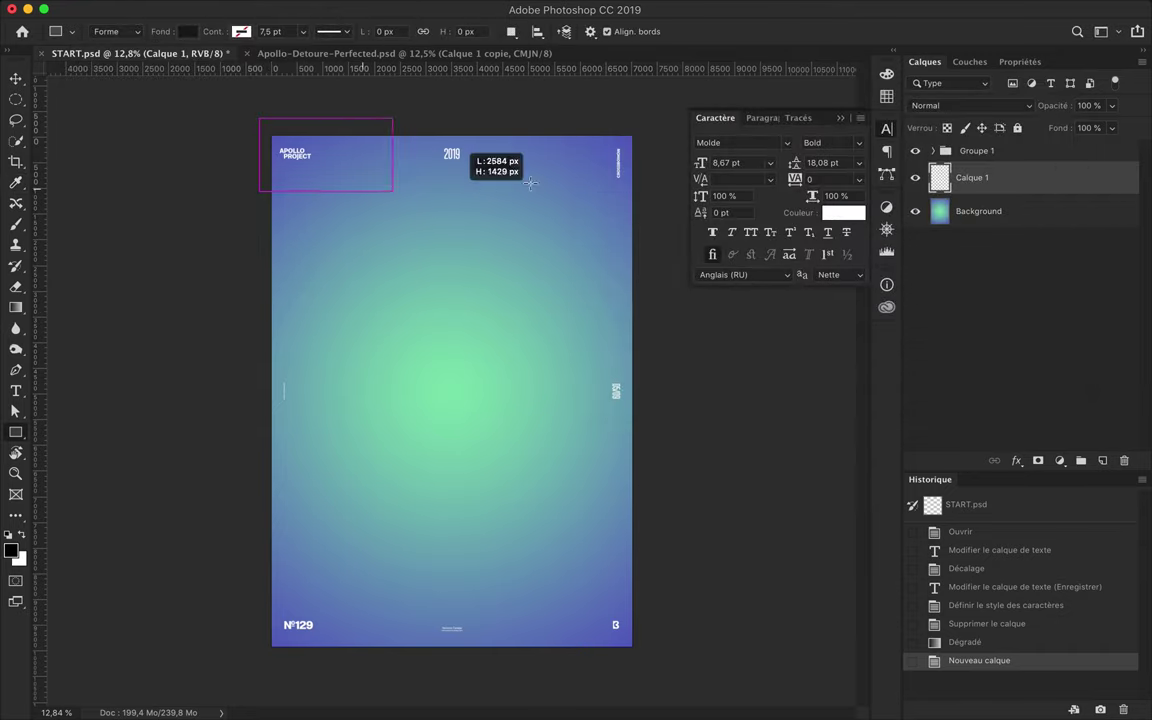
drag(418, 192, 657, 190)
key(v)
drag(522, 172, 527, 211)
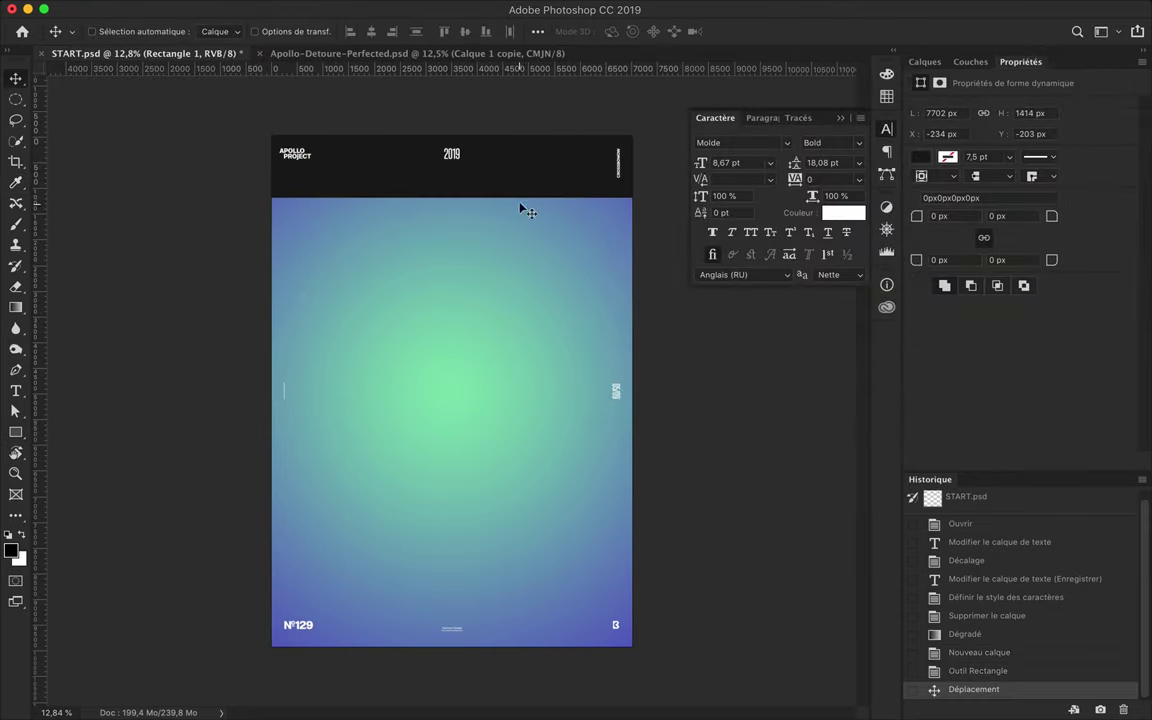
Add a new layer above the band and load the rectangle's outline as a selection
scroll(530, 193, up, 3)
scroll(530, 193, up, 3)
click(925, 61)
click(1103, 460)
ctrl+click(940, 211)
ctrl+click(940, 211)
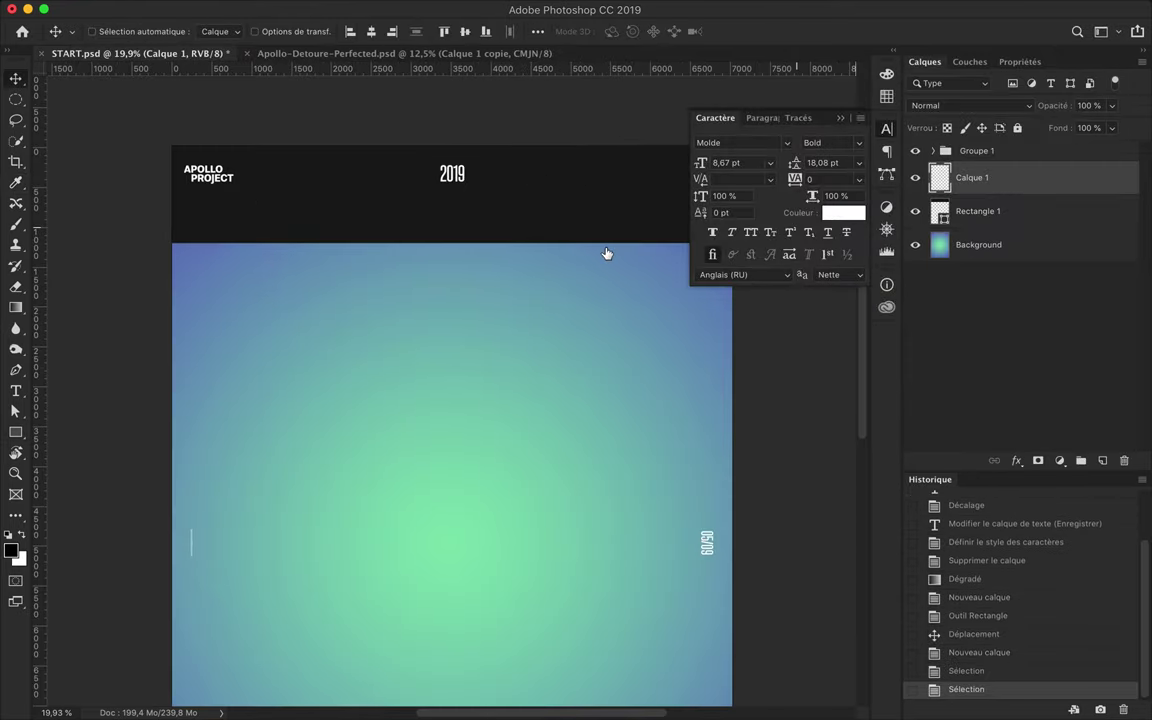
Set up a dark-to-transparent gradient in the Gradient Editor
key(g)
click(110, 31)
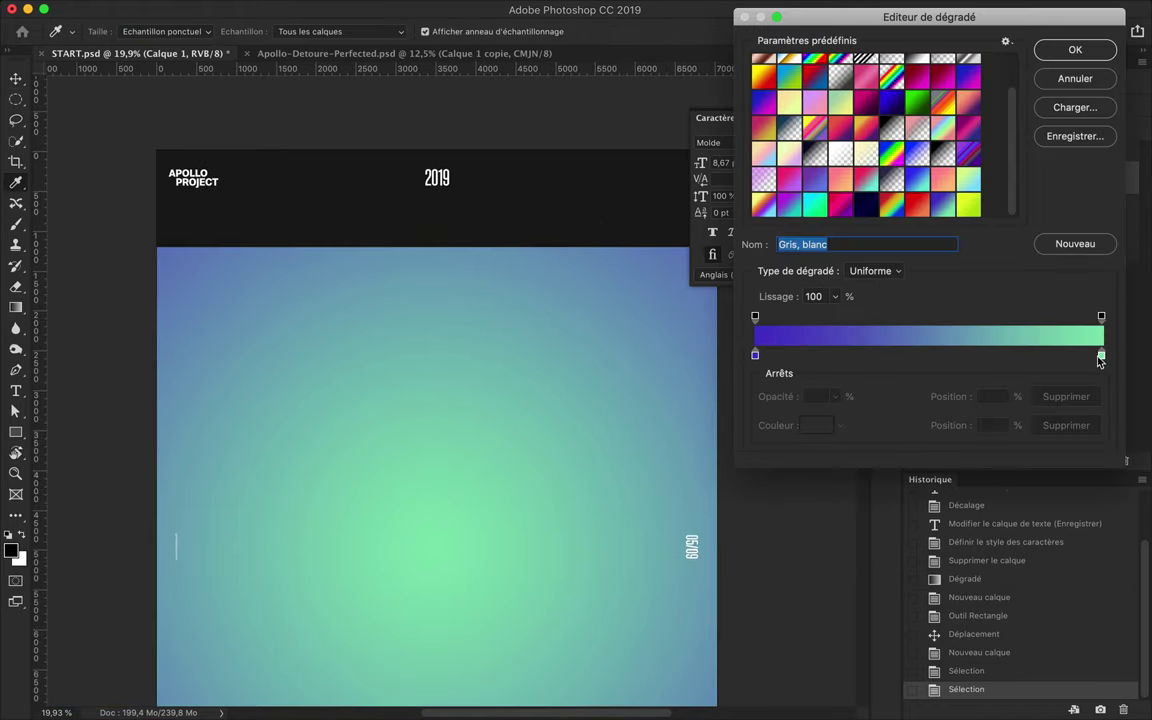
double_click(1101, 354)
click(997, 120)
double_click(1101, 316)
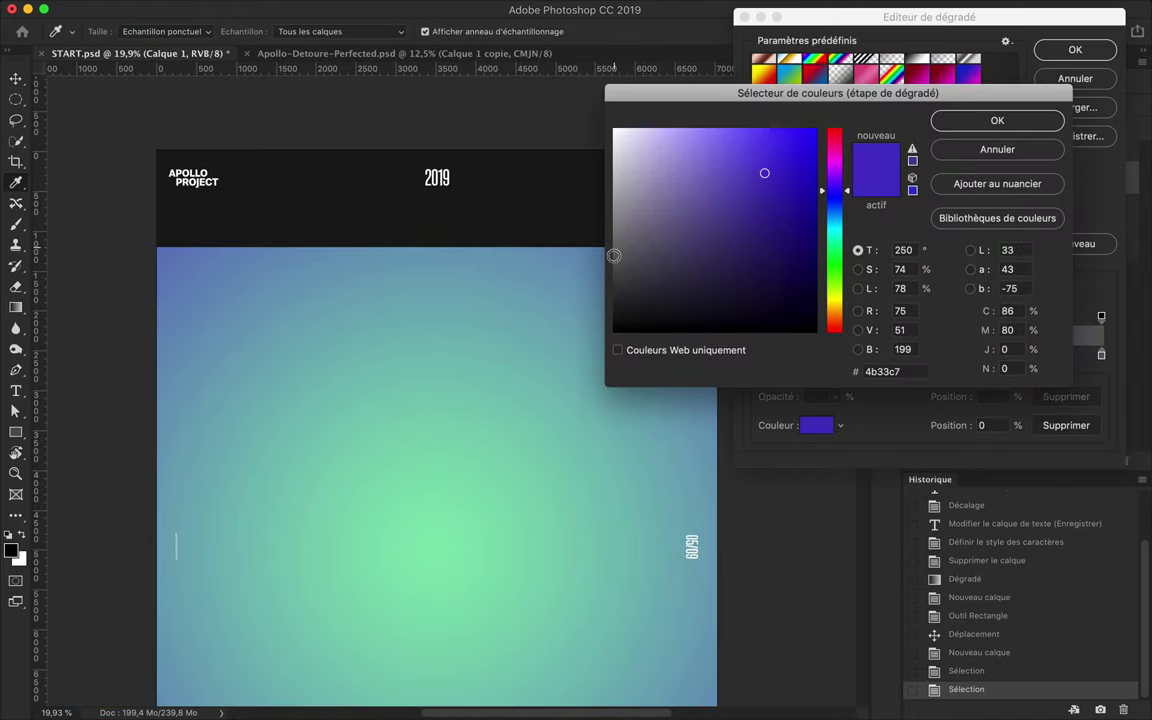
key(Escape)
drag(832, 412, 760, 412)
click(1074, 50)
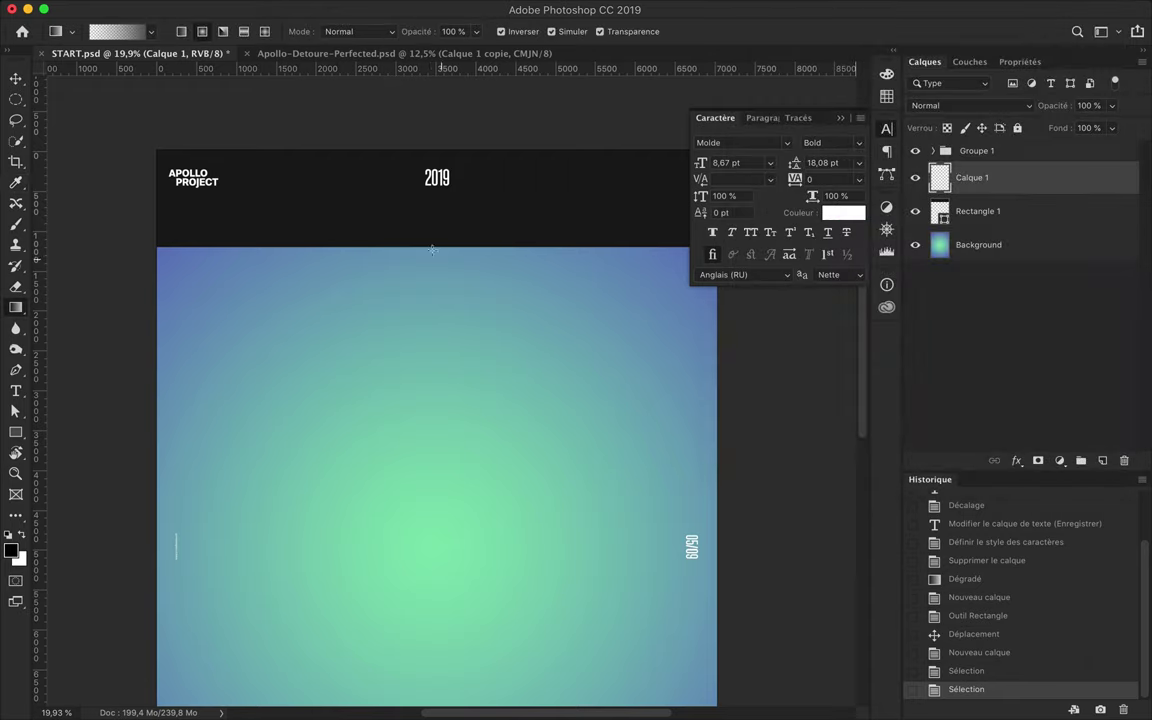
Draw a trial shadow gradient beneath the band, then clear the selection
drag(432, 224, 440, 240)
scroll(427, 236, up, 5)
scroll(420, 240, down, 3)
scroll(411, 240, down, 3)
key(m)
scroll(463, 128, down, 2)
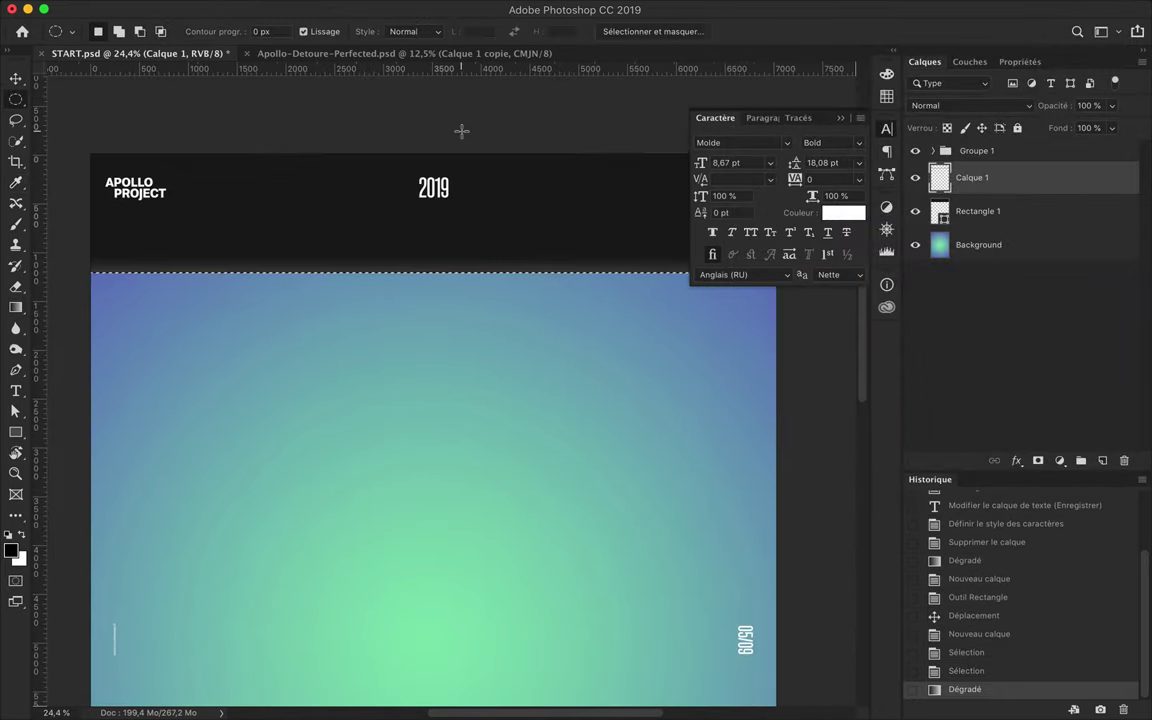
click(465, 132)
key(v)
scroll(465, 137, down, 2)
scroll(465, 137, up, 1)
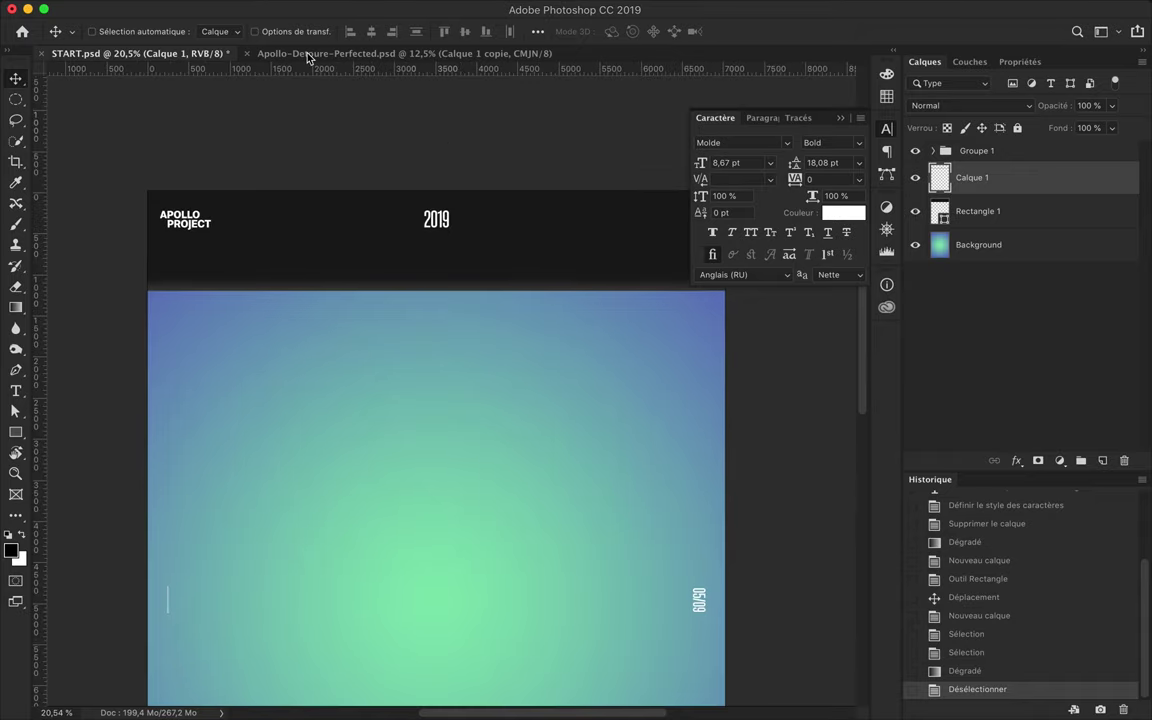
Try further gradients at the band's edge and on a new layer, undoing them
key(g)
drag(430, 337, 433, 300)
key(ctrl+z)
key(ctrl+z)
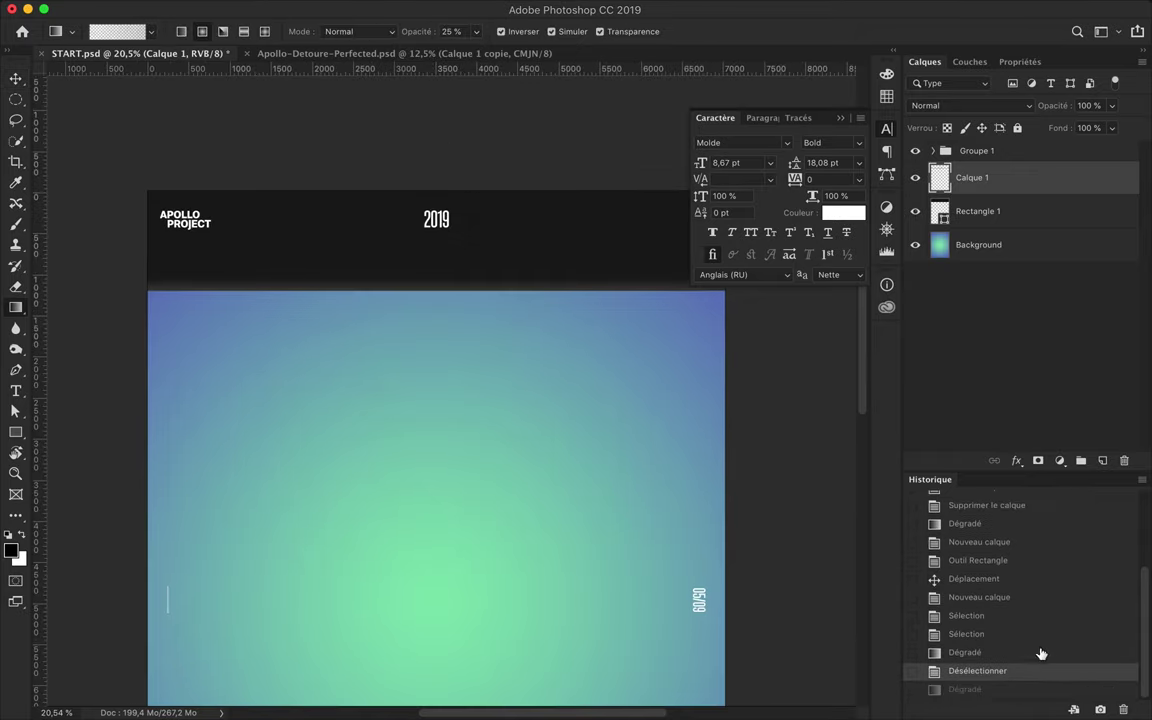
click(1101, 461)
drag(428, 181, 428, 183)
key(ctrl+t)
key(Escape)
key(ctrl+z)
Load Rectangle 1's outline as a selection and draw a fading gradient on Calque 2
click(990, 244)
ctrl+click(940, 244)
click(985, 177)
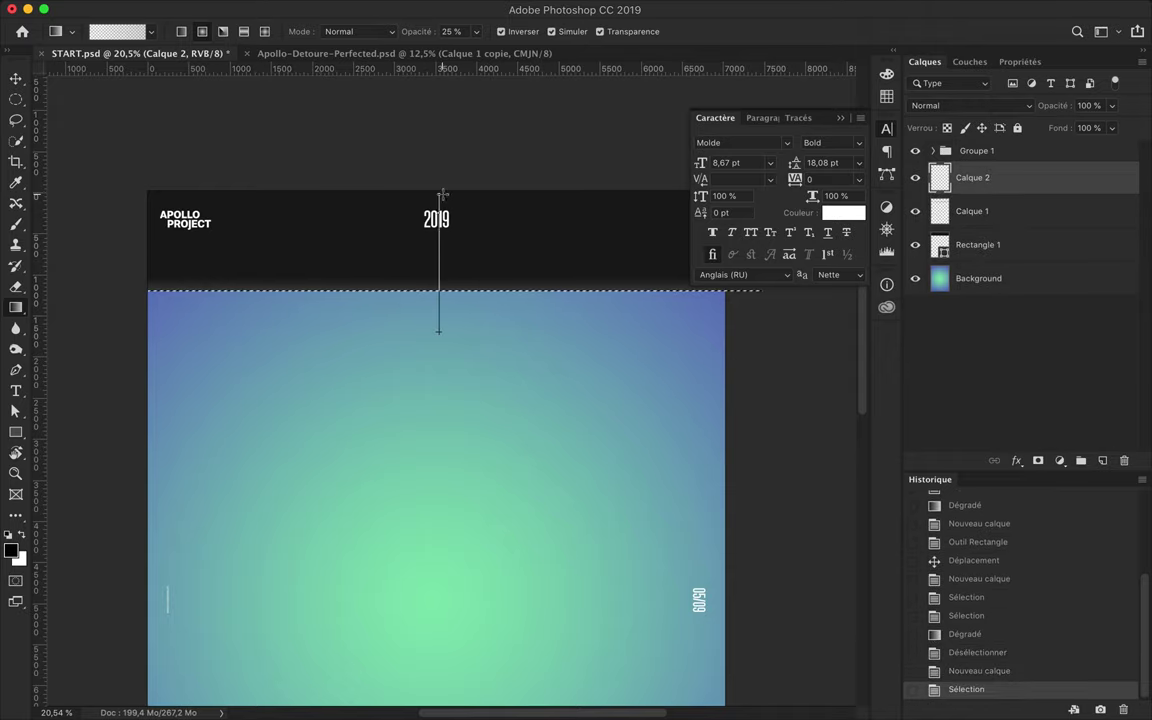
drag(440, 332, 445, 198)
Free Transform the gradient to stretch it along the band's lower edge
key(ctrl+t)
key(ctrl+d)
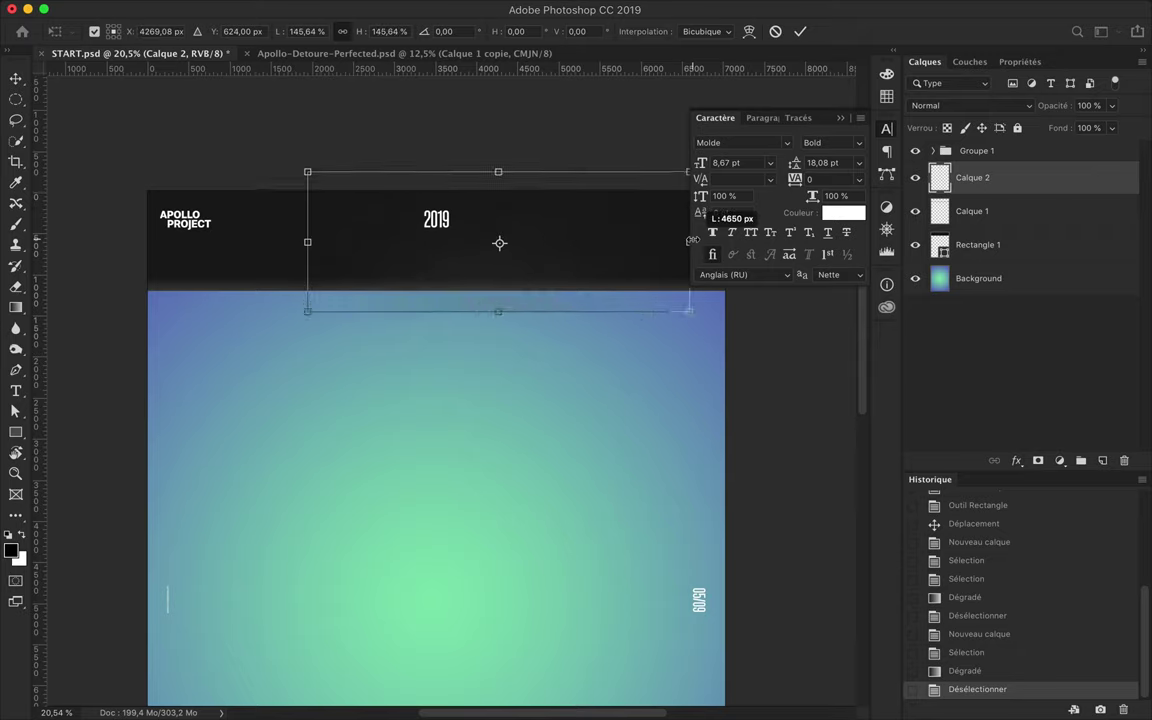
drag(516, 219, 689, 193)
drag(426, 203, 398, 239)
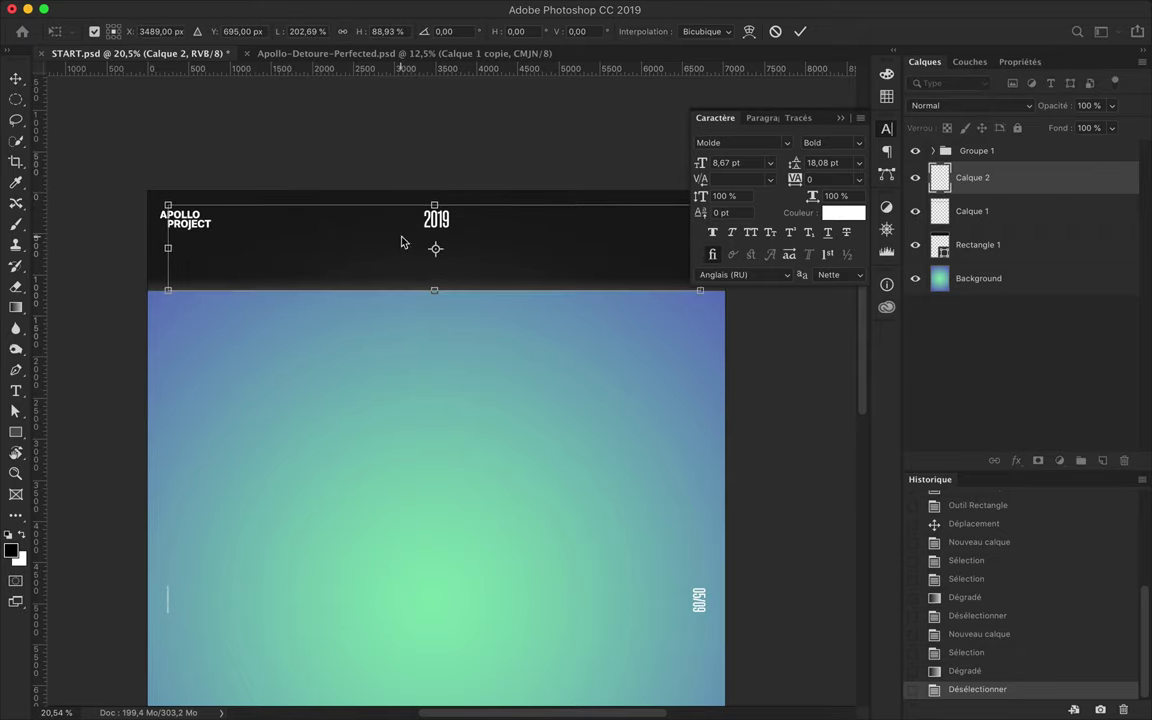
key(Return)
Return to the Move tool and scroll to review the shaded band
key(m)
scroll(527, 257, down, 2)
scroll(524, 265, up, 3)
key(v)
scroll(524, 265, down, 1)
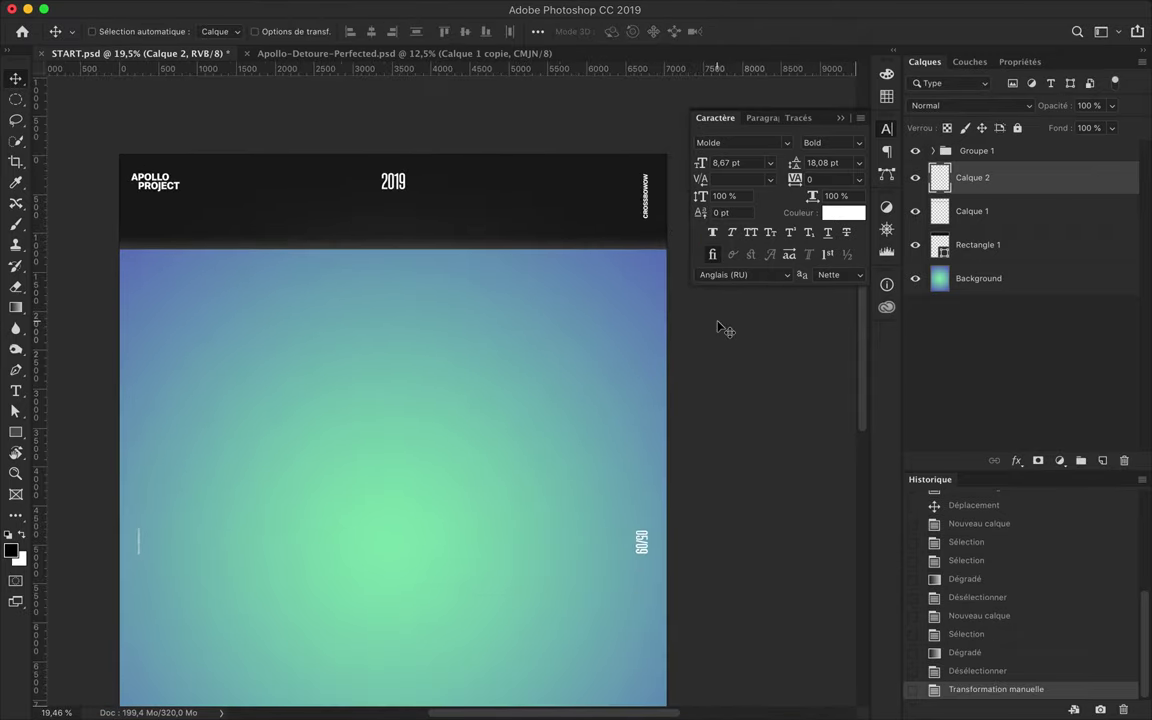
scroll(548, 316, down, 1)
scroll(548, 316, down, 3)
Group the band, gradient and shadow layers together and rename the group
shift+click(978, 244)
key(ctrl+g)
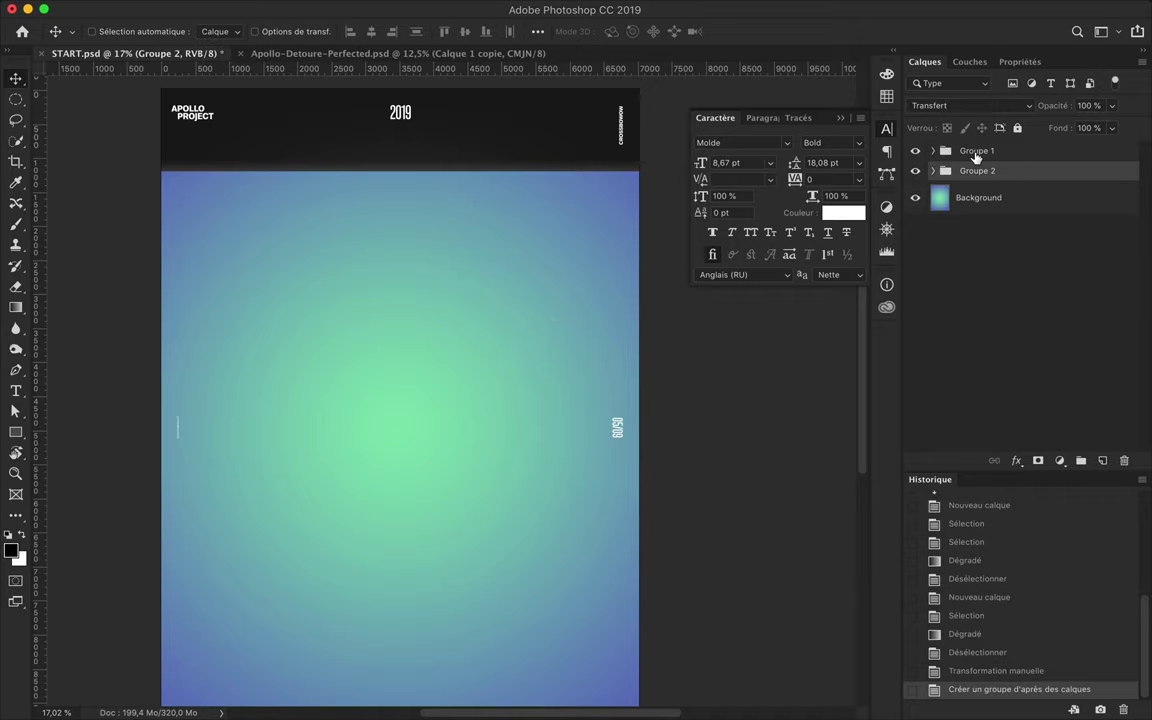
double_click(978, 150)
text(Layout)
key(Tab)
text(Bla)
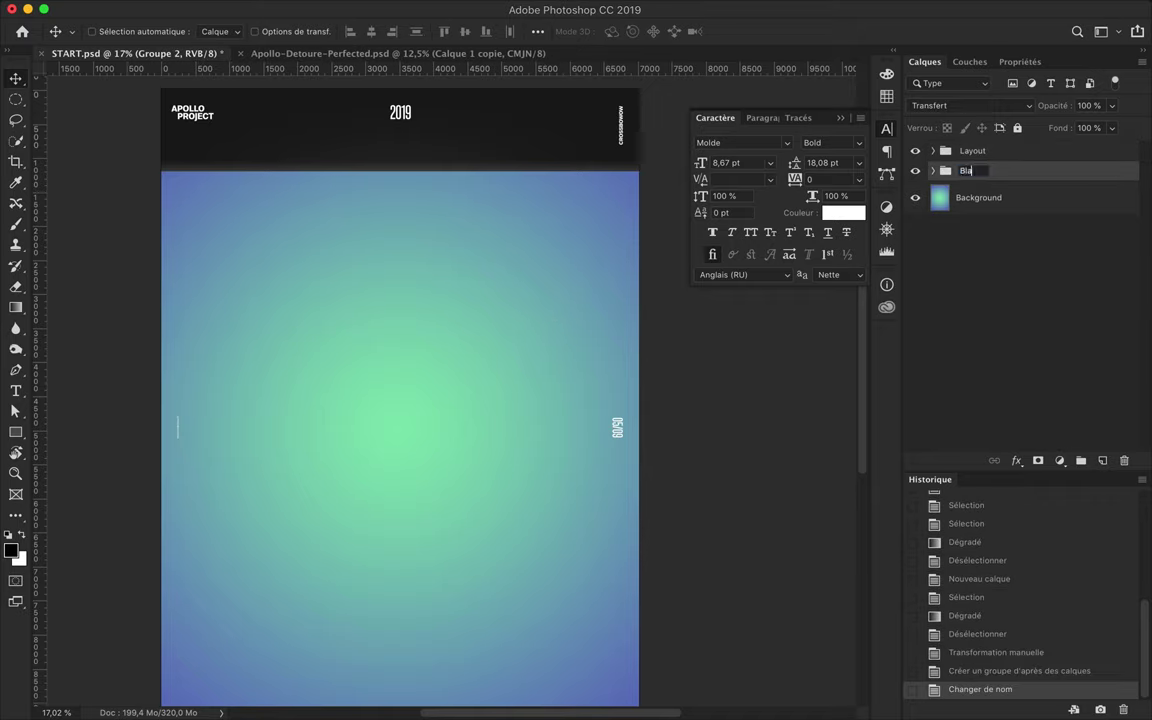
text(tangle)
key(Return)
Duplicate the dark band and turn the copy into a vertical strip along the left edge
mouse_move(545, 134)
mouse_down()
mouse_move(540, 150)
mouse_move(509, 123)
mouse_move(522, 249)
mouse_up()
alt+scroll(510, 133, down, 2)
key(ctrl+t)
drag(240, 210, 378, 489)
mouse_move(455, 415)
mouse_down()
mouse_move(281, 570)
mouse_move(305, 634)
mouse_up()
scroll(286, 227, down, 1)
key(Return)
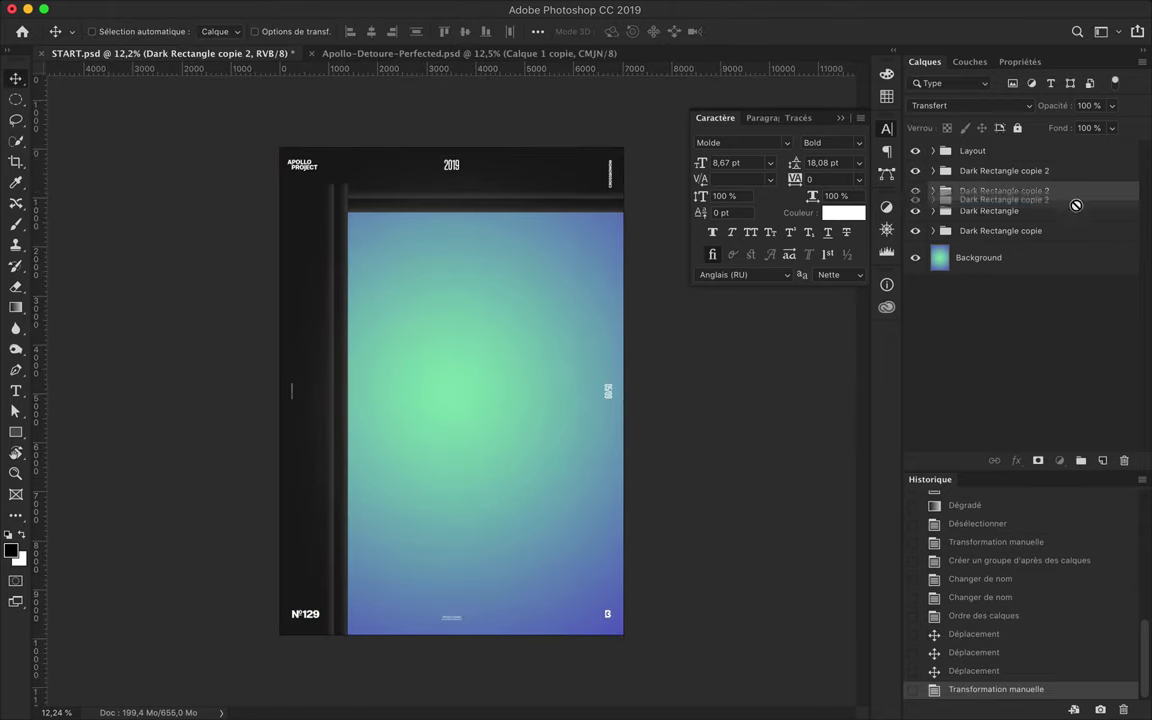
Reorder the duplicate and rename the groups Dark Rectangle Left and Dark Rectangle Top
drag(1004, 191, 1074, 212)
text(Left)
key(Return)
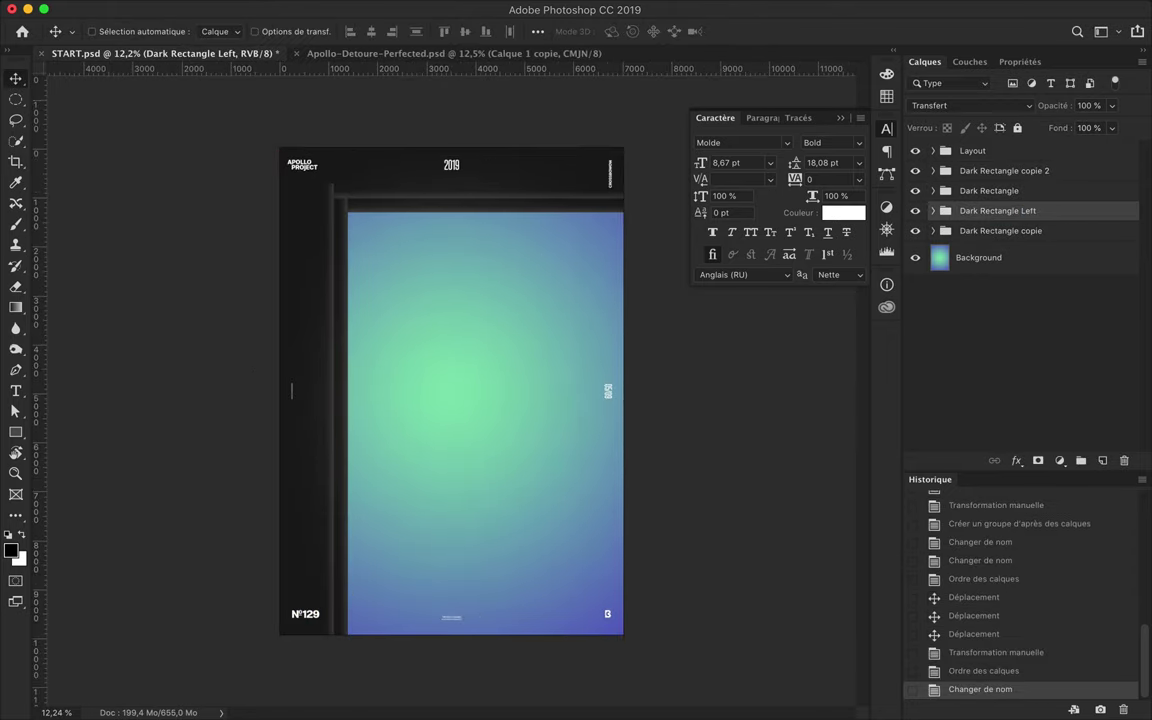
double_click(1025, 230)
text(Top)
key(Return)
click(977, 193)
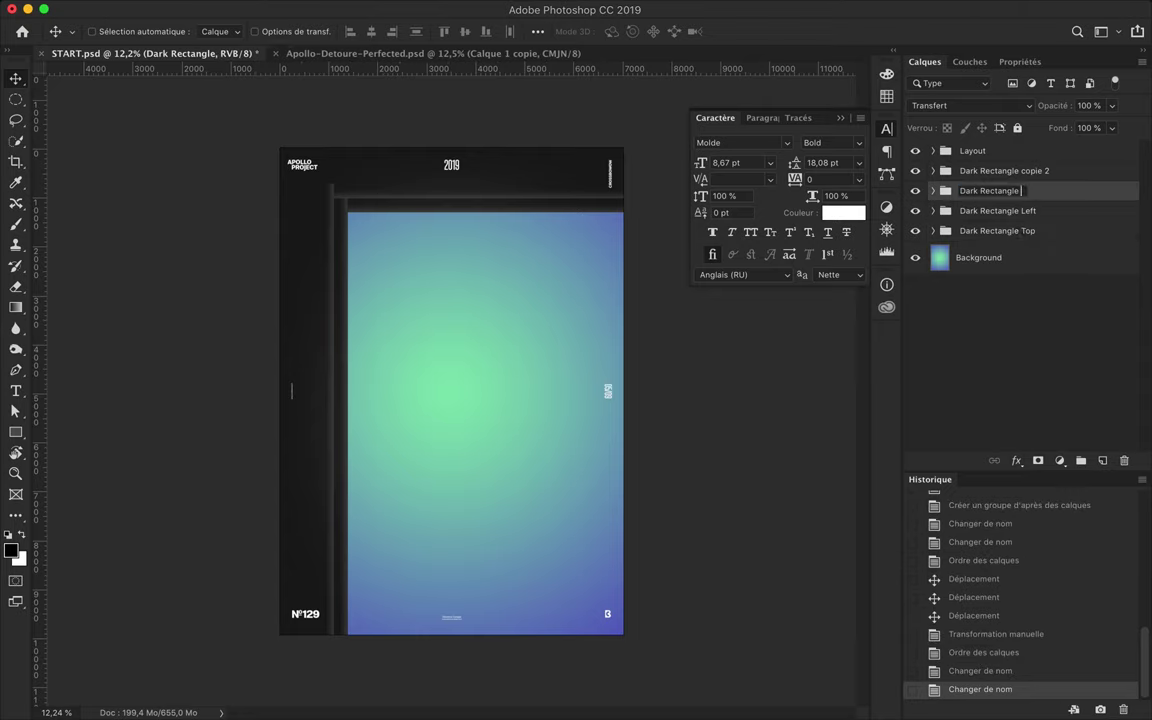
text(Top)
double_click(1029, 170)
key(Return)
Stretch the left dark bar and move Dark Rectangle Left below Dark Rectangle Top
key(ctrl+t)
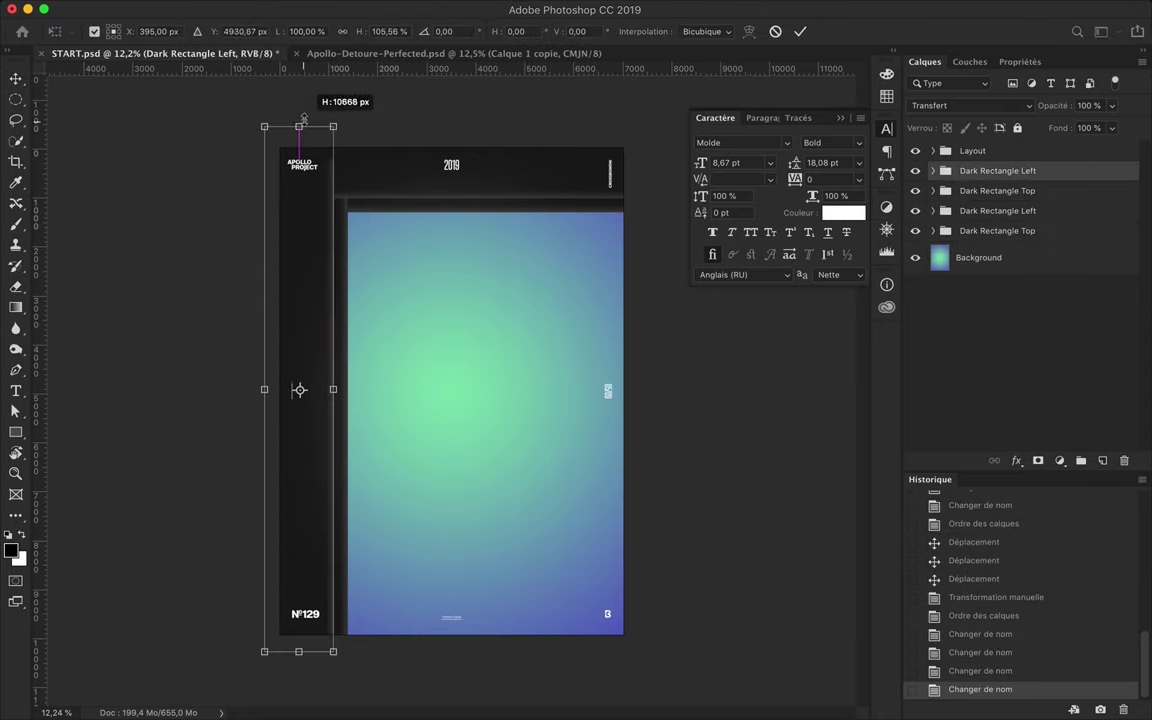
key(Return)
drag(997, 156, 989, 236)
key(ctrl+plus)
key(t)
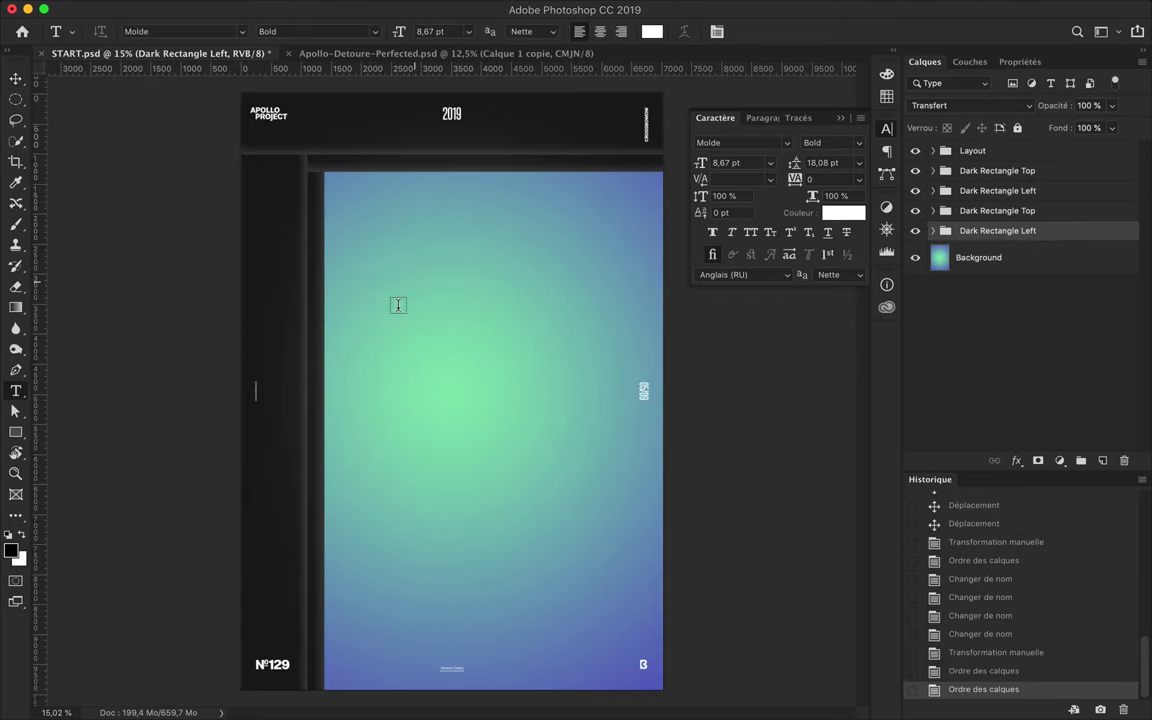
click(401, 306)
Open the recent 8-128 START.psd and bring the APO LLO 365 lettering and Apollo bust into the poster
key(ctrl+Return)
click(153, 9)
mouse_move(212, 88)
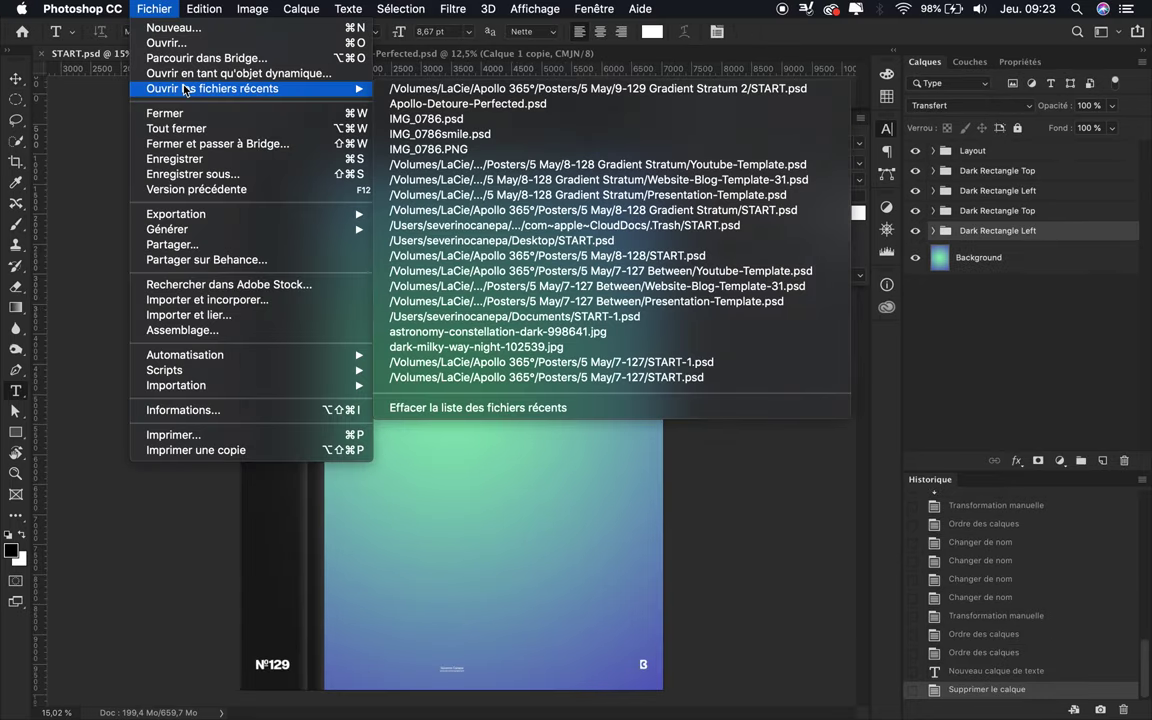
click(528, 212)
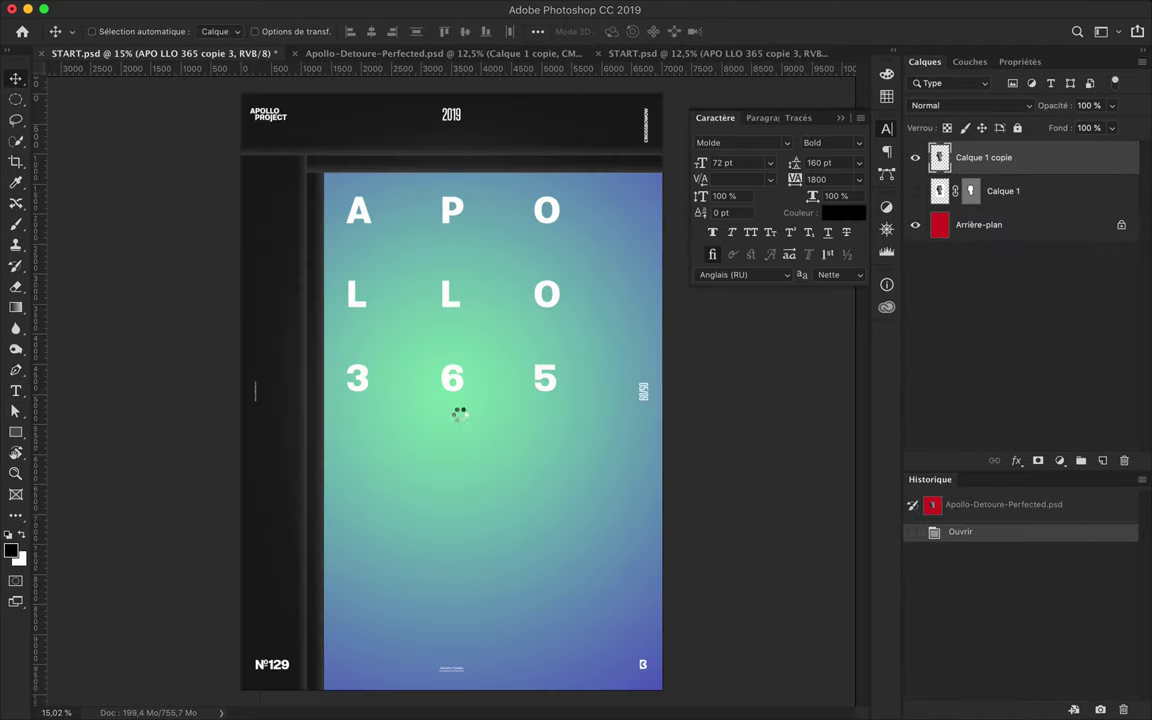
mouse_move(237, 43)
mouse_down()
mouse_move(458, 411)
mouse_move(587, 408)
mouse_up()
Add a Gradient Map with the blue-to-green preset, clipped to the statue layer
click(886, 128)
click(1060, 460)
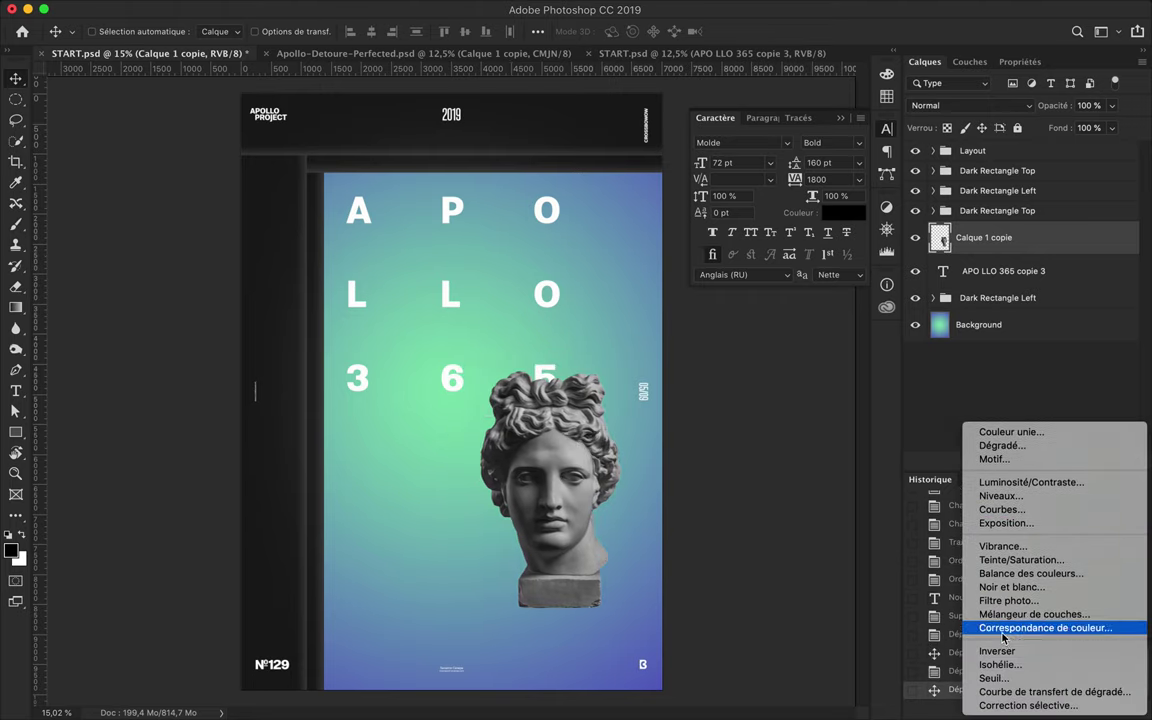
click(1054, 691)
click(1000, 113)
click(914, 204)
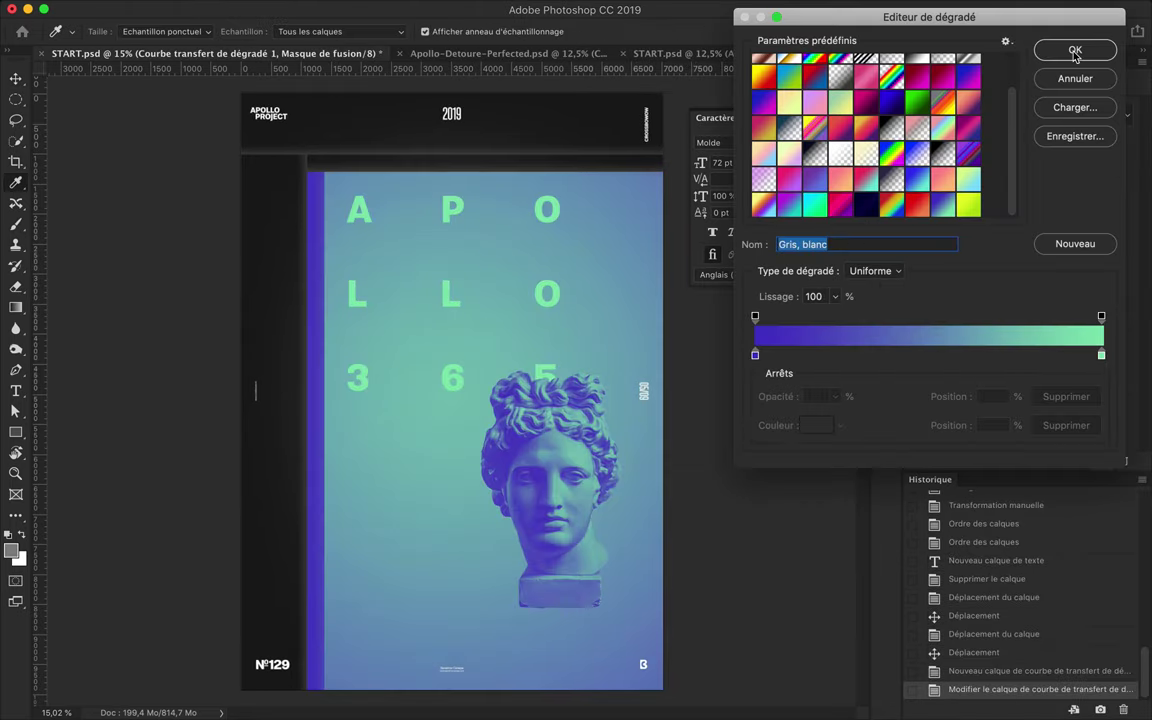
click(1075, 49)
key(ctrl+alt+g)
Nudge the statue up-left and edit the gradient to purple, with the green stop at 87%
drag(600, 400, 582, 392)
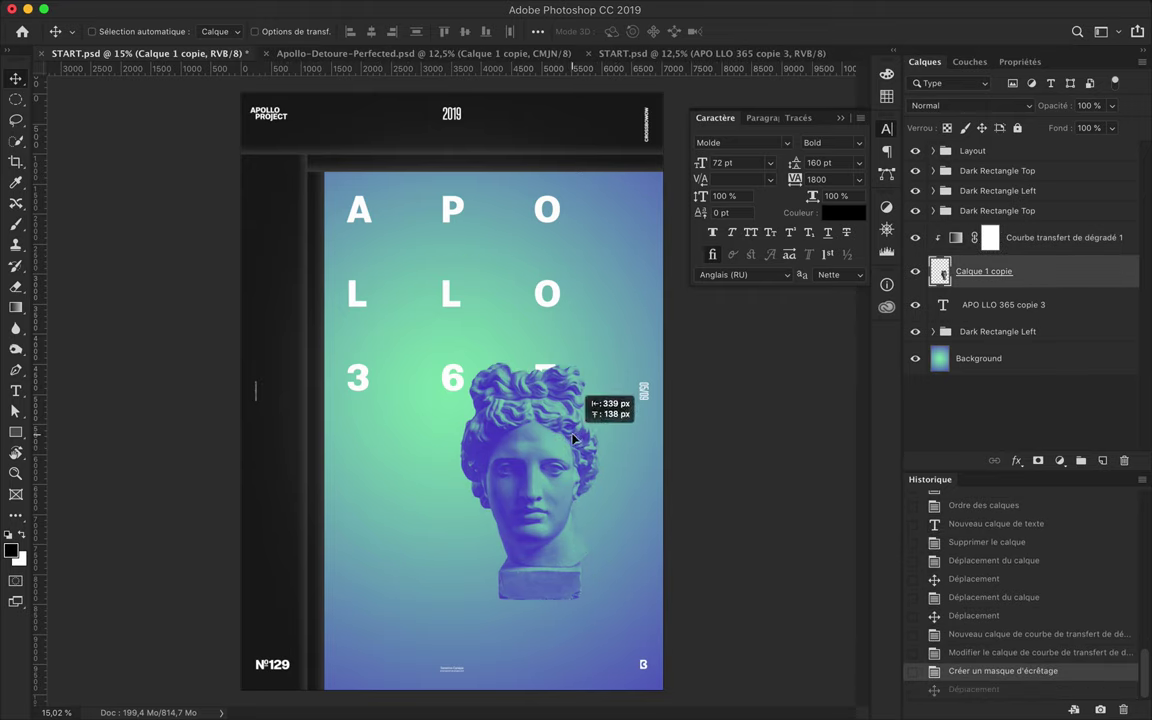
double_click(956, 237)
click(1000, 113)
click(755, 355)
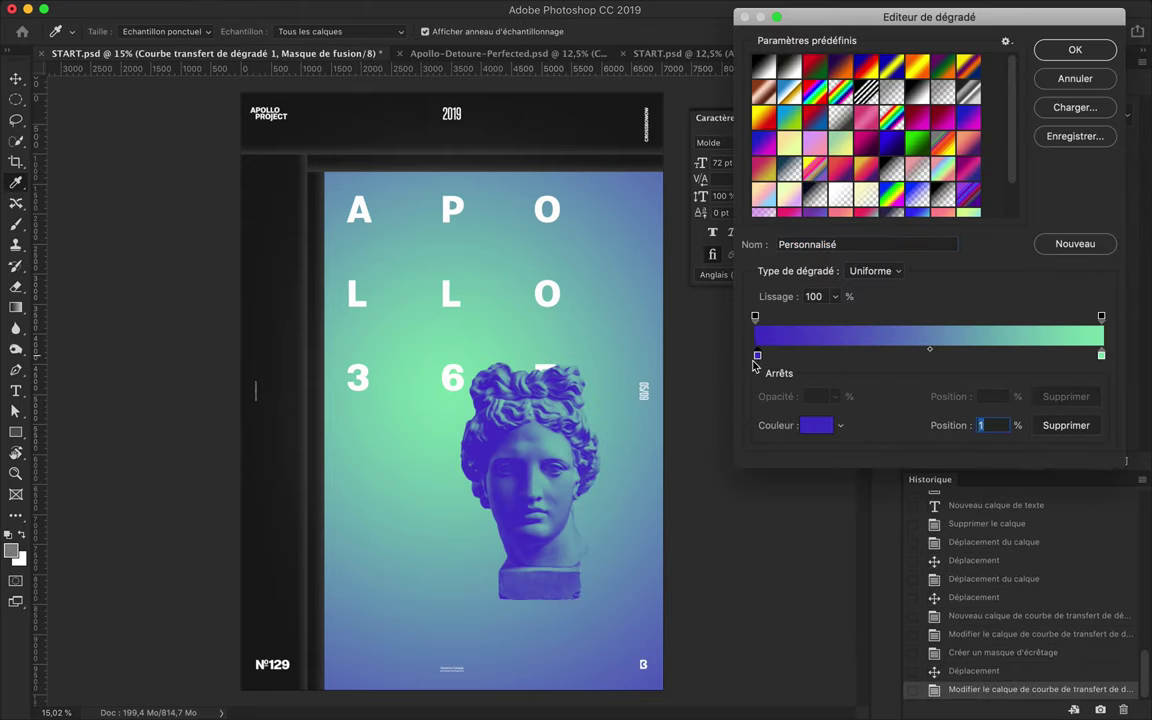
drag(1101, 355, 1057, 357)
click(1075, 49)
Group the statue and its gradient map as 'Apollo' and push the bust to the left edge
click(925, 61)
shift+click(990, 267)
key(ctrl+g)
text(Apollo)
click(1000, 258)
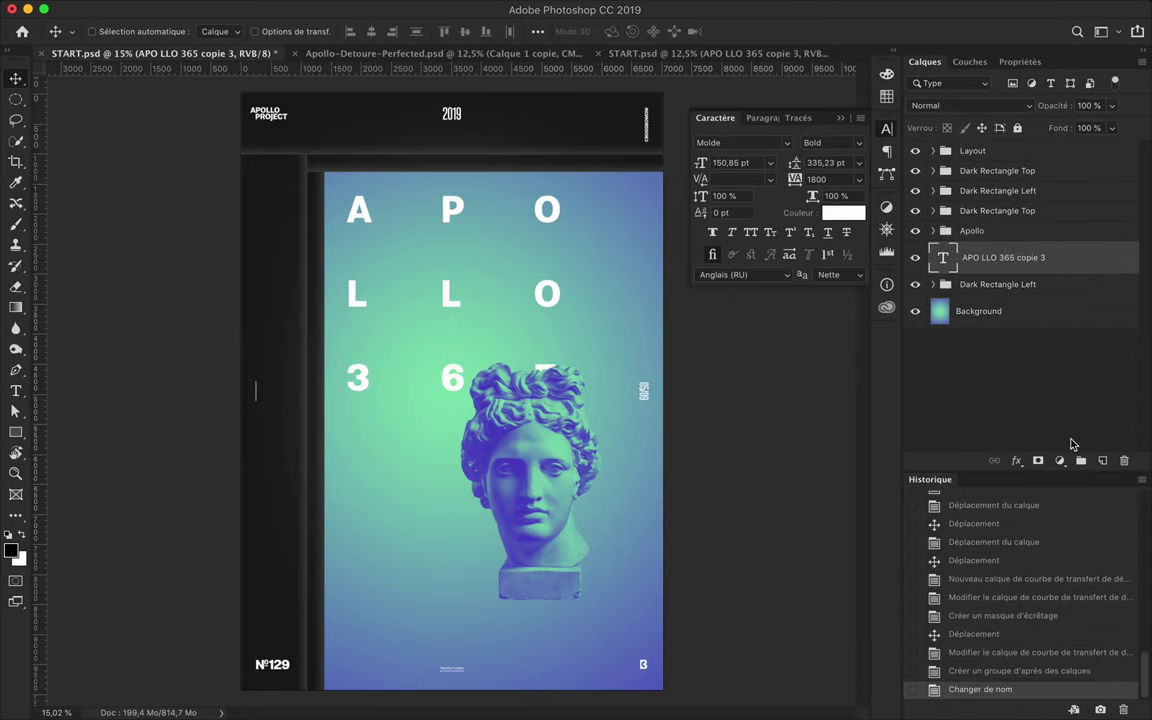
drag(549, 426, 337, 472)
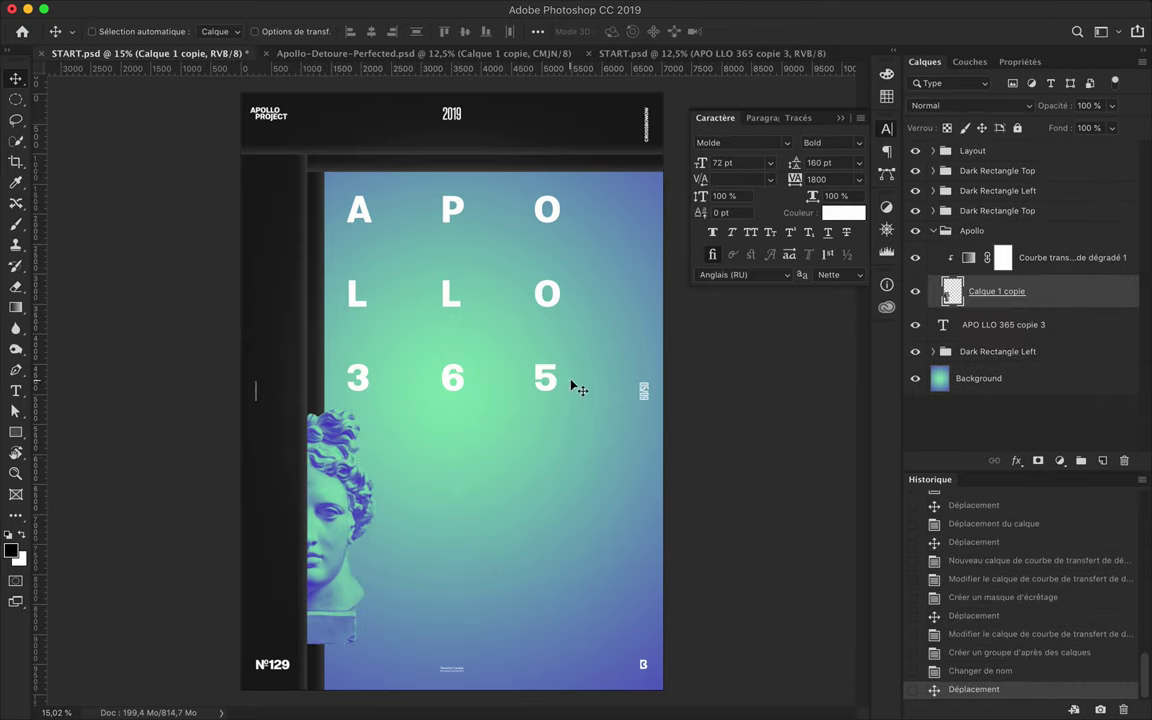
Reorder the top bar group's rectangle copy and convert it to a Smart Object
ctrl+click(380, 165)
drag(1011, 262, 1000, 285)
click(453, 9)
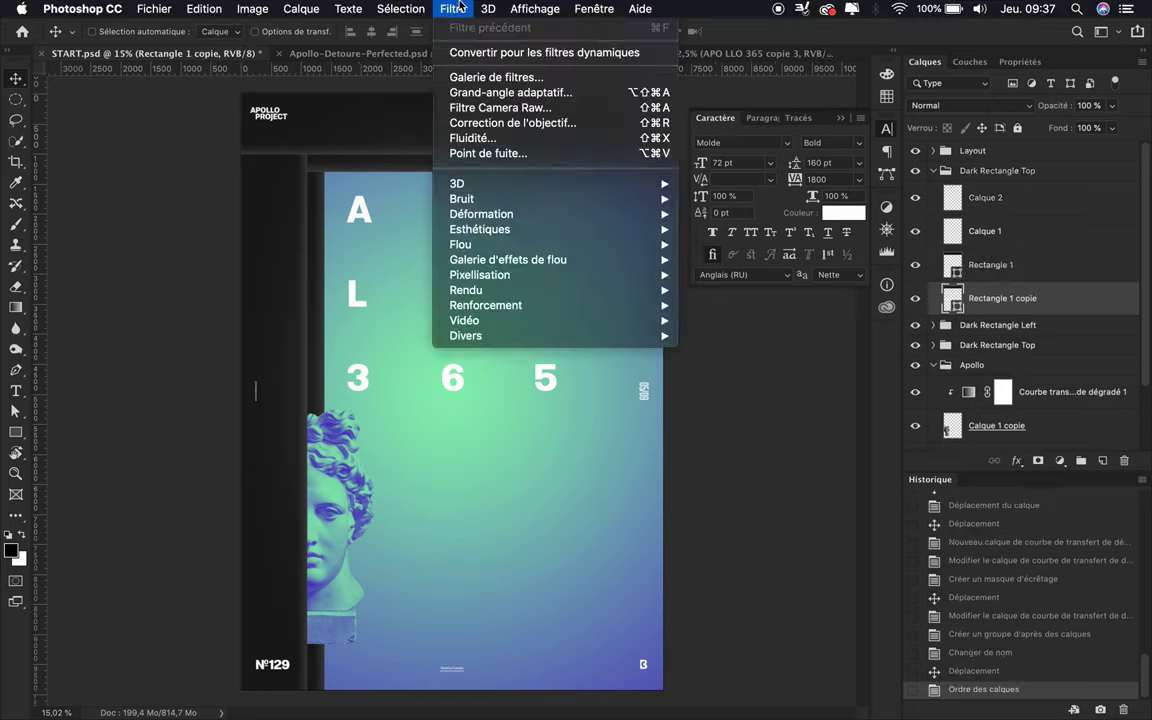
click(730, 319)
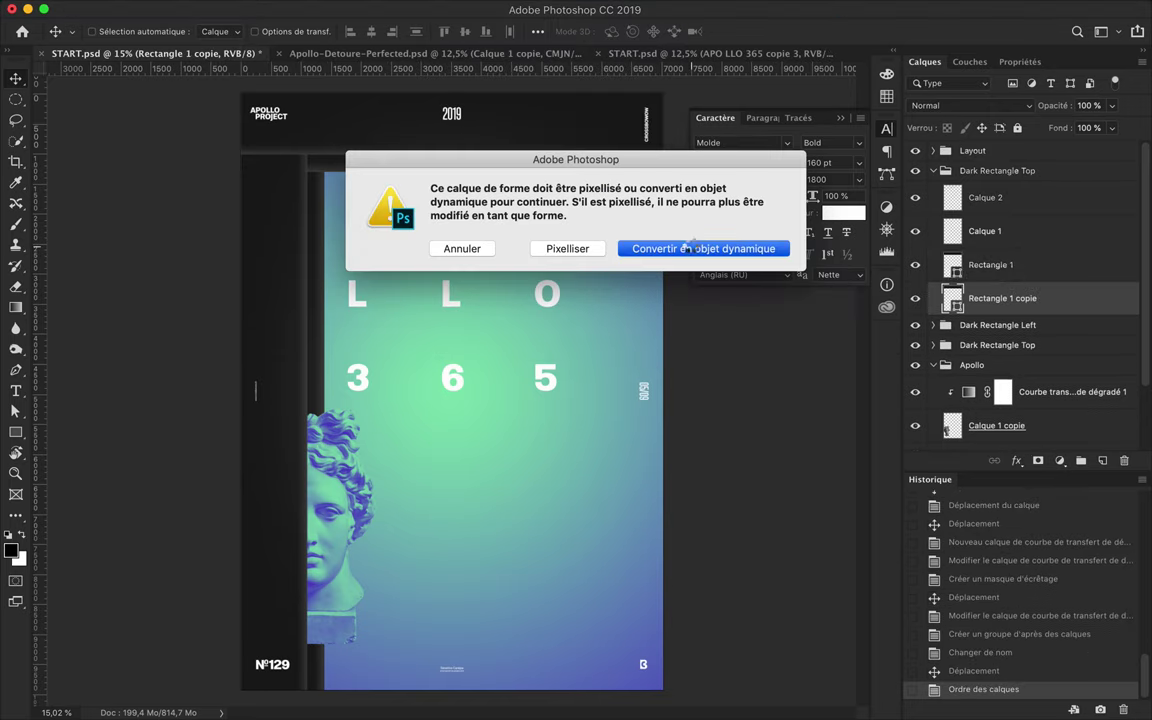
click(689, 252)
key(Escape)
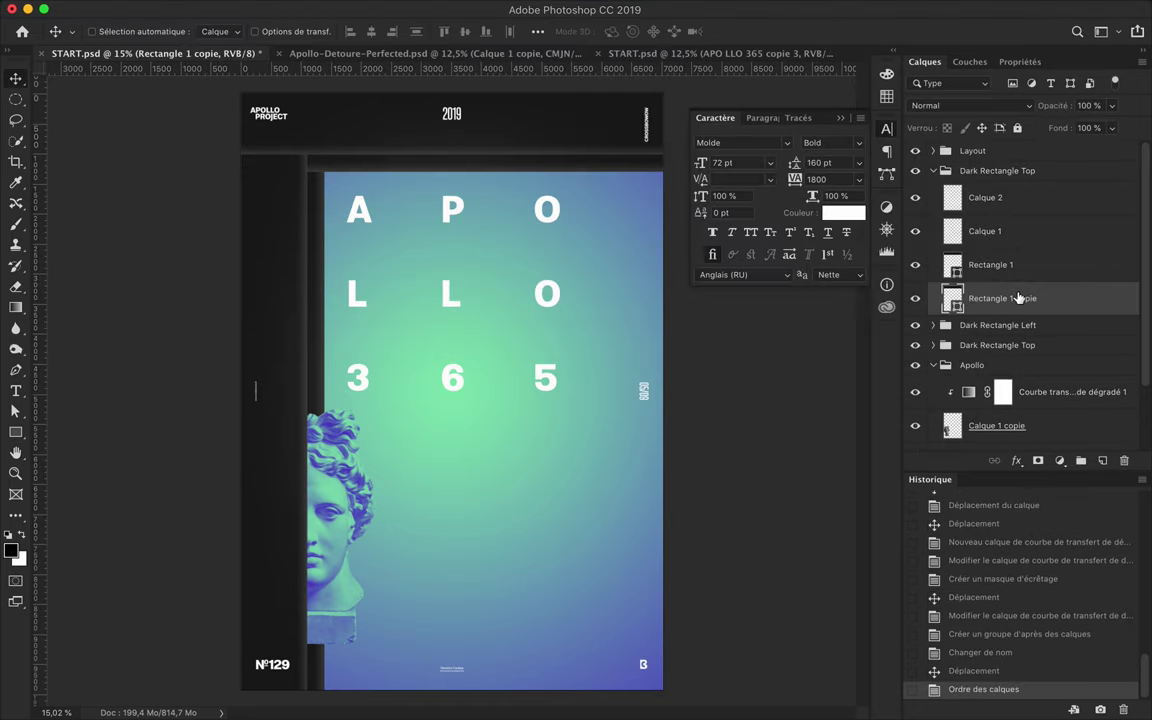
Duplicate the top bar rectangle, give it a 100,1 px Gaussian Blur, and set it to Overlay
drag(978, 172, 990, 338)
click(1005, 338)
click(453, 9)
click(730, 320)
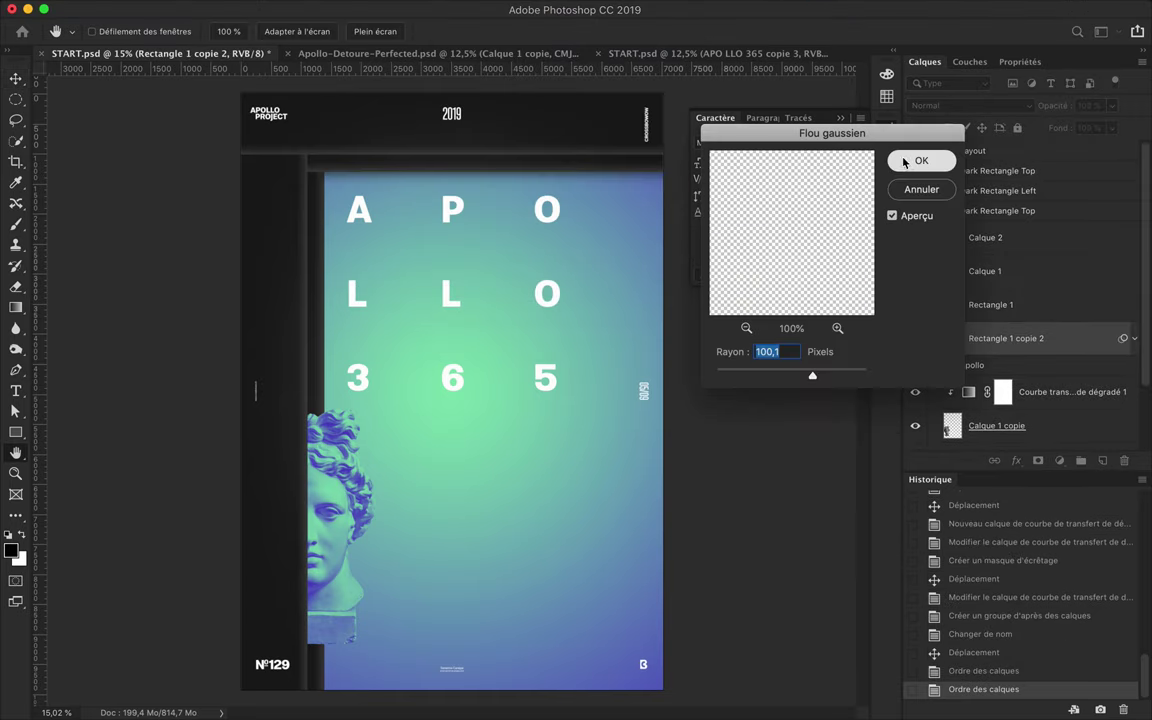
click(906, 161)
click(966, 105)
click(992, 277)
Add a Gaussian-blurred, Overlay-blended copy of the rectangle in the left bar group
click(990, 311)
click(995, 286)
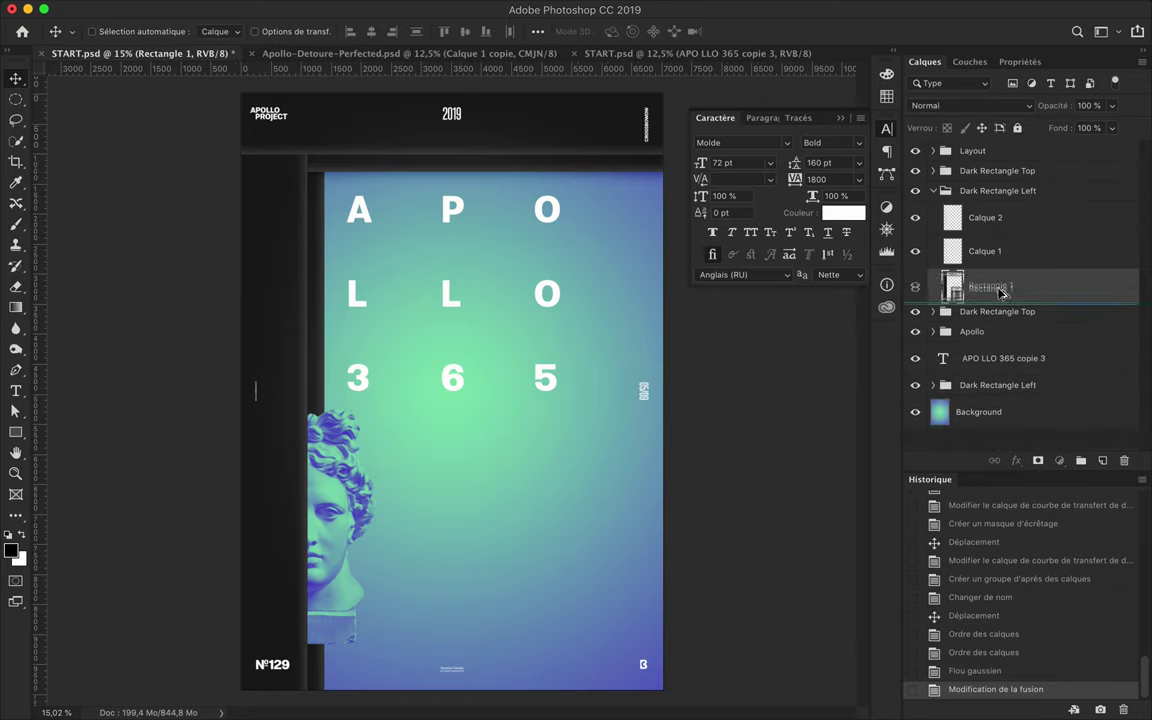
drag(999, 291, 990, 302)
key(ctrl+f)
click(970, 105)
click(870, 275)
click(933, 191)
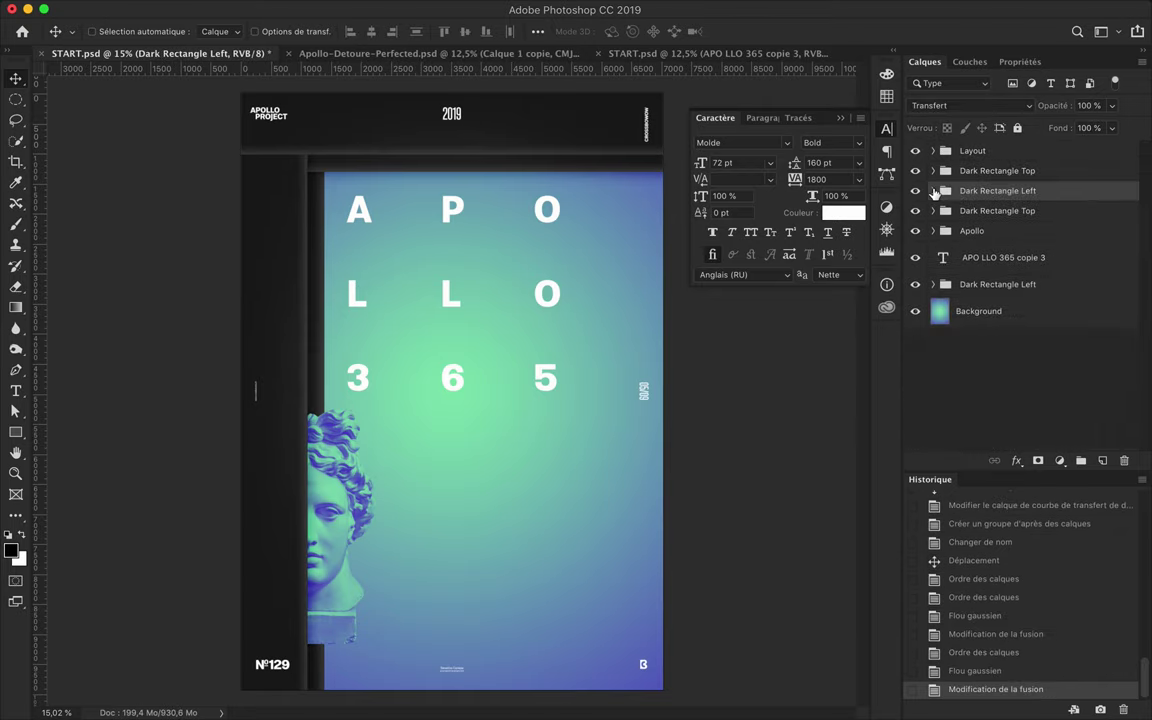
Add two more blurred Overlay rectangle copies to the top and left bar groups
click(933, 171)
drag(1000, 298, 1000, 330)
key(ctrl+f)
click(970, 105)
click(960, 278)
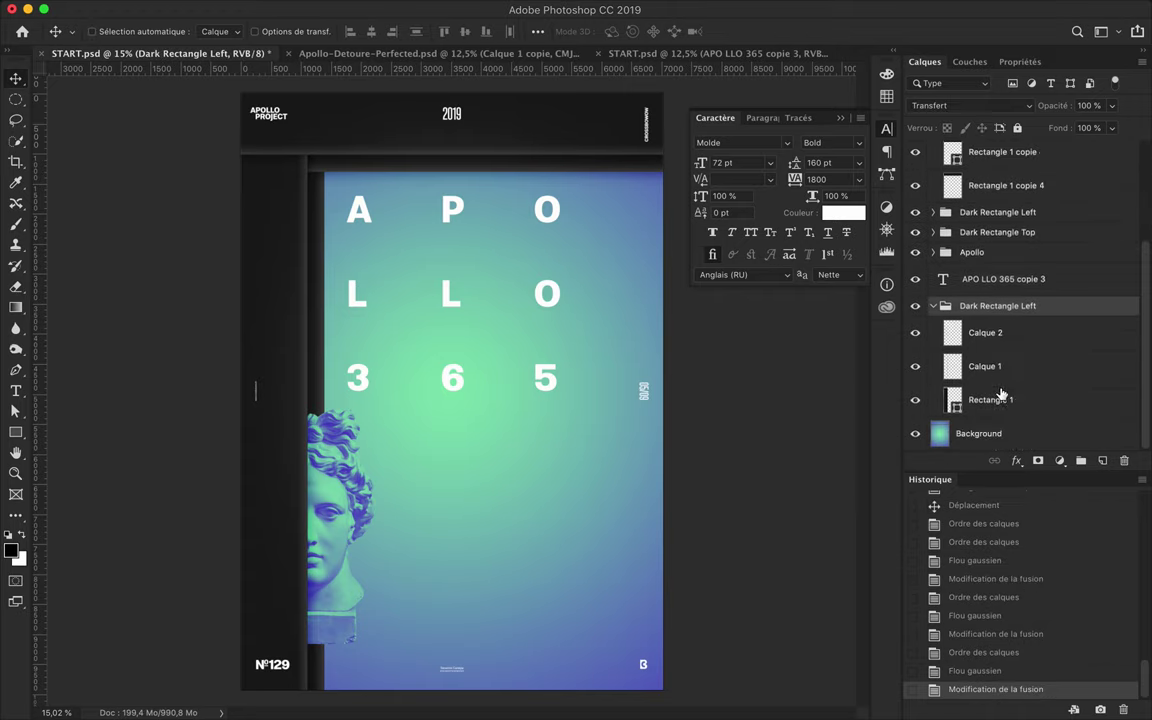
drag(1005, 314, 998, 400)
key(ctrl+f)
click(970, 105)
click(900, 175)
click(933, 305)
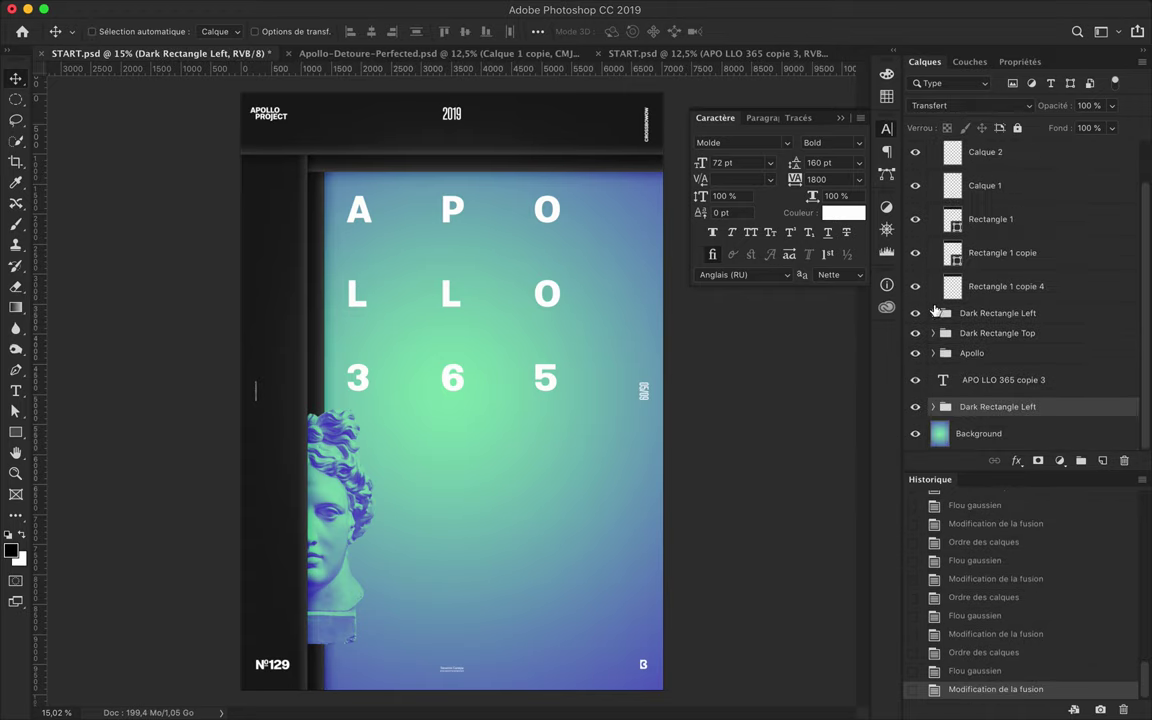
click(990, 219)
Duplicate both Dark Rectangle Top groups, flip them to the poster's bottom, and save
scroll(990, 219, up, 3)
click(933, 171)
click(995, 211)
ctrl+click(988, 171)
key(ctrl+j)
key(ctrl+t)
mouse_move(635, 337)
mouse_down()
mouse_move(632, 667)
mouse_move(595, 669)
mouse_up()
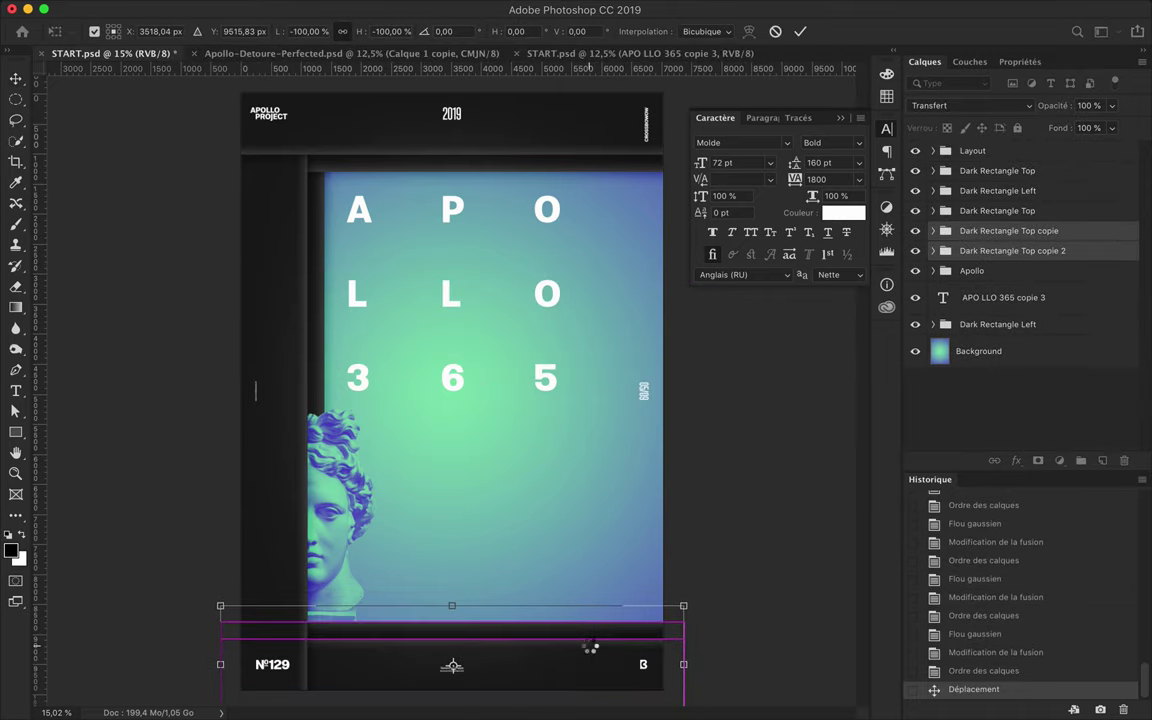
key(ctrl+s)
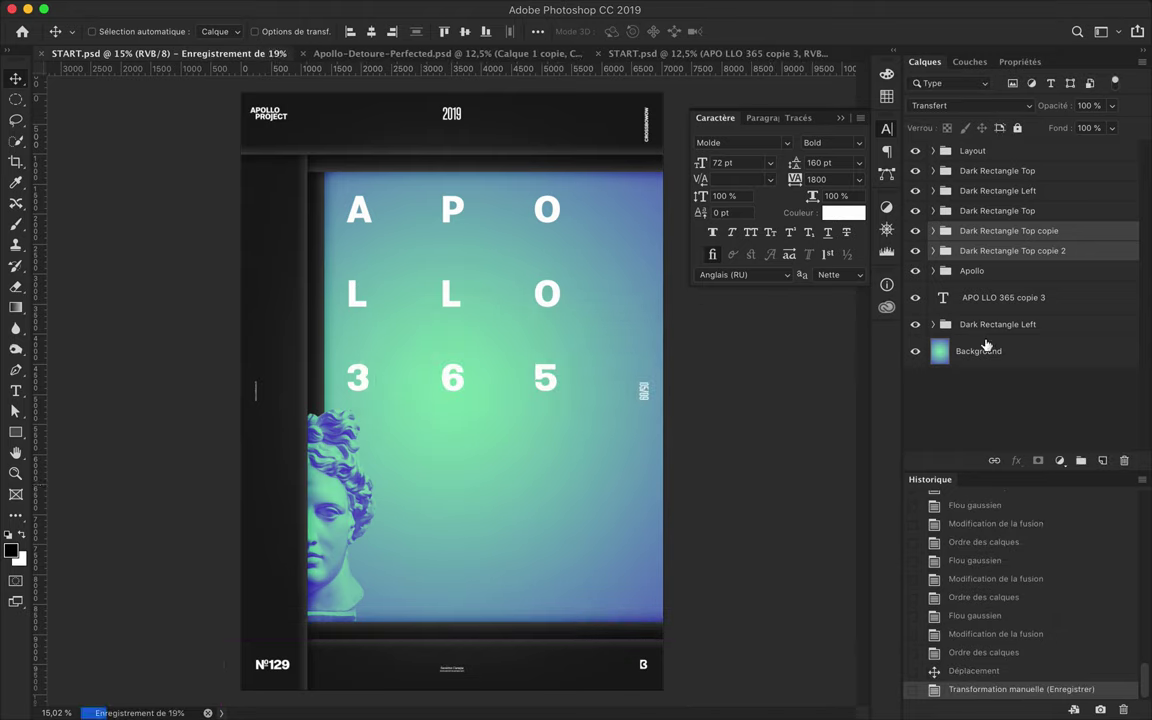
Name both copies 'Dark Rectangle Bottom', place them above Background, and raise the bust
double_click(1021, 230)
key(Return)
double_click(1023, 250)
text(Dark Rectangle Bottom)
key(Return)
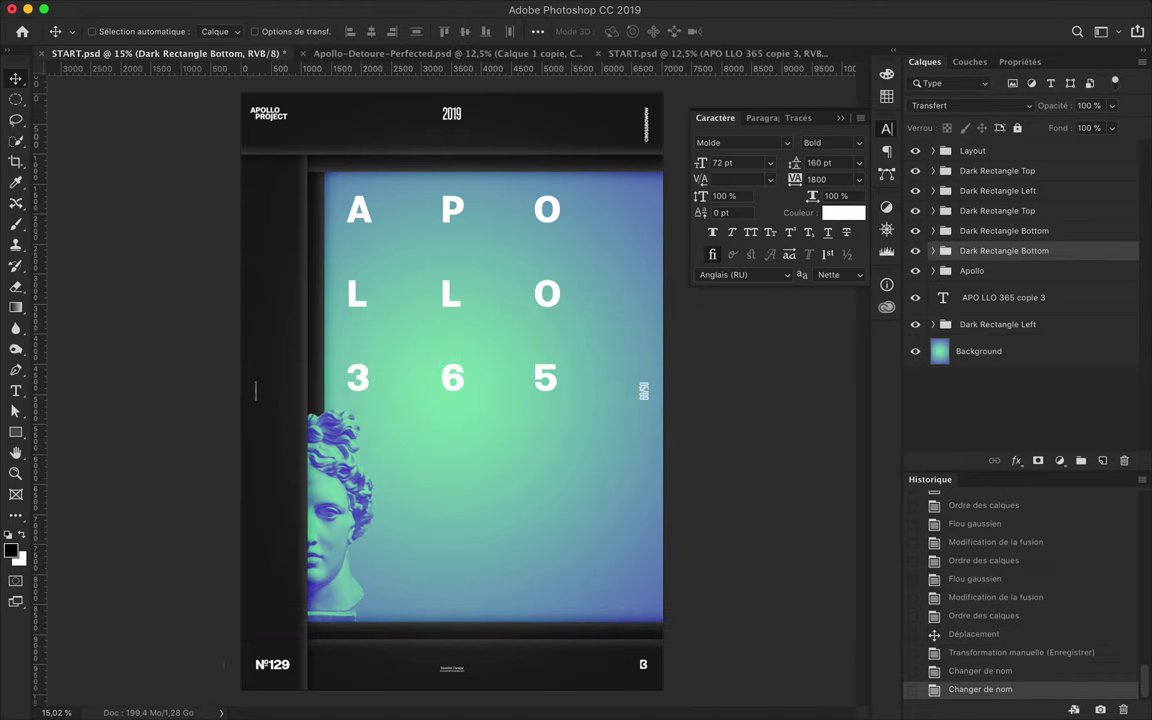
drag(1021, 325, 1020, 330)
drag(340, 475, 333, 434)
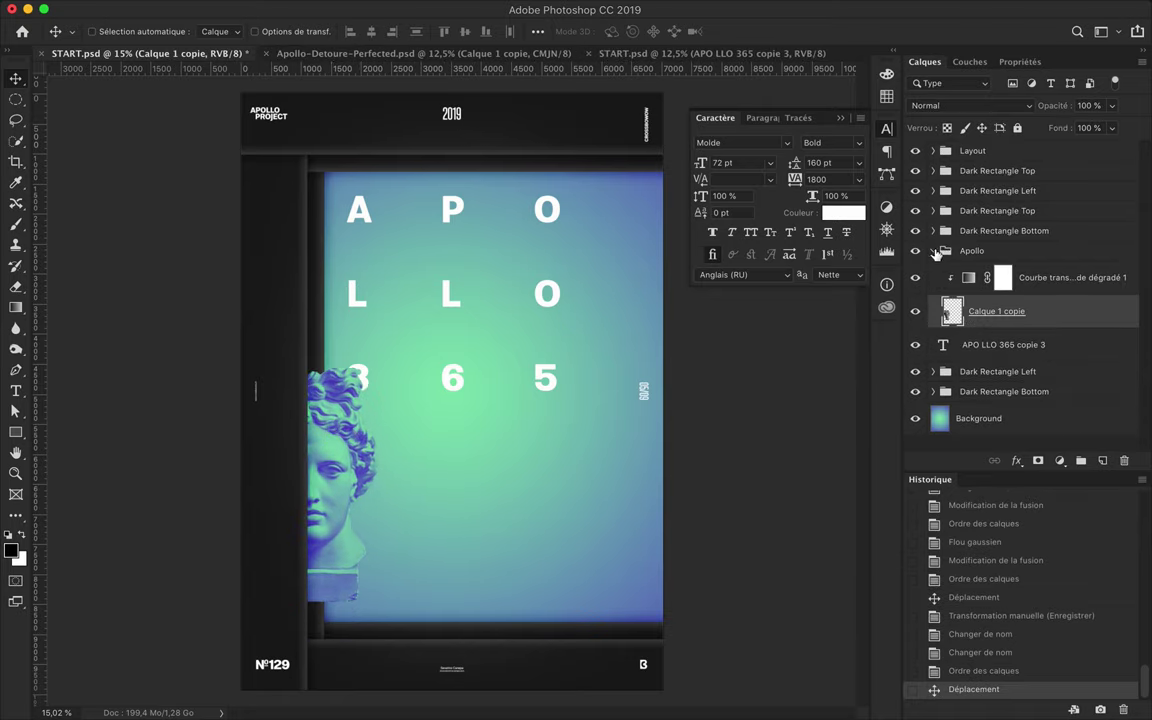
Duplicate the Dark Rectangle Left groups and flip the copies onto the right edge
click(933, 251)
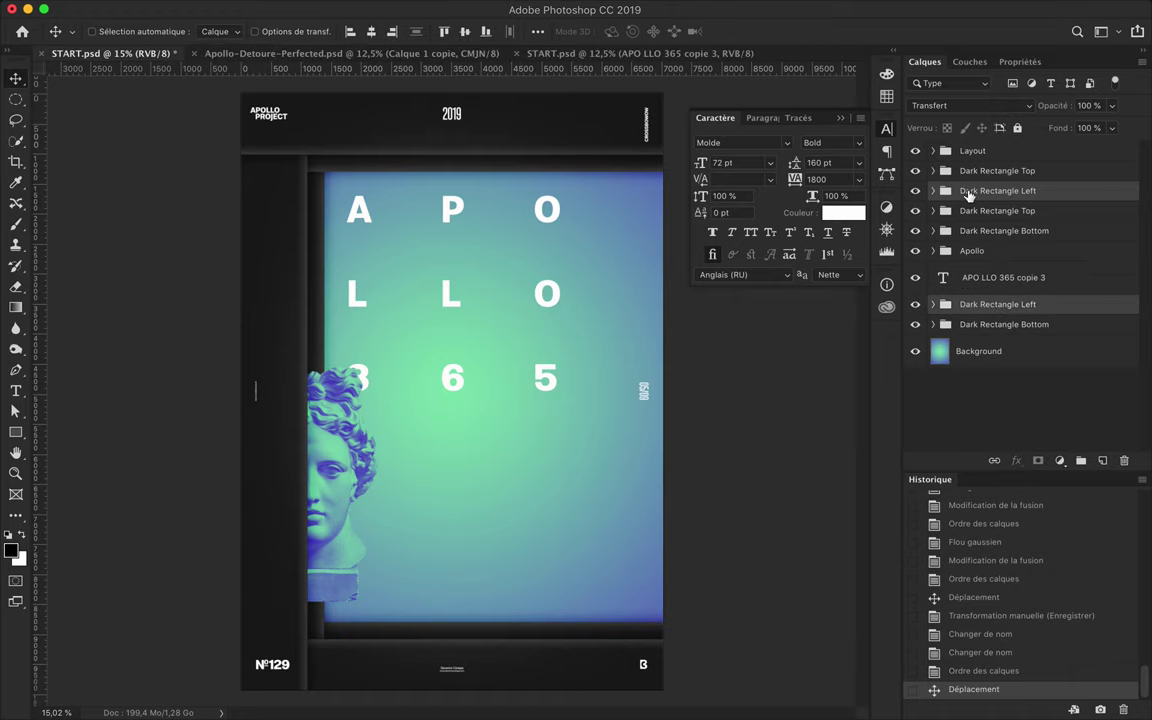
key(ctrl+j)
key(ctrl+t)
drag(480, 314, 650, 307)
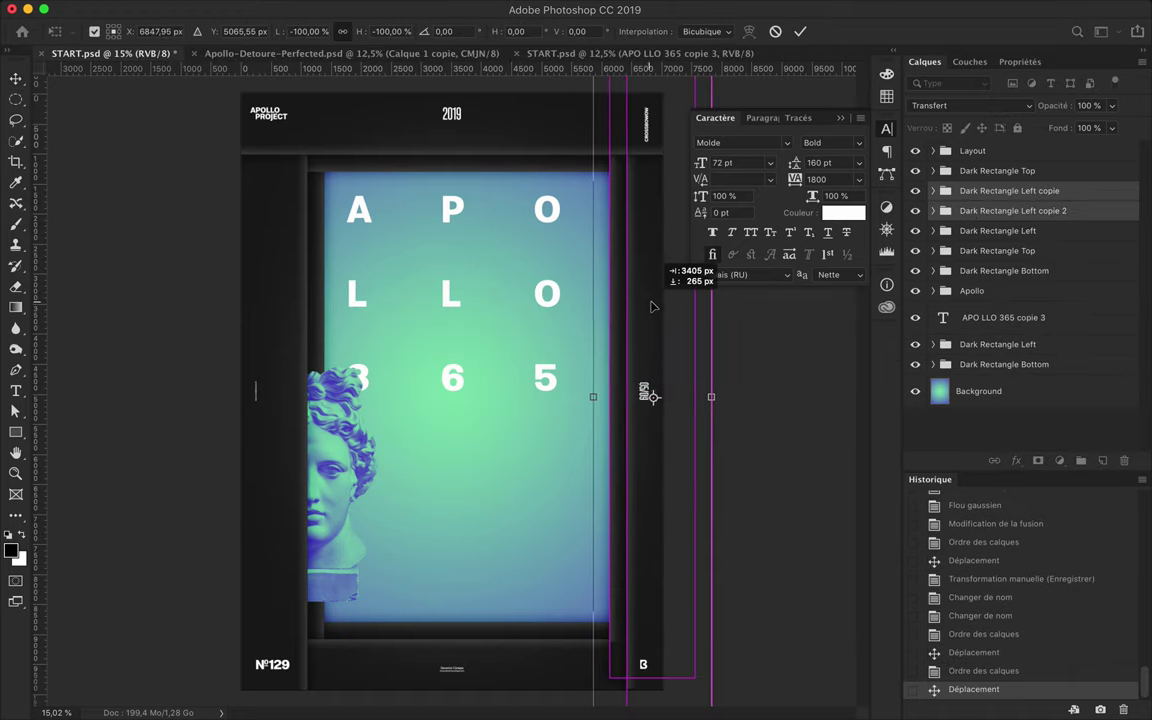
key(Return)
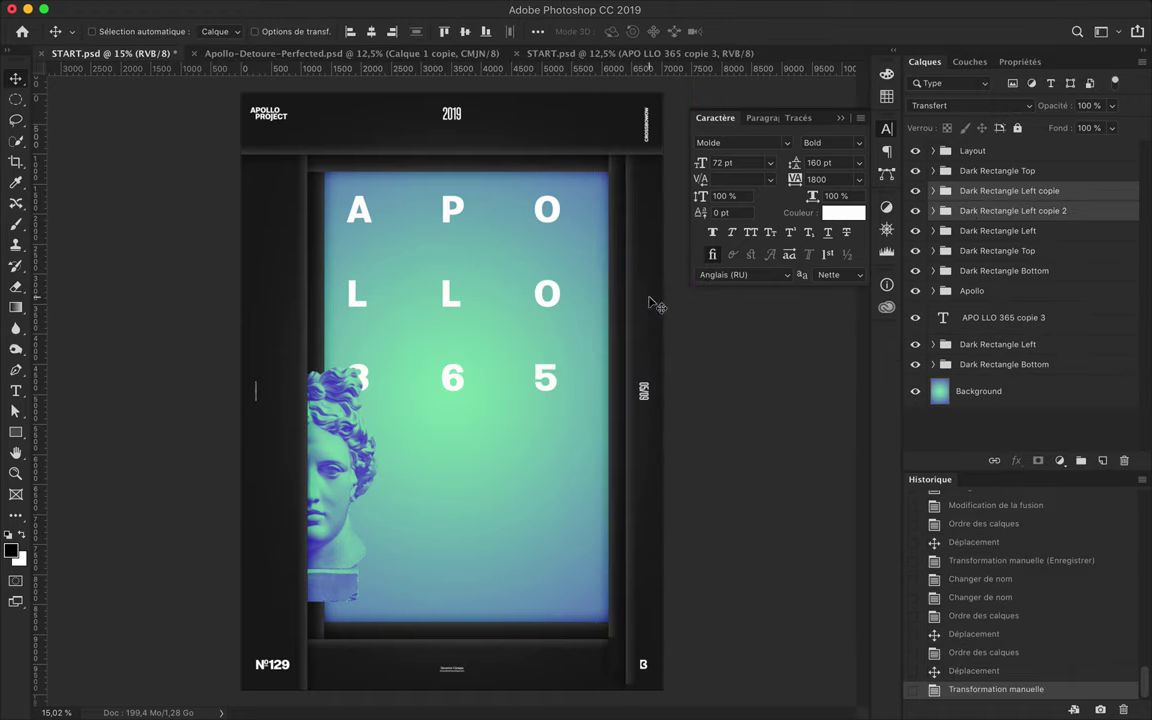
Rename the copies 'Dark Rectangle Right' and reorder them with the Top group in the stack
double_click(1010, 190)
text(Dark Rectangle Right)
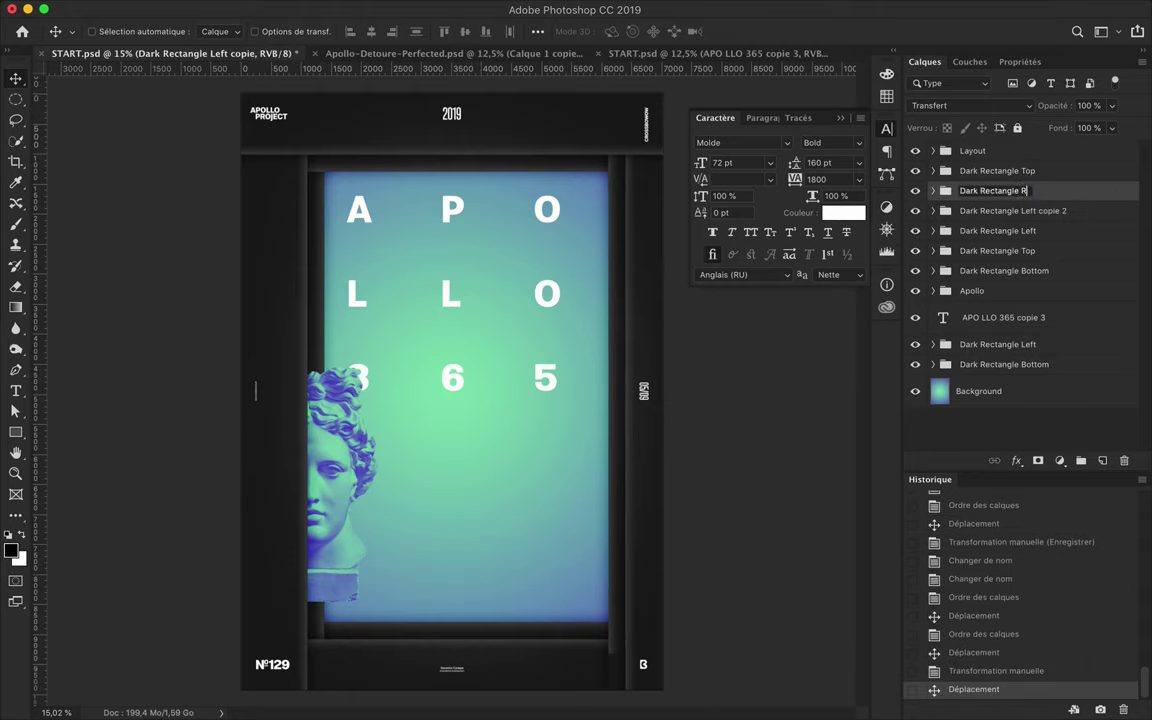
double_click(1027, 209)
mouse_move(1000, 210)
mouse_down()
mouse_move(1008, 372)
mouse_move(1010, 344)
mouse_up()
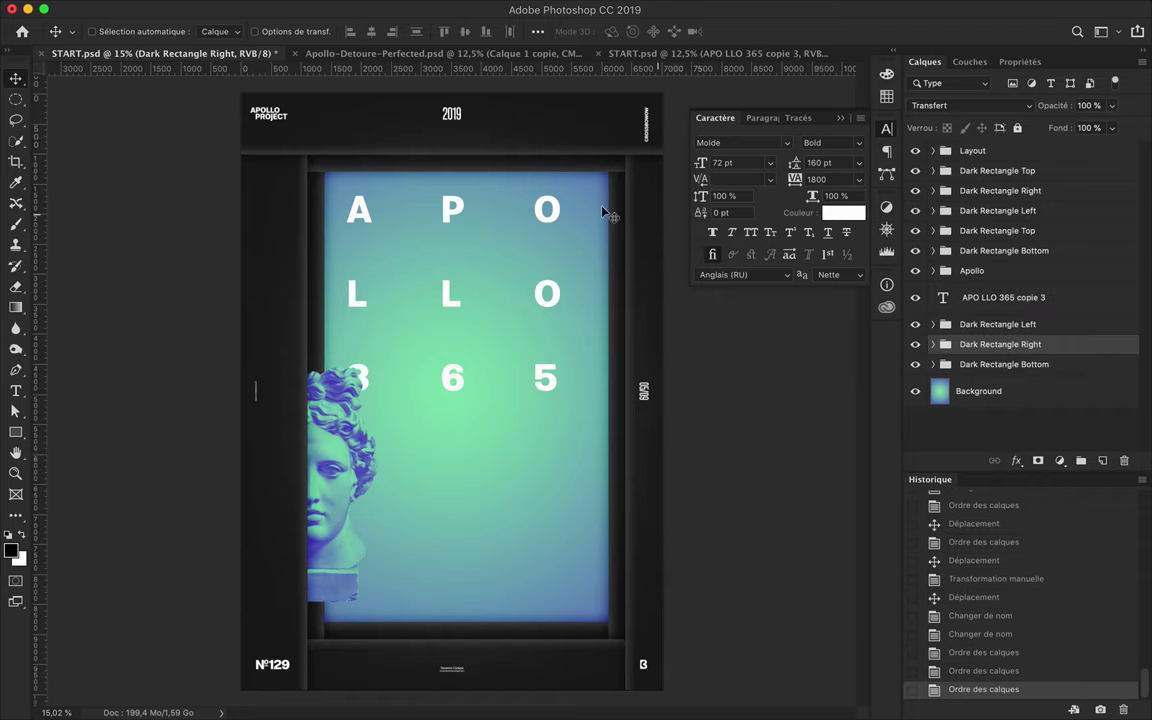
mouse_move(997, 230)
mouse_down()
mouse_move(997, 330)
mouse_move(990, 294)
mouse_up()
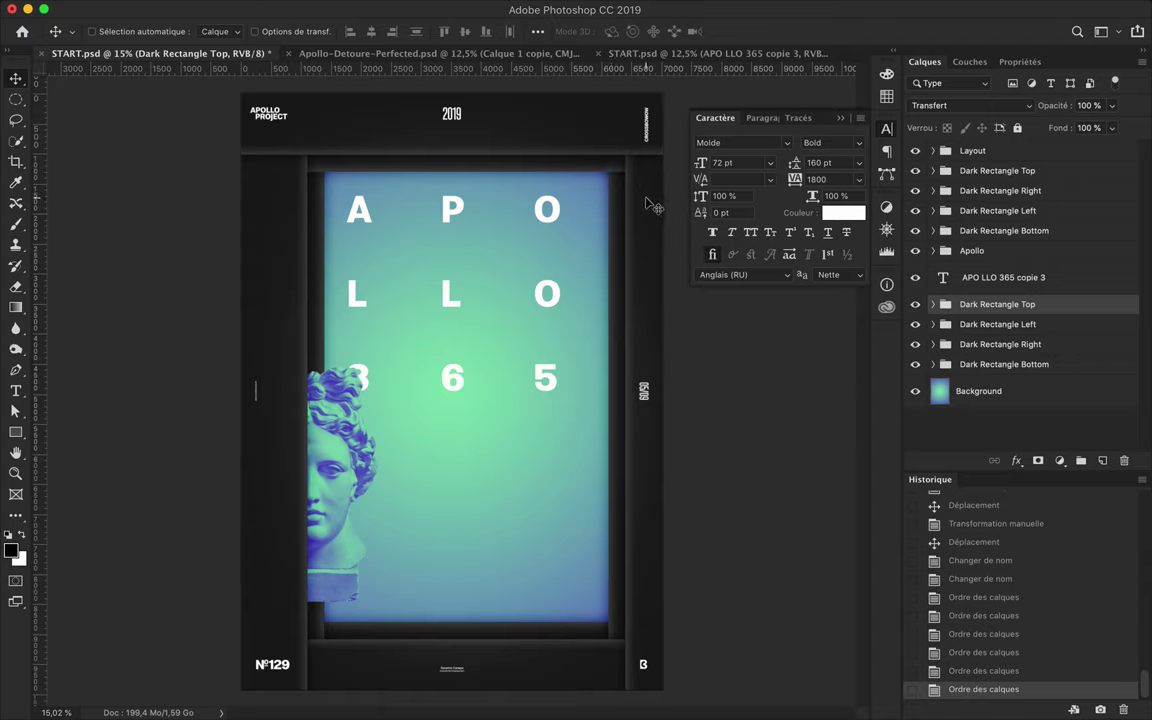
Shift the right bar left, the top bar down about 40 px, and the left bar right
drag(614, 300, 576, 338)
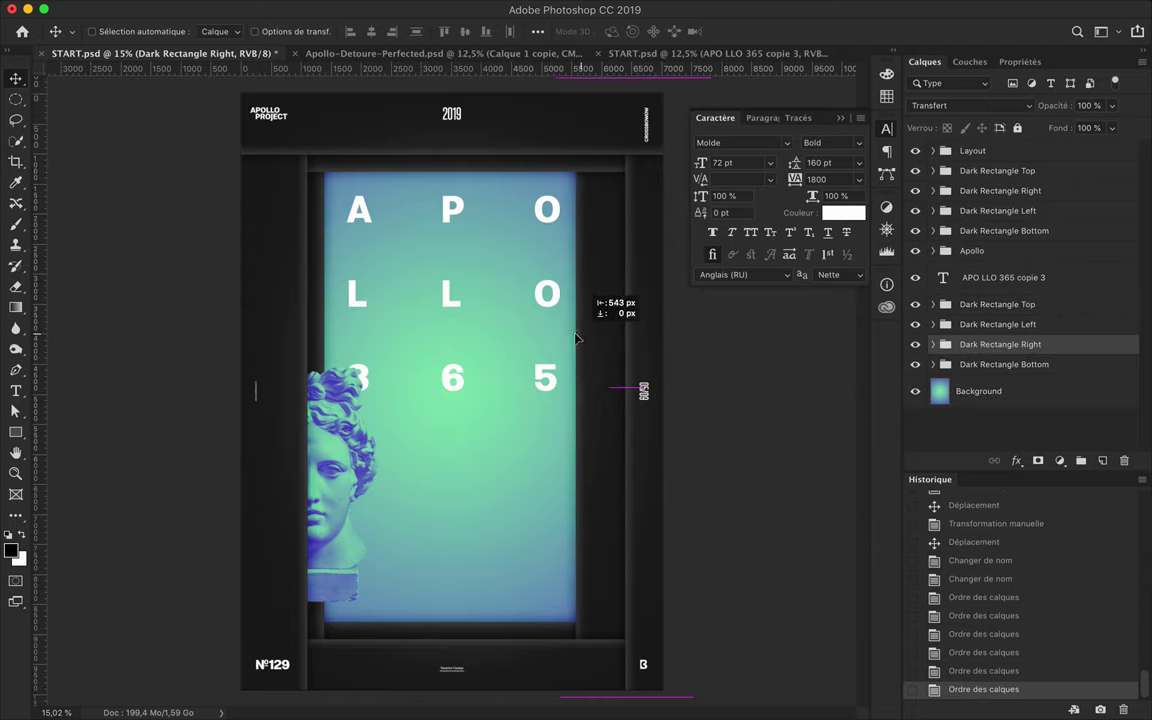
ctrl+click(600, 165)
drag(600, 165, 592, 152)
key(ctrl+z)
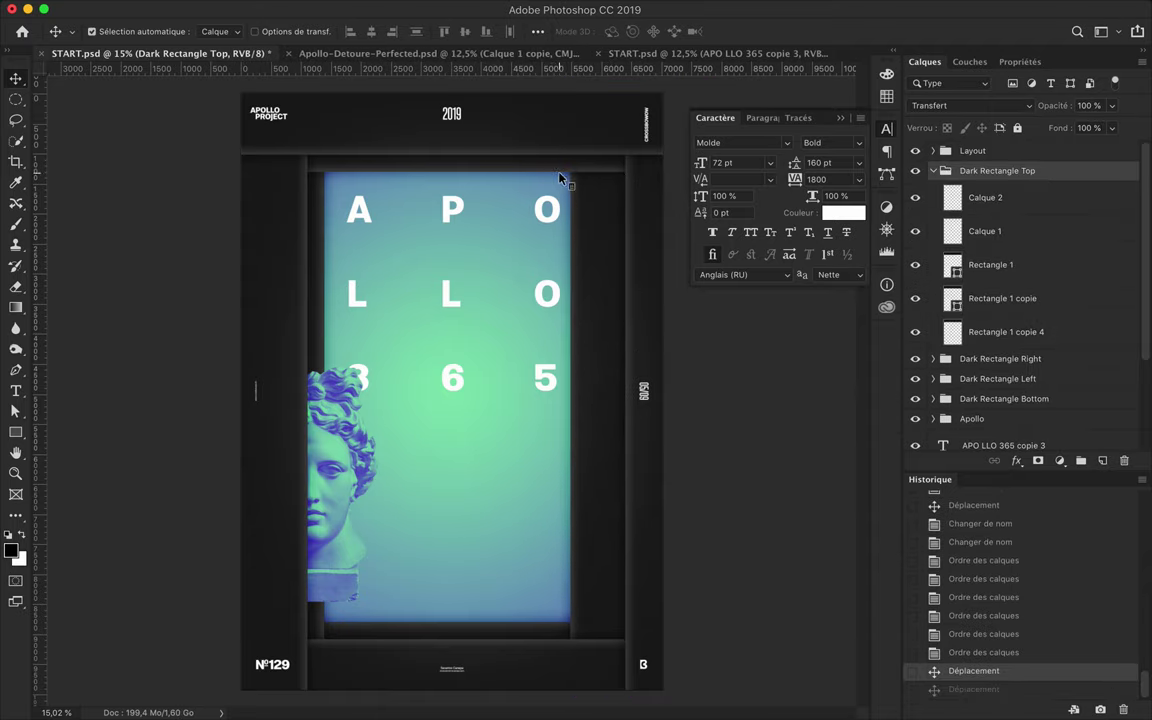
ctrl+click(652, 206)
drag(652, 206, 652, 246)
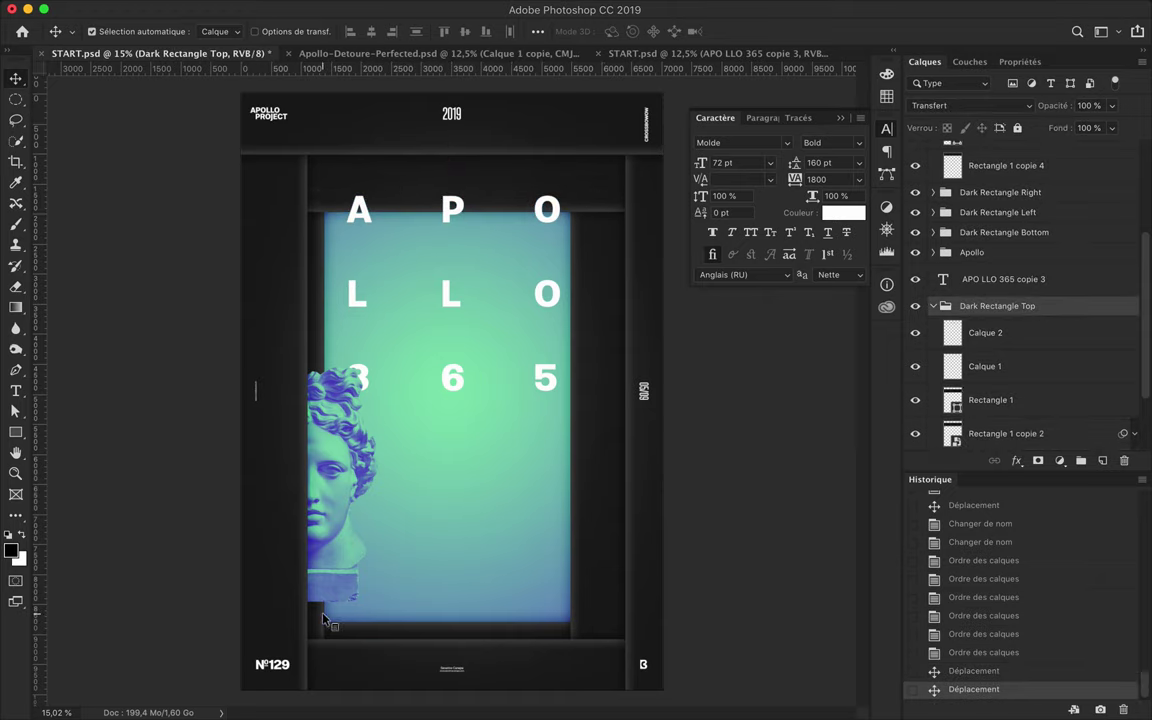
ctrl+click(297, 560)
drag(428, 547, 473, 550)
Move the bottom dark bar up toward the gradient panel
ctrl+click(459, 628)
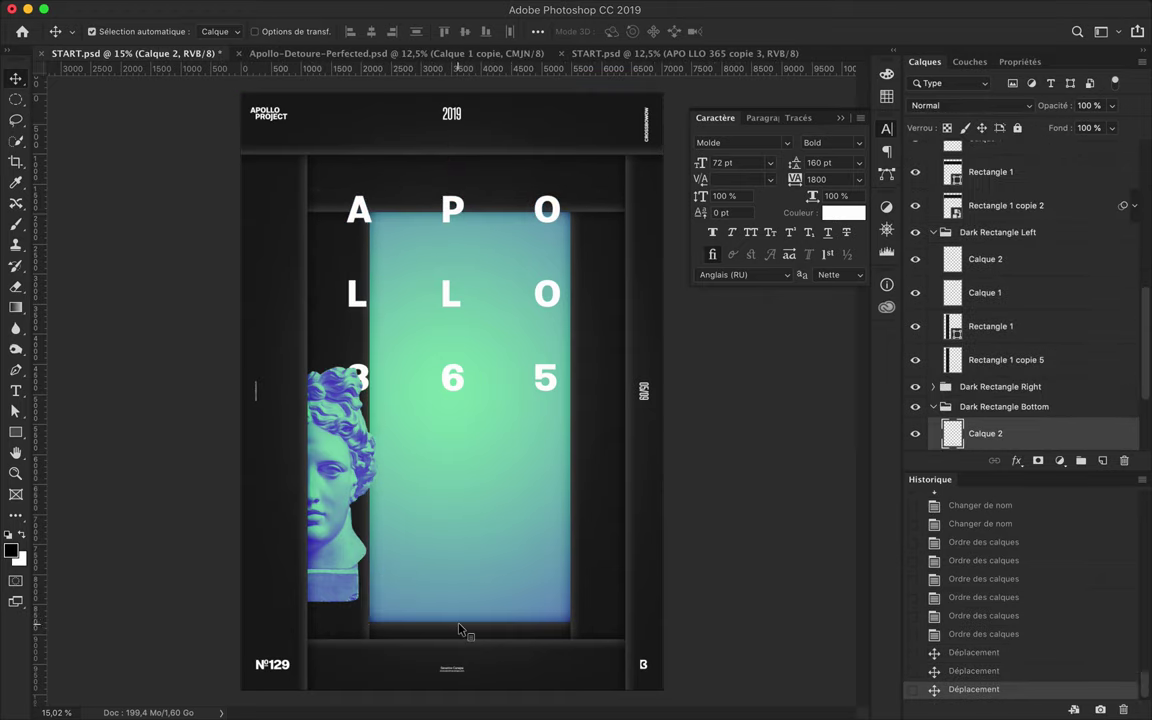
click(935, 408)
drag(527, 640, 527, 610)
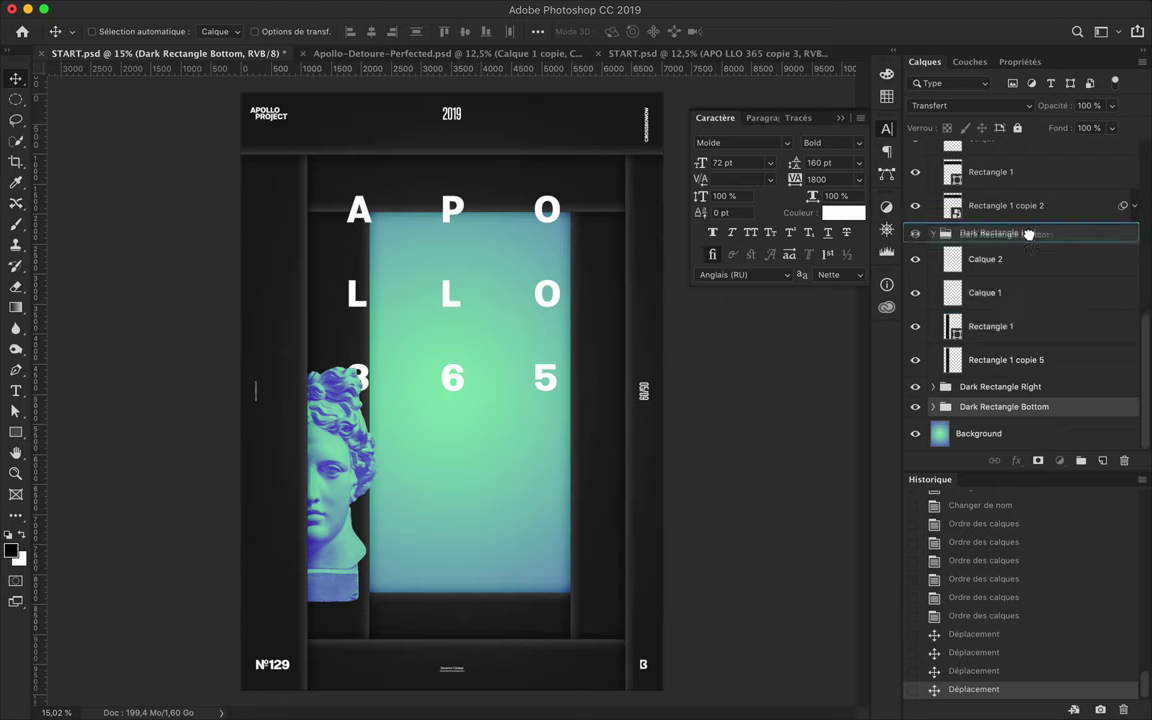
drag(963, 408, 1003, 230)
click(933, 252)
key(ctrl+z)
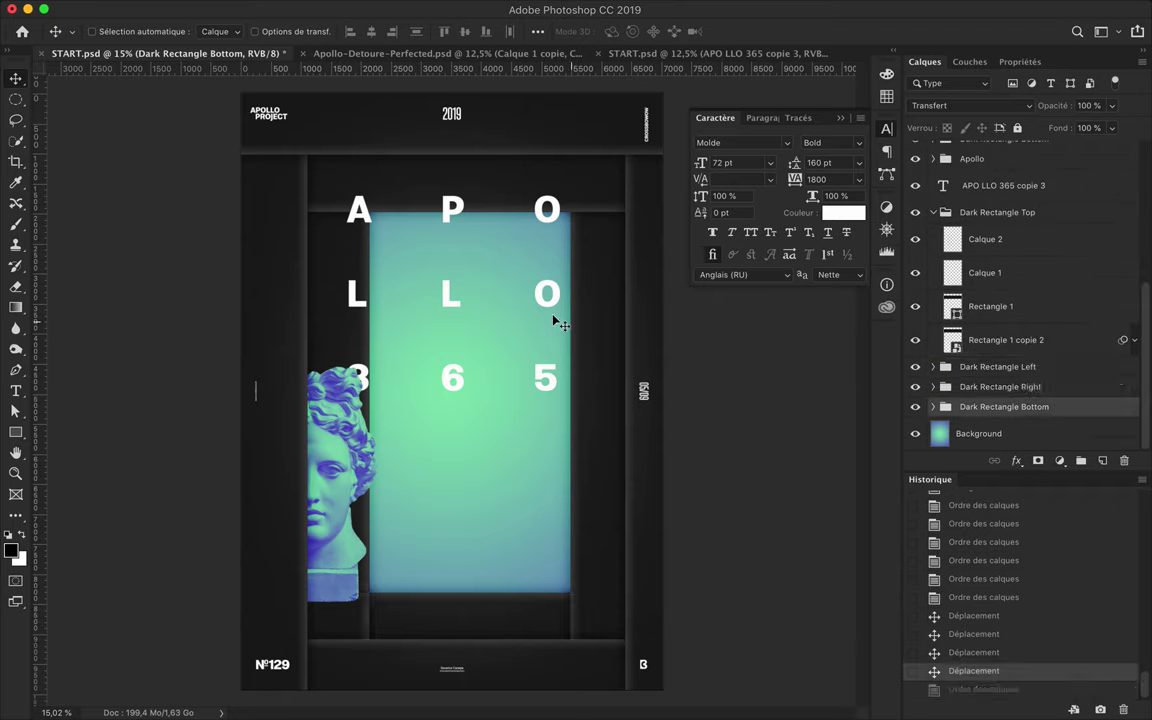
Scale up the APO LLO 365 lettering and move it onto the gradient panel
click(557, 322)
key(ctrl+t)
drag(398, 227, 400, 229)
key(Return)
drag(458, 298, 410, 285)
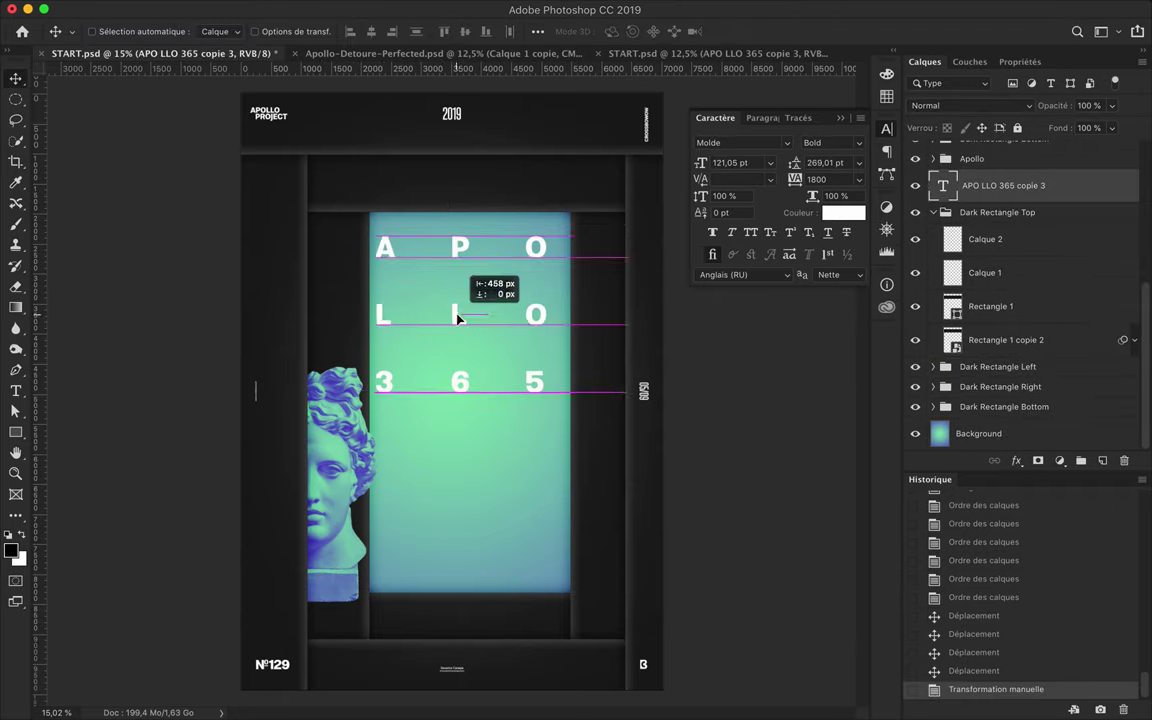
Draw a small blue-to-green gradient circle at the frame's upper left
key(u)
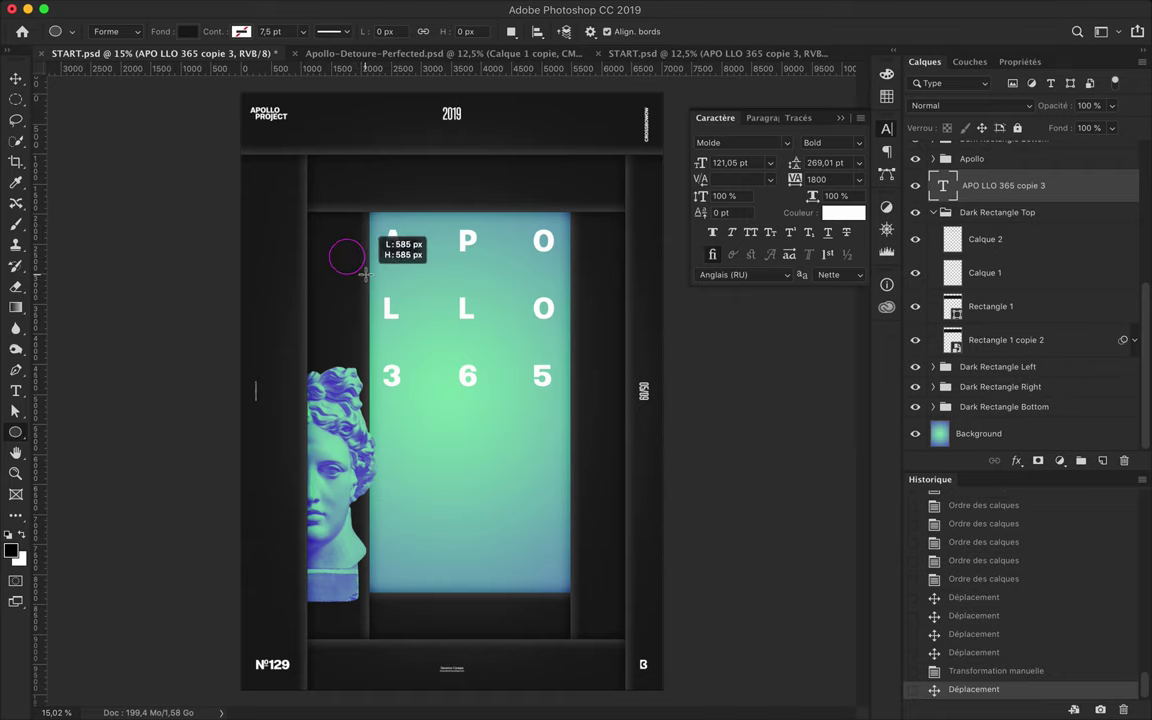
drag(365, 274, 365, 274)
click(187, 31)
click(158, 63)
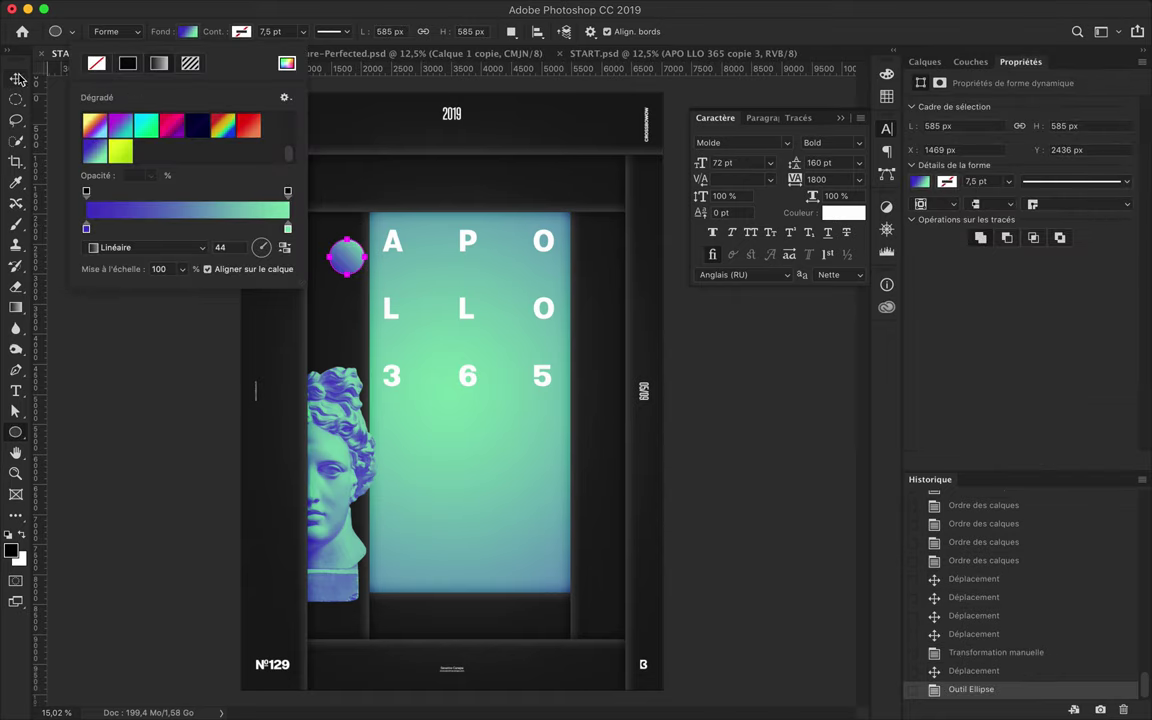
click(15, 78)
drag(346, 256, 313, 220)
Put the shadow copy behind the circle in Multiply mode and group both as 'Circles'
click(925, 61)
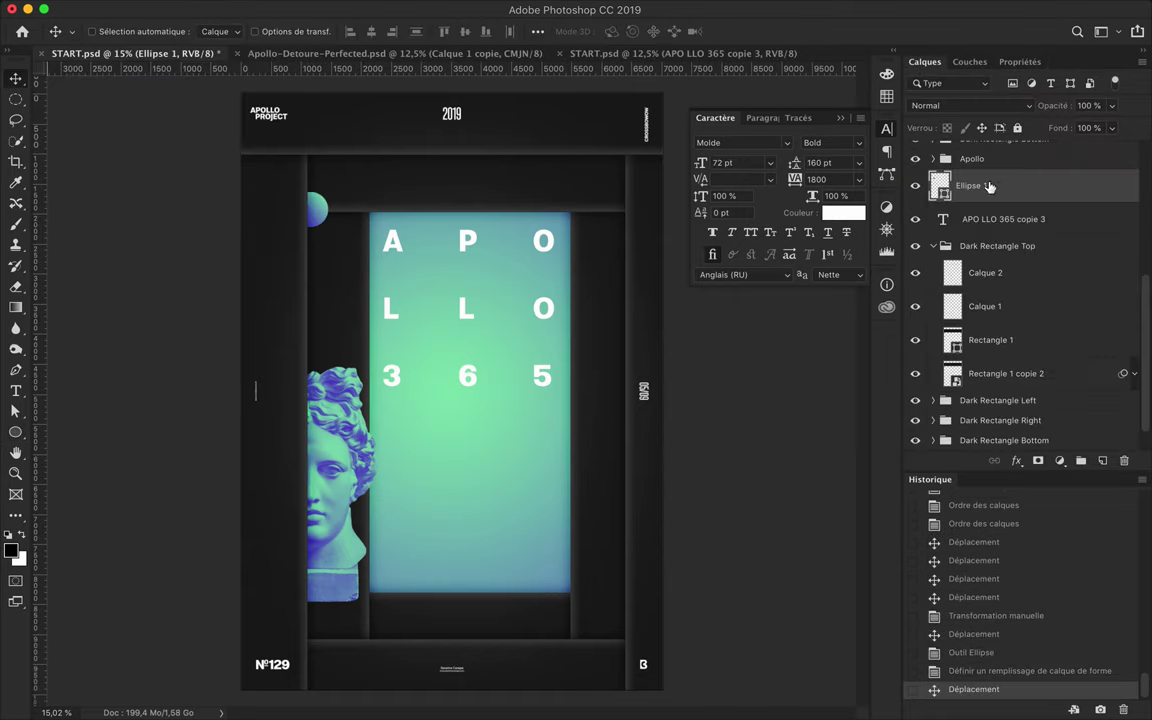
drag(940, 187, 952, 220)
click(968, 105)
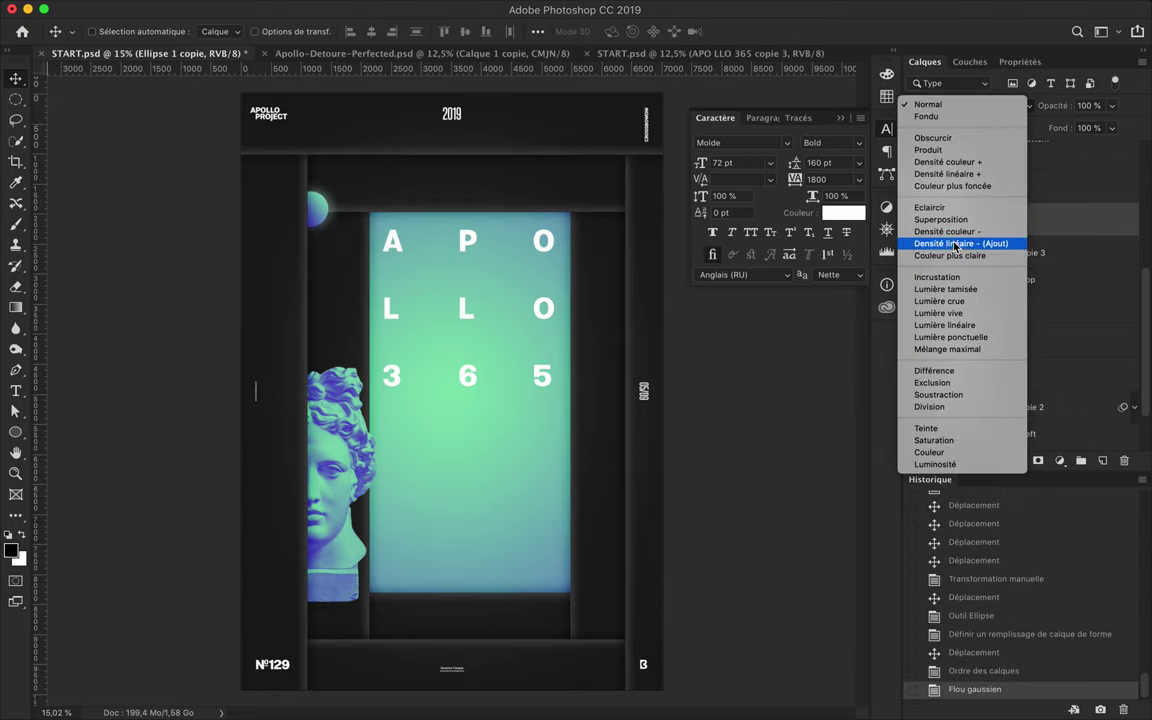
click(947, 151)
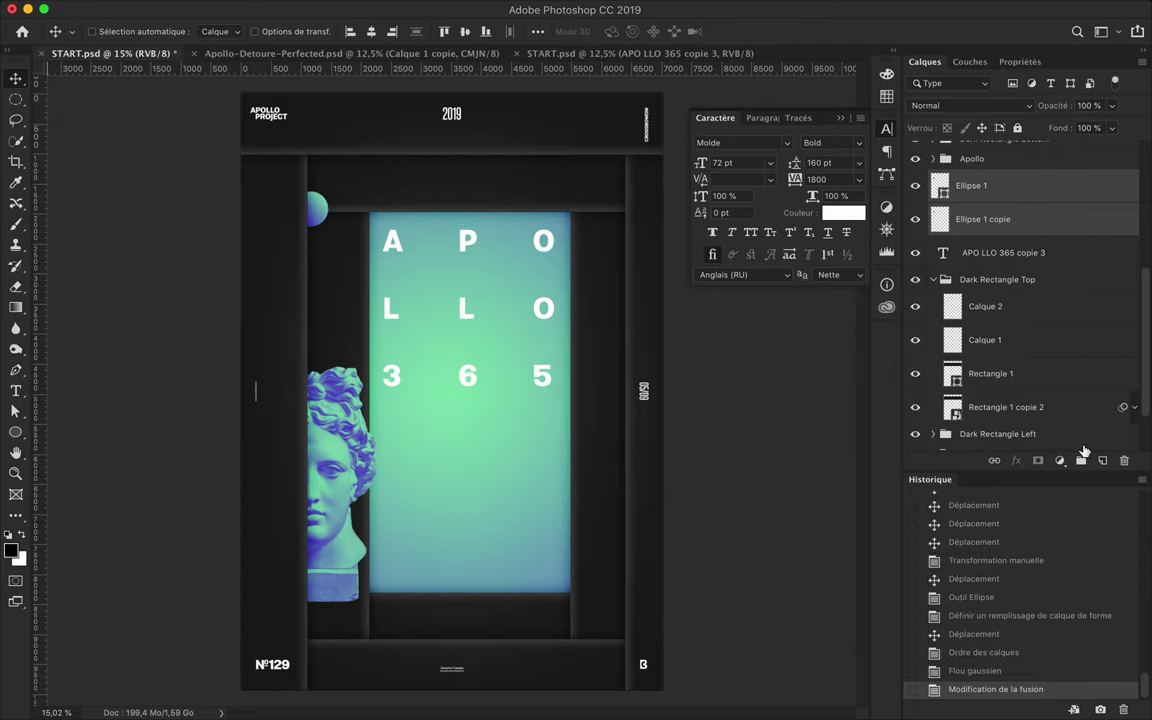
click(1081, 461)
double_click(975, 178)
text(Circles)
key(Return)
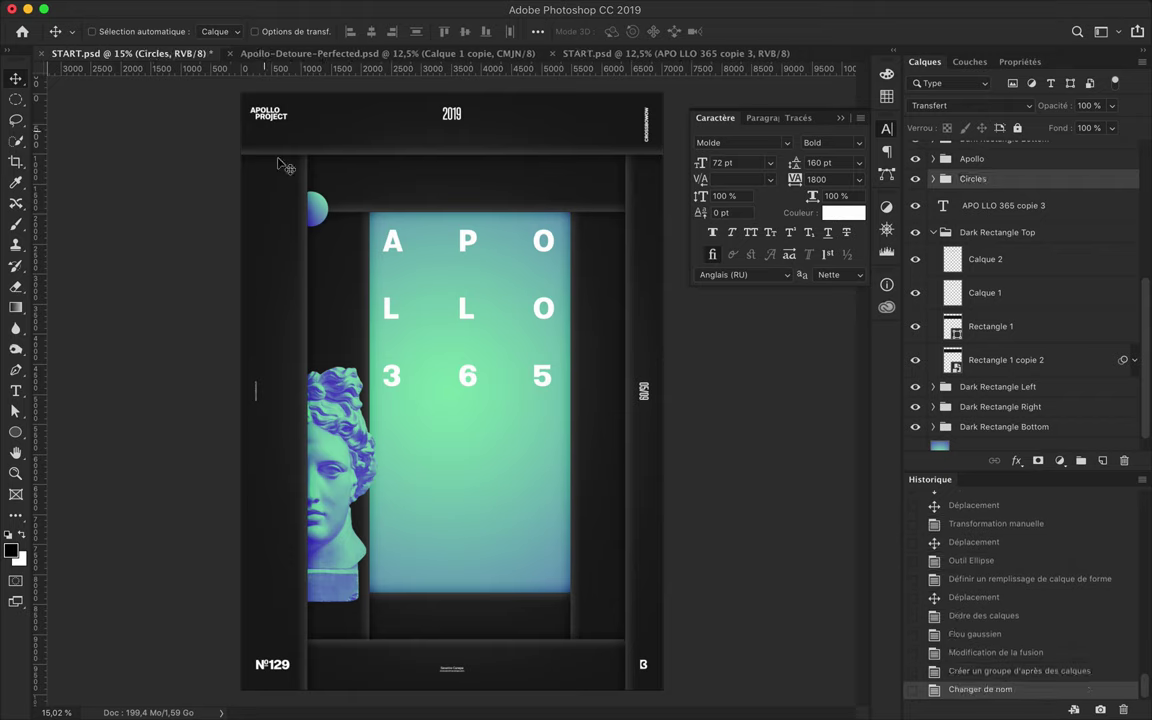
Duplicate and resize the circle pairs, nudging them left into the corner
drag(331, 207, 331, 208)
key(ctrl+t)
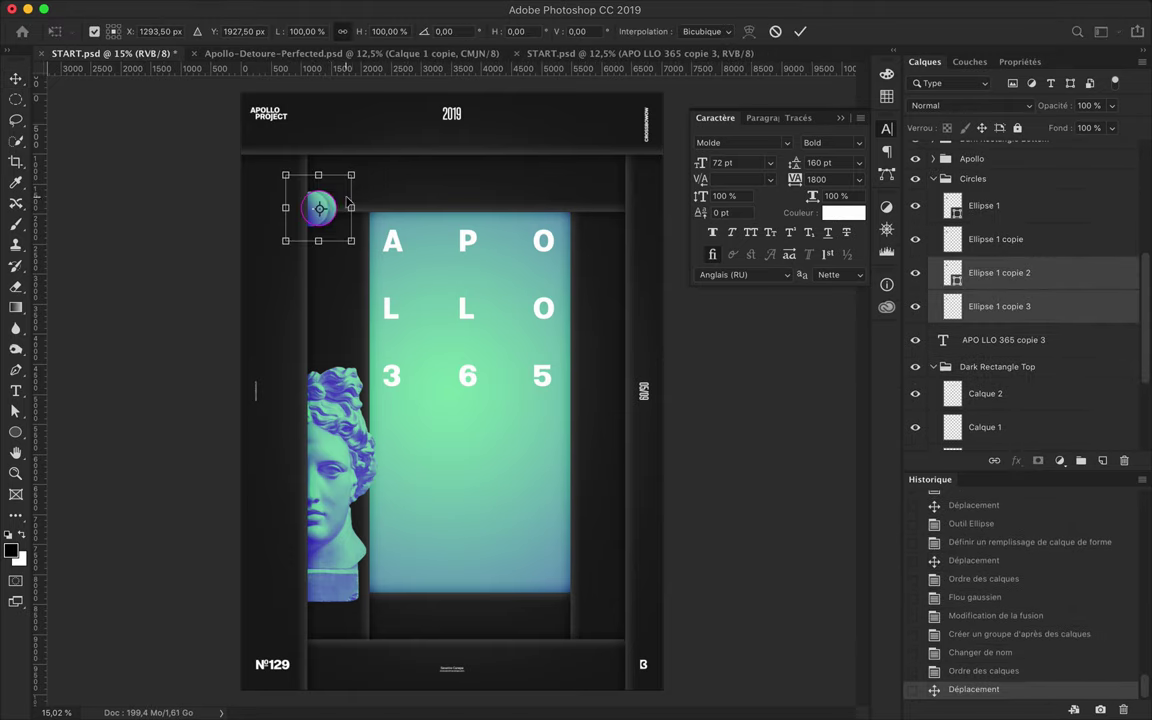
key(Return)
key(Left)
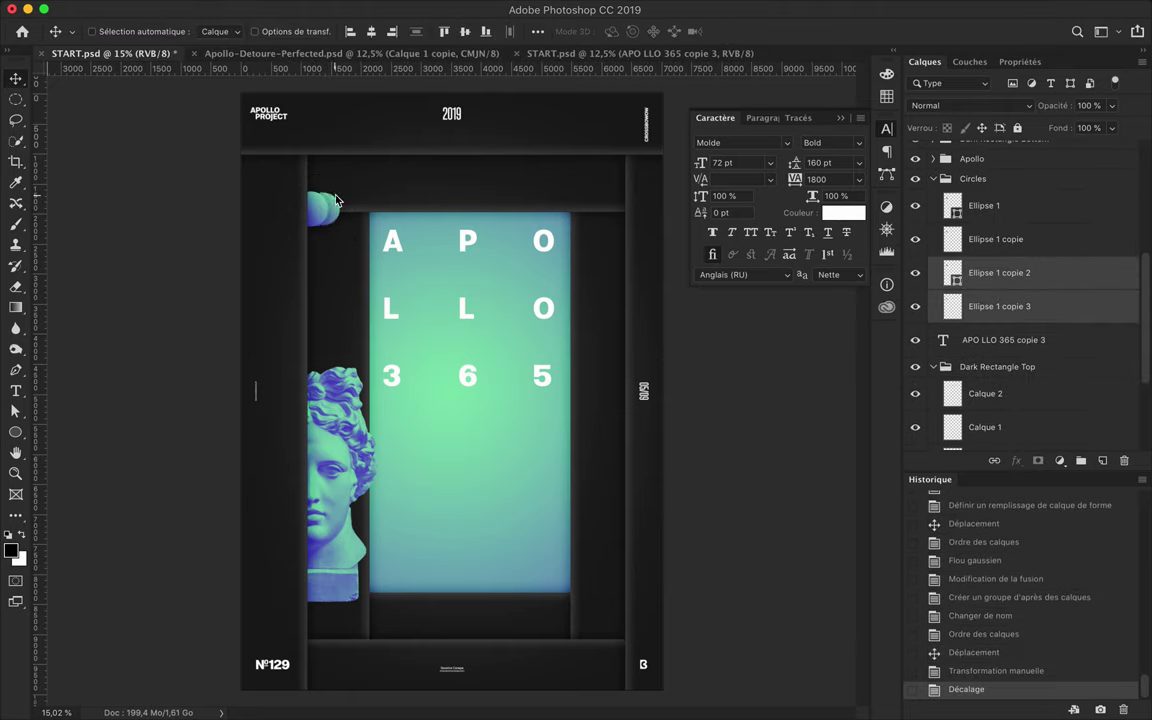
drag(333, 229, 333, 230)
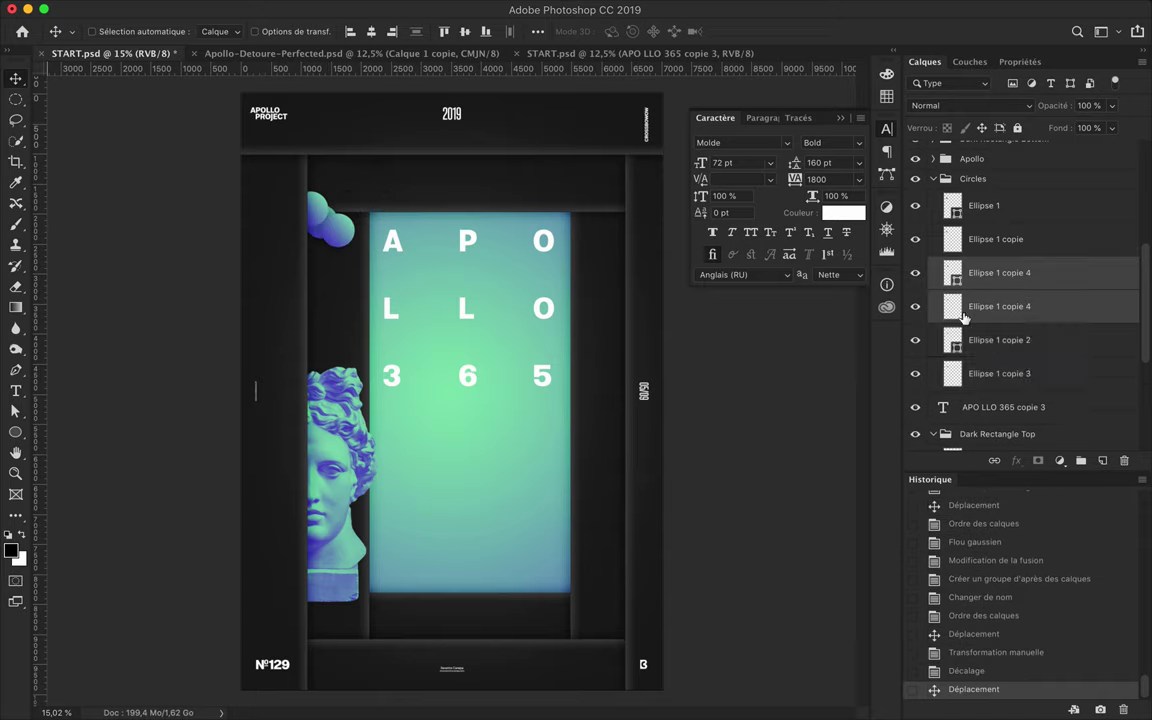
key(ctrl+t)
key(Return)
mouse_move(333, 222)
mouse_down()
mouse_move(318, 205)
mouse_move(318, 172)
mouse_move(330, 215)
mouse_up()
Resize the first circle and shadow, raise the copie 4 circle, and reposition it
shift+click(995, 239)
key(ctrl+t)
key(Return)
drag(1047, 342, 983, 325)
drag(330, 212, 320, 140)
Resize another circle, then duplicate two circles to the stack top and move them right
scroll(334, 205, up, 2)
key(ctrl+t)
key(Return)
scroll(412, 327, down, 1)
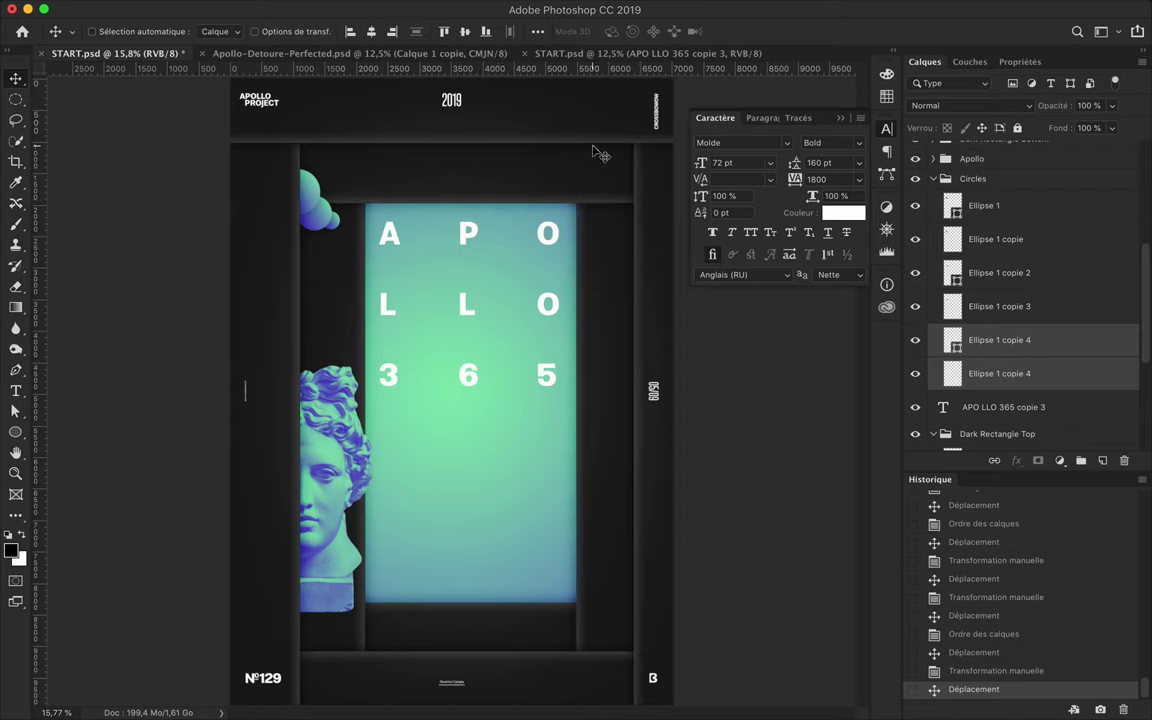
drag(1000, 357, 985, 200)
drag(318, 200, 527, 178)
key(ctrl+t)
Enlarge one circle copy into a big circle and place a second circle at the lower left
mouse_move(393, 321)
mouse_down()
mouse_move(545, 237)
mouse_move(631, 214)
mouse_up()
key(Return)
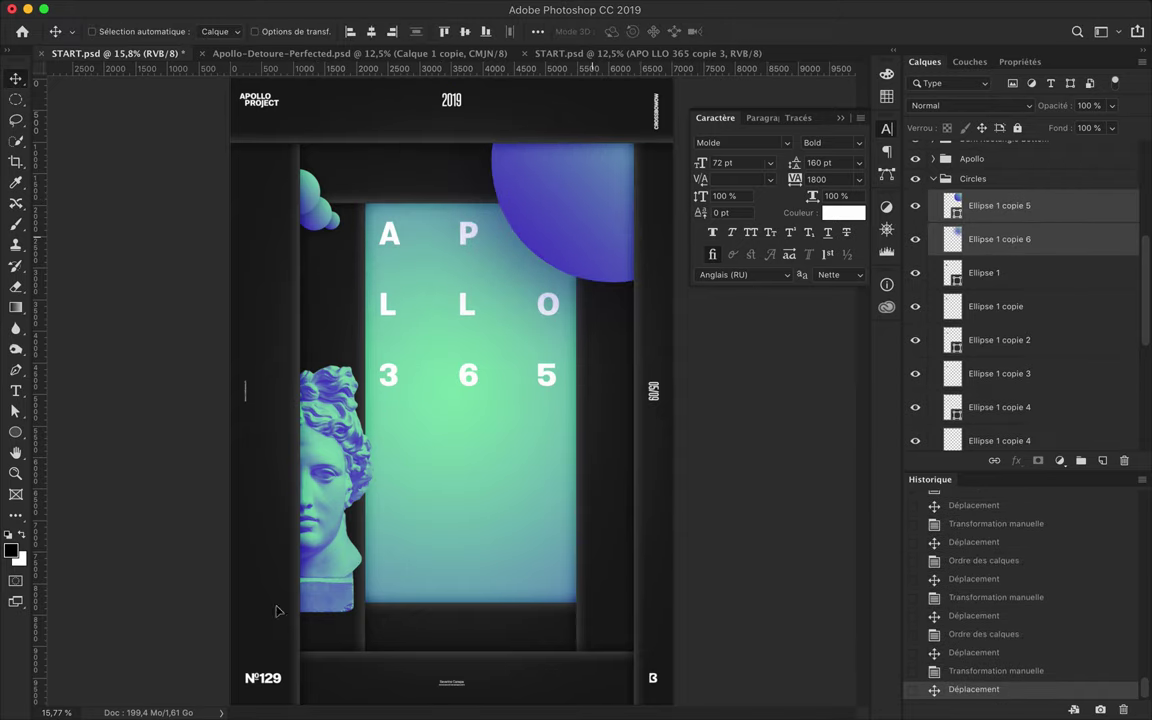
drag(278, 609, 366, 652)
Raise the Ellipse 1 copie 7 layers above Background and stack duplicate circles into concentric arcs by the bust
drag(1000, 222, 964, 410)
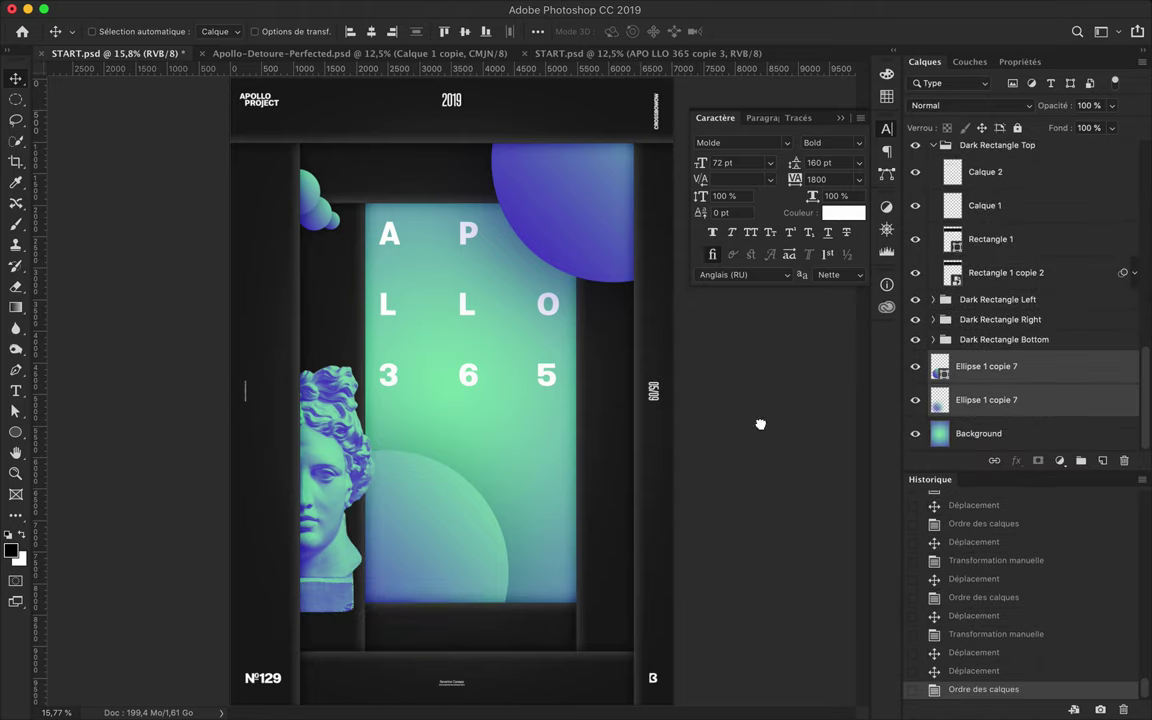
key(ctrl+j)
drag(463, 571, 442, 609)
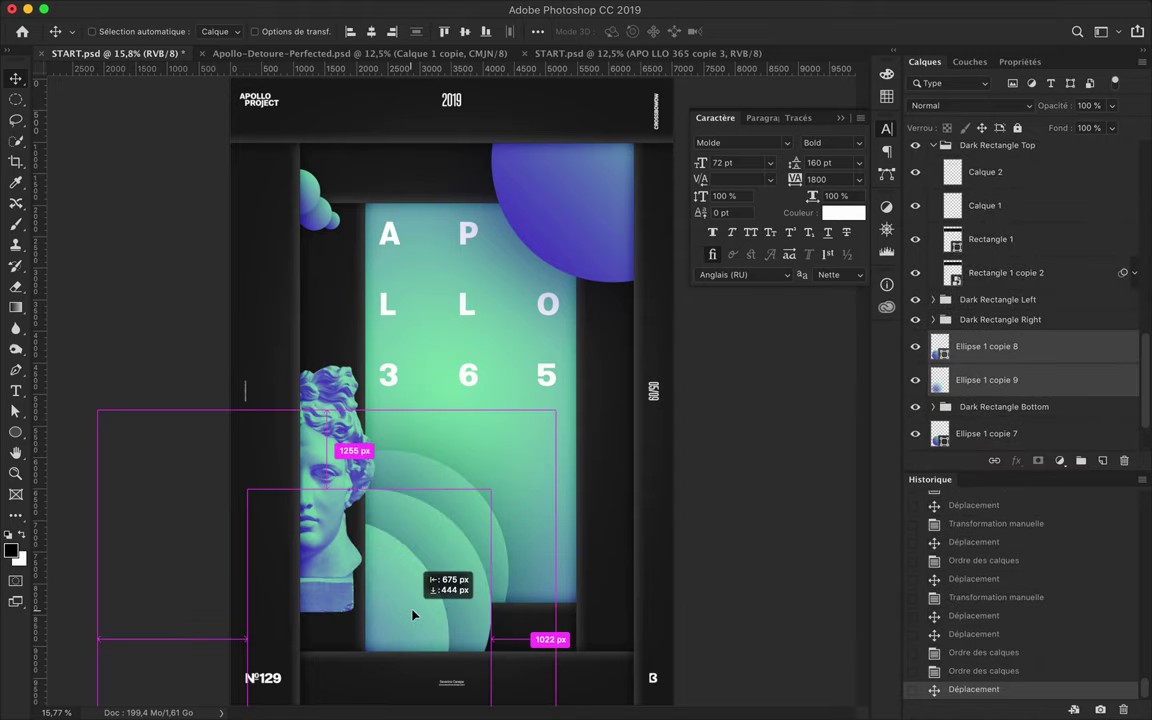
mouse_move(1000, 400)
mouse_down()
mouse_move(1016, 313)
mouse_move(1006, 300)
mouse_up()
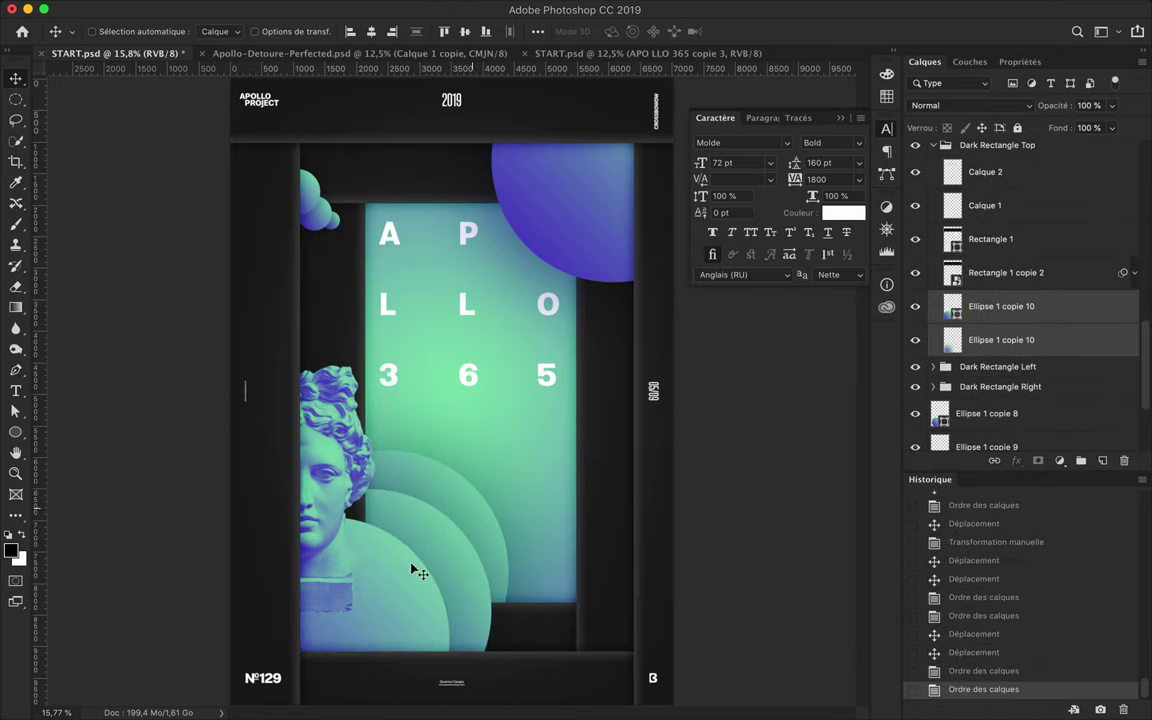
drag(447, 537, 380, 553)
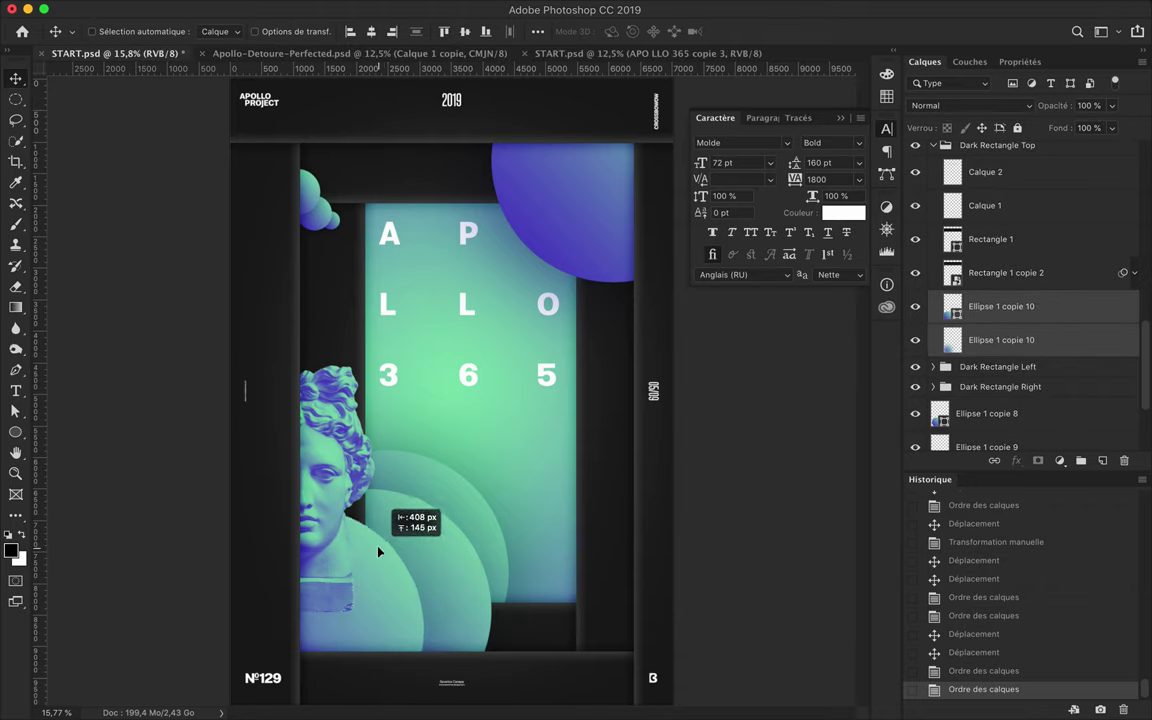
Squash the Ellipse 1 copie 8 and copie 9 circles and move them upward
click(483, 582)
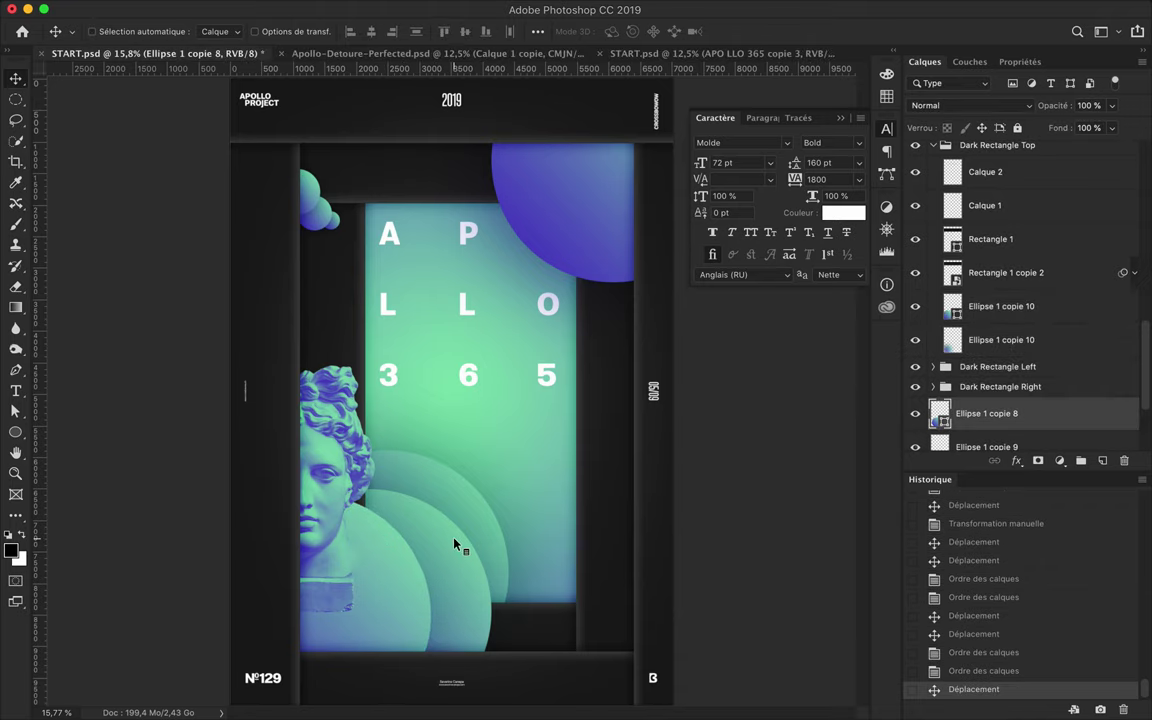
shift+click(527, 557)
key(ctrl+t)
mouse_move(364, 393)
mouse_down()
mouse_move(364, 414)
mouse_move(266, 450)
mouse_up()
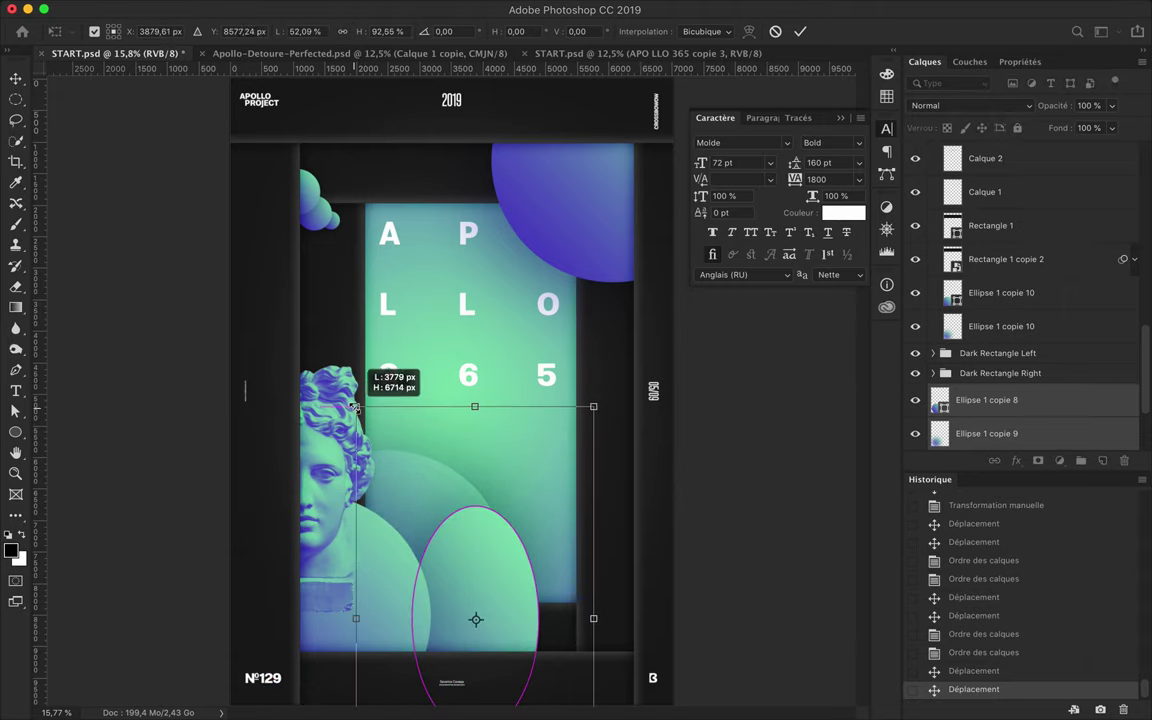
key(Return)
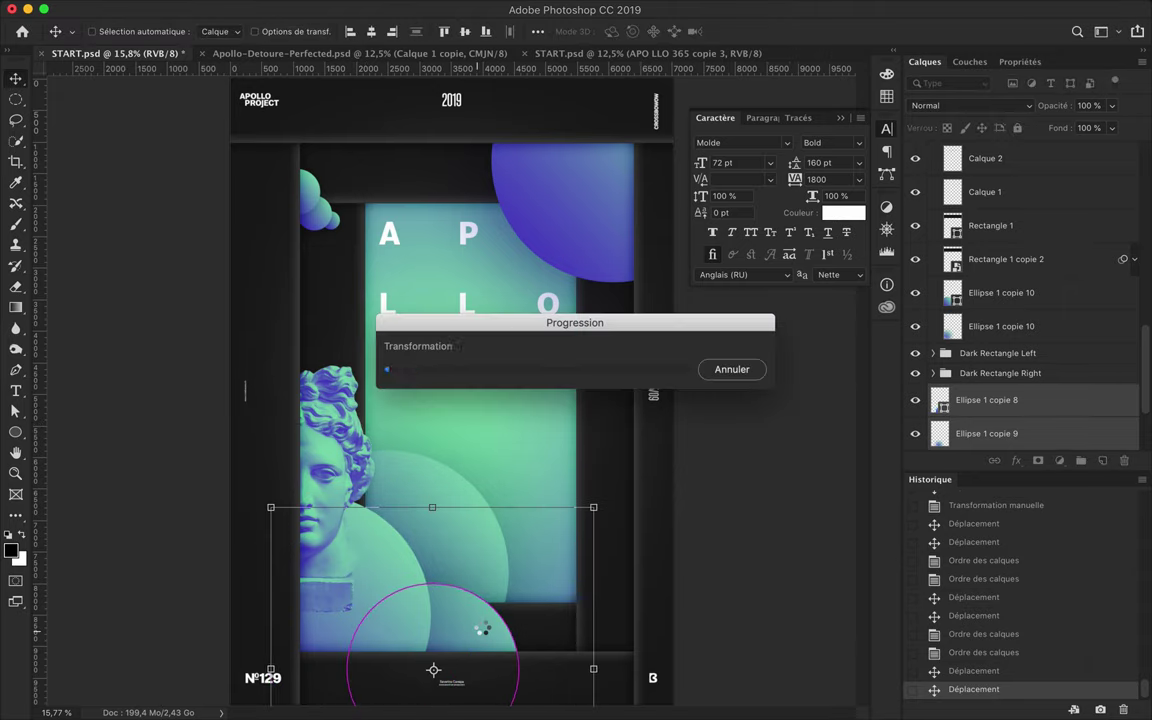
drag(483, 633, 451, 505)
Shrink the copie 7 circles, raise them in the layer stack, reposition them, and save
key(ctrl+t)
mouse_move(617, 571)
mouse_down()
mouse_move(413, 561)
mouse_move(360, 545)
mouse_up()
drag(390, 458, 397, 482)
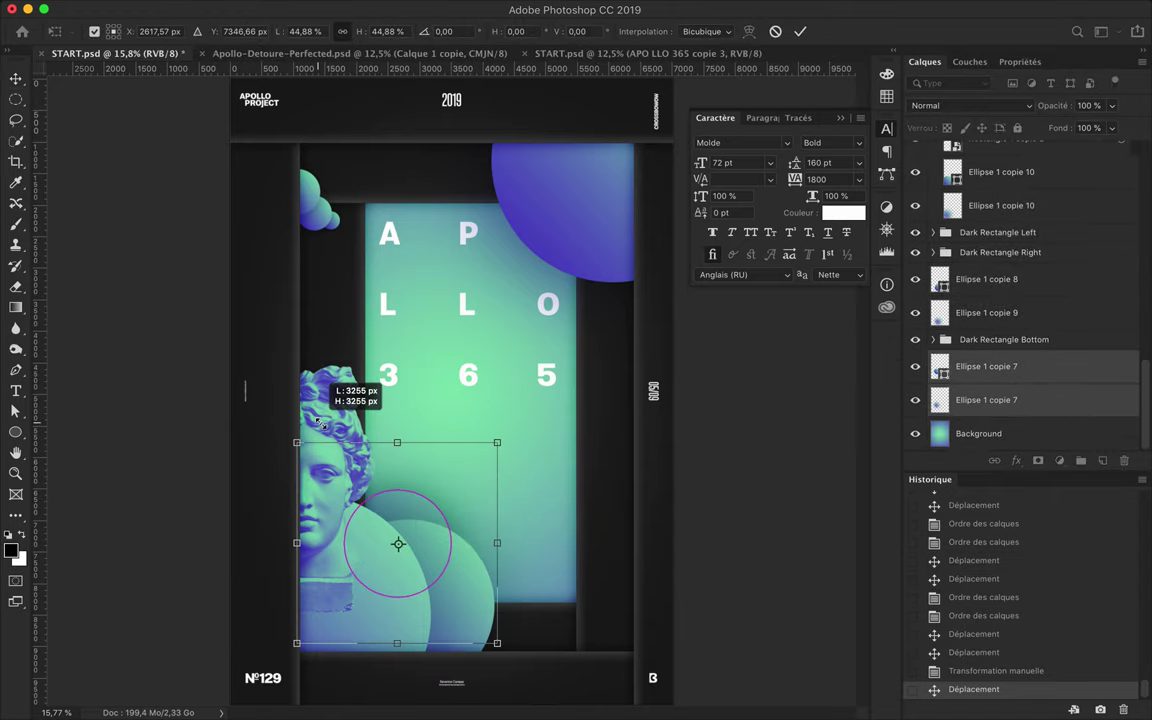
key(Return)
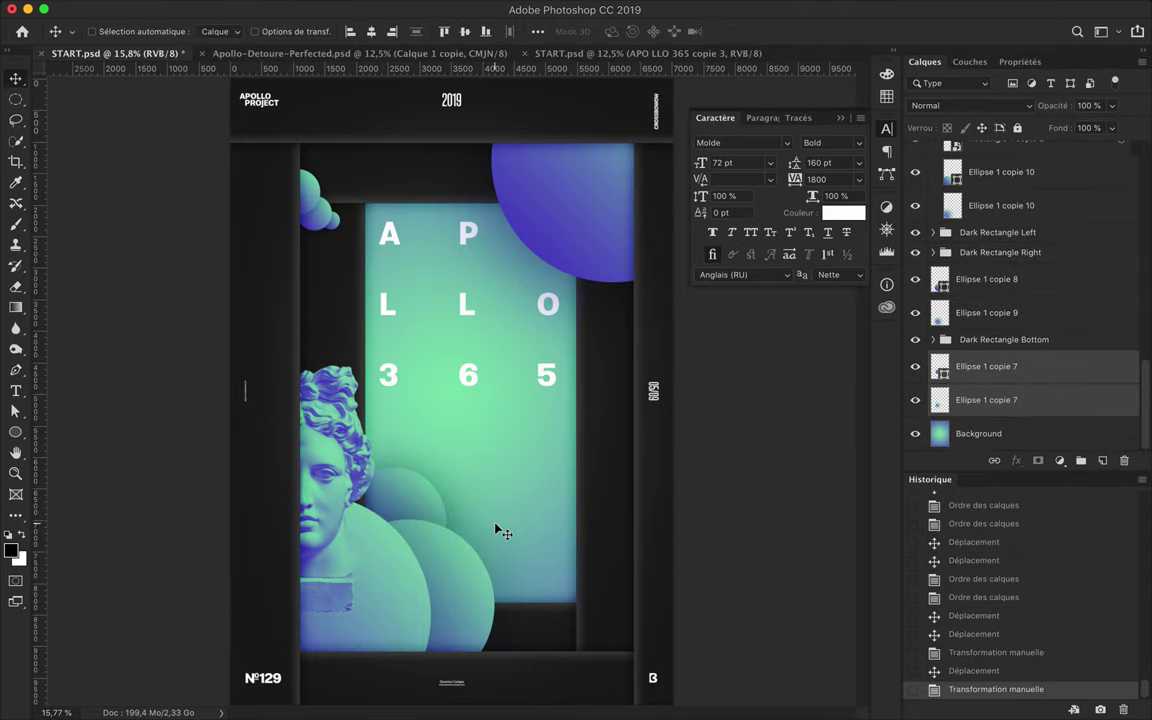
drag(987, 366, 990, 210)
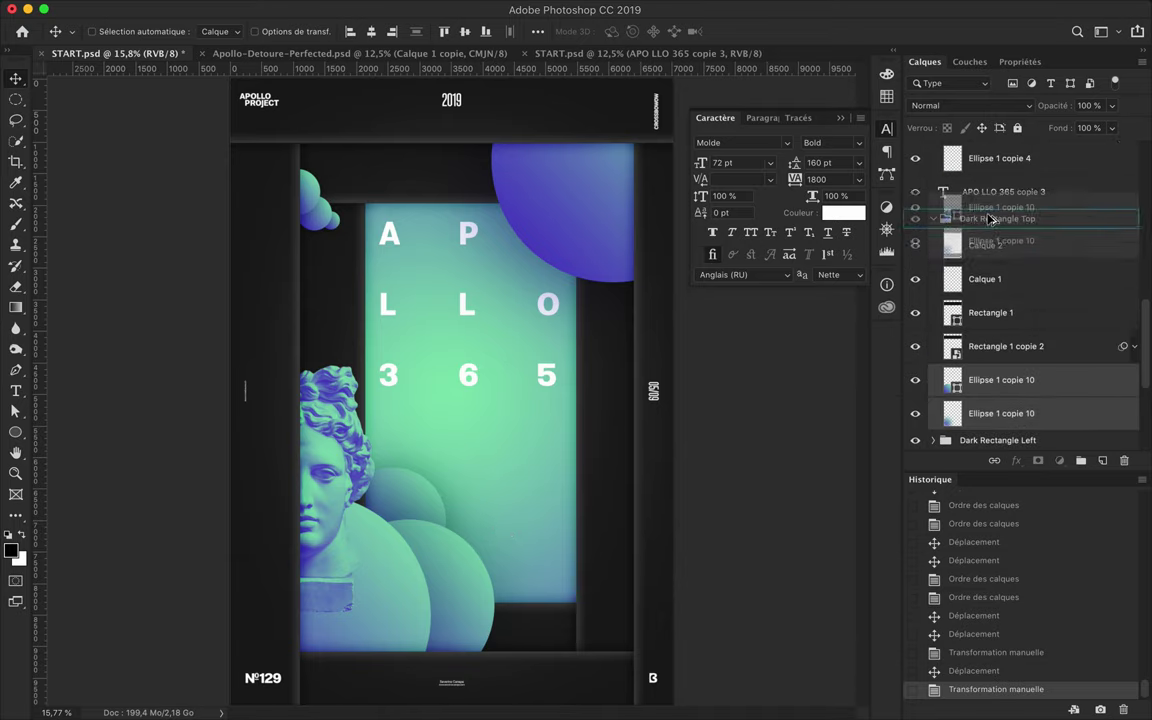
drag(390, 625, 392, 622)
key(ctrl+s)
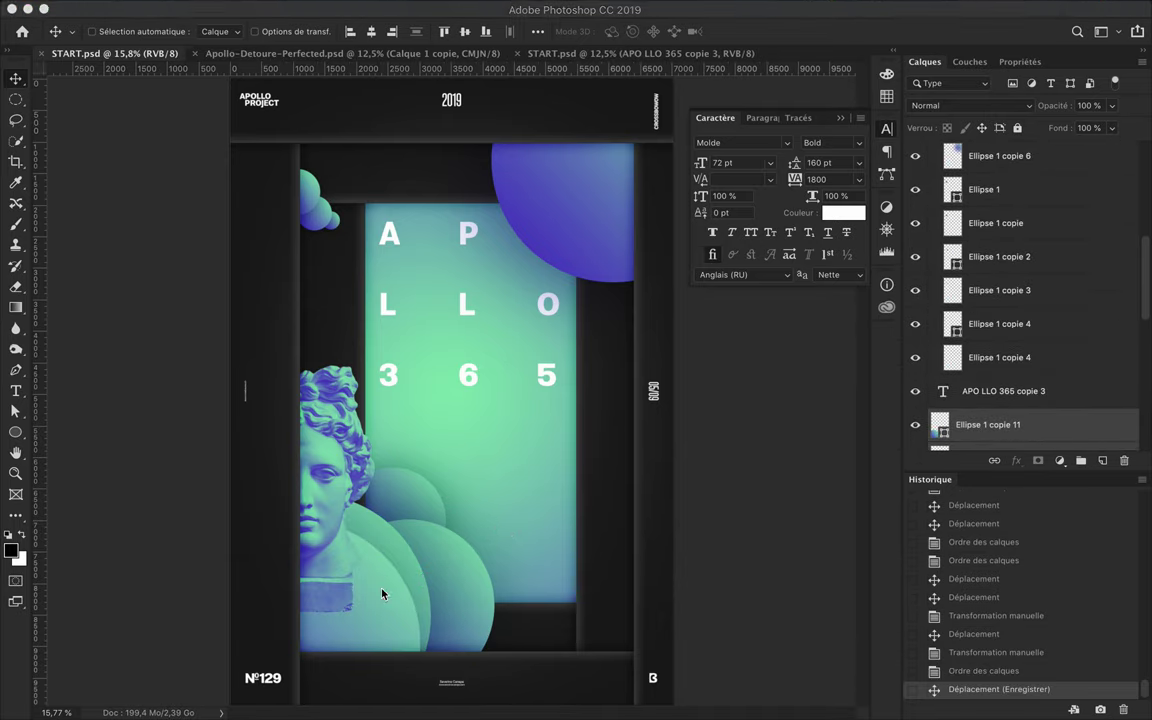
Rescale the lower circles and scale down the Ellipse 1 copie 10 circles
key(ctrl+t)
drag(476, 463, 398, 562)
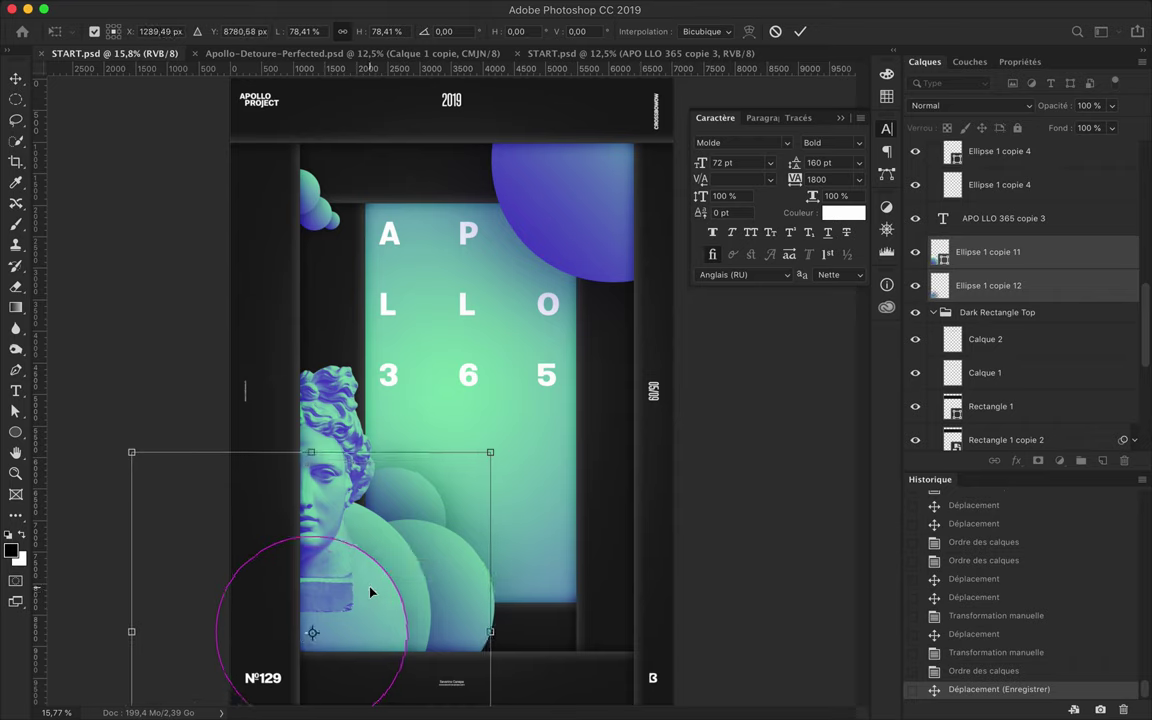
key(Return)
click(398, 560)
key(ctrl+t)
mouse_move(540, 380)
mouse_down()
mouse_move(420, 572)
mouse_move(373, 545)
mouse_up()
key(Return)
Resize the Ellipse 1 copie 8 and copie 9 circles beside the bust
click(990, 428)
scroll(1031, 362, down, 2)
shift+click(990, 334)
key(ctrl+t)
drag(570, 603, 455, 525)
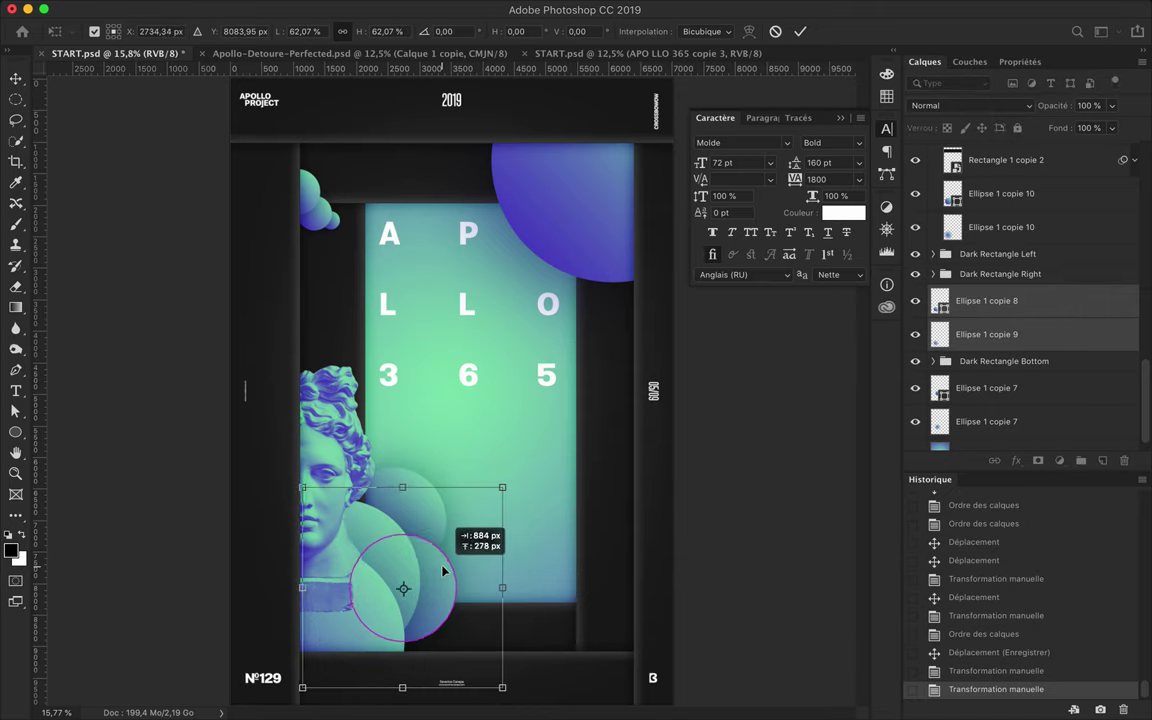
key(Return)
Move the two small Ellipse 1 copie 7 circles up beside the bust
click(990, 388)
shift+click(990, 421)
drag(410, 480, 420, 500)
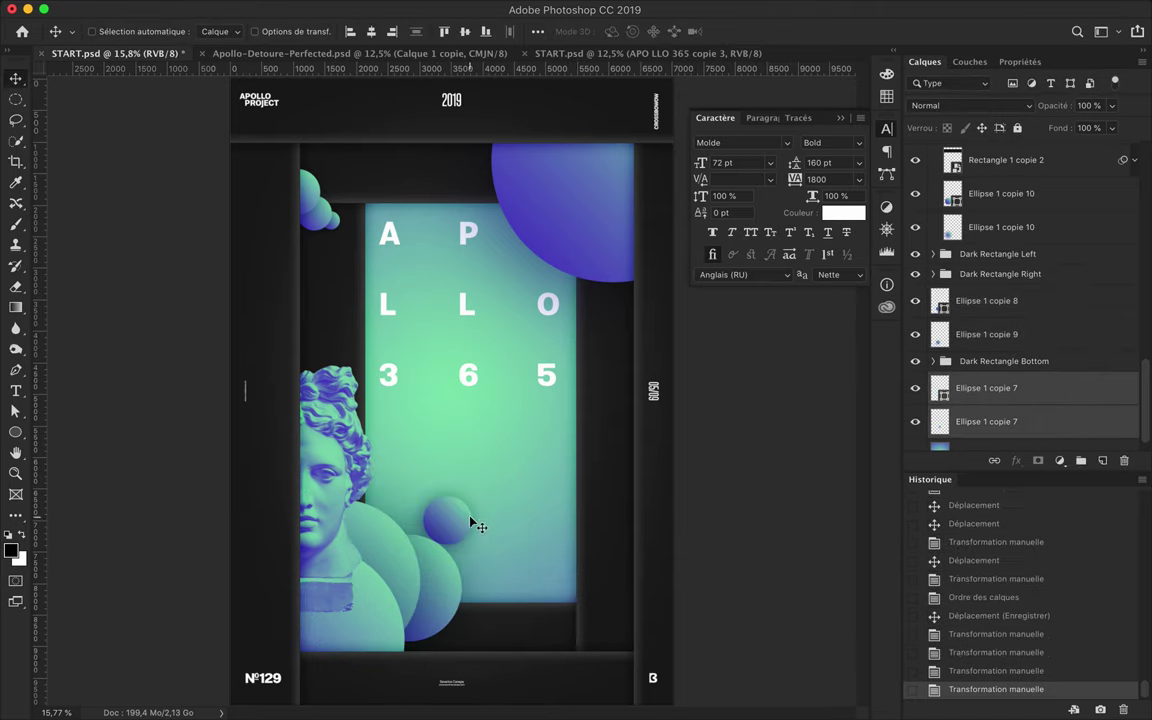
click(996, 274)
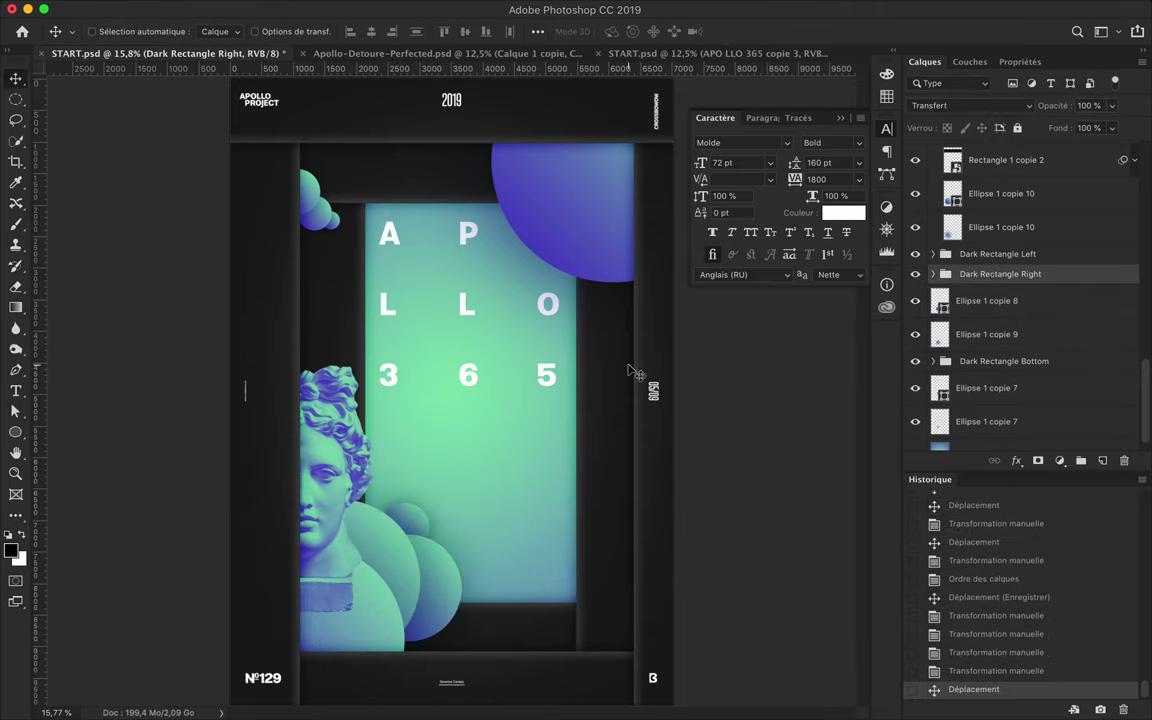
Duplicate the top dark band layers and drop copies across the poster middle
ctrl+click(444, 130)
shift+click(1000, 290)
drag(1000, 260, 1000, 200)
mouse_move(411, 137)
mouse_down()
mouse_move(418, 331)
mouse_move(453, 311)
mouse_up()
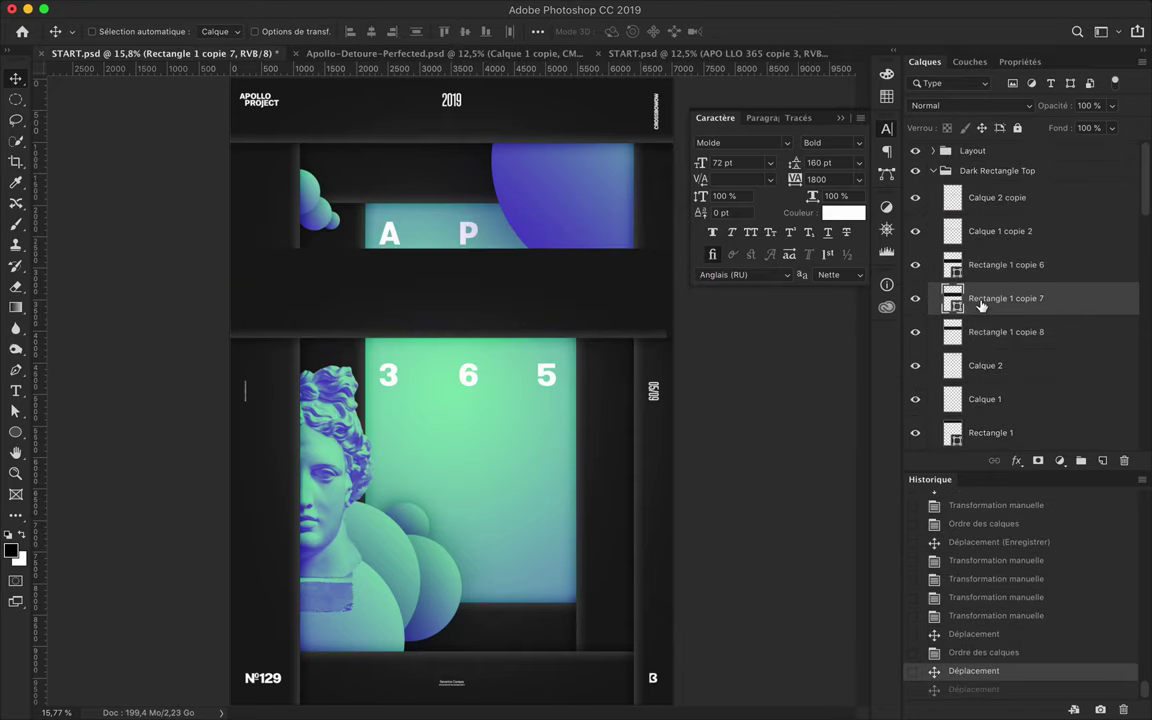
click(1000, 331)
key(ctrl+plus)
click(1005, 213)
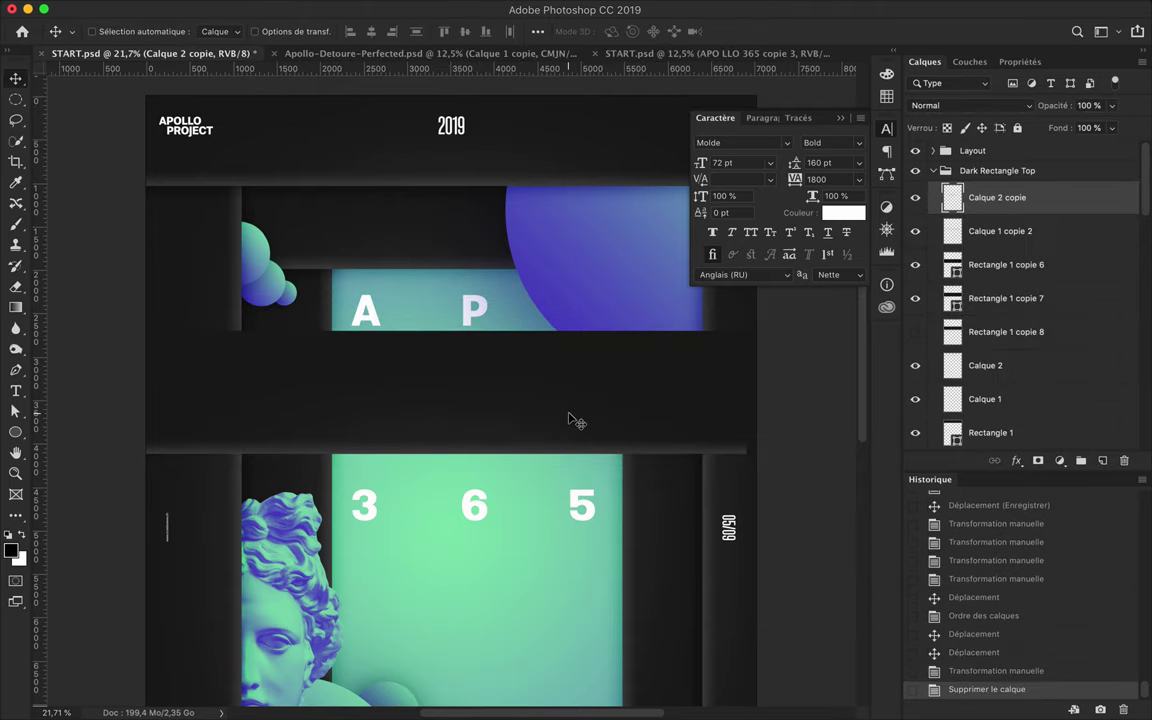
drag(572, 420, 625, 318)
Toggle Rectangle 1 copie 9's visibility to compare the poster with and without it
click(1000, 331)
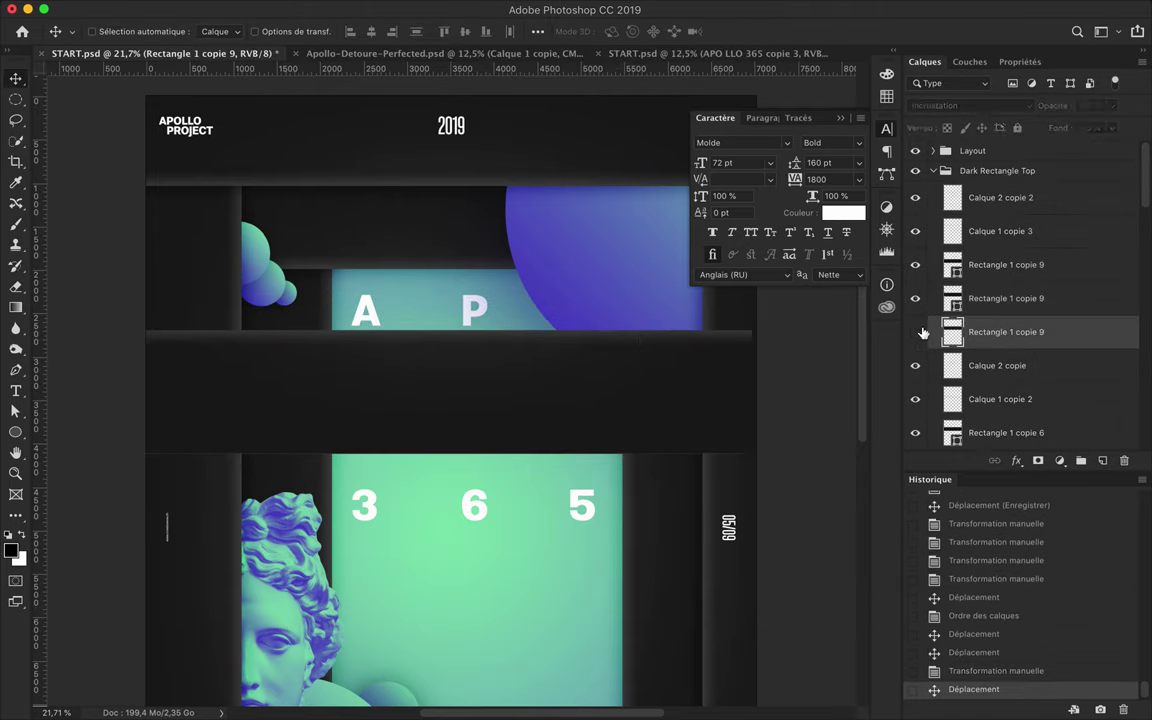
click(914, 298)
click(915, 264)
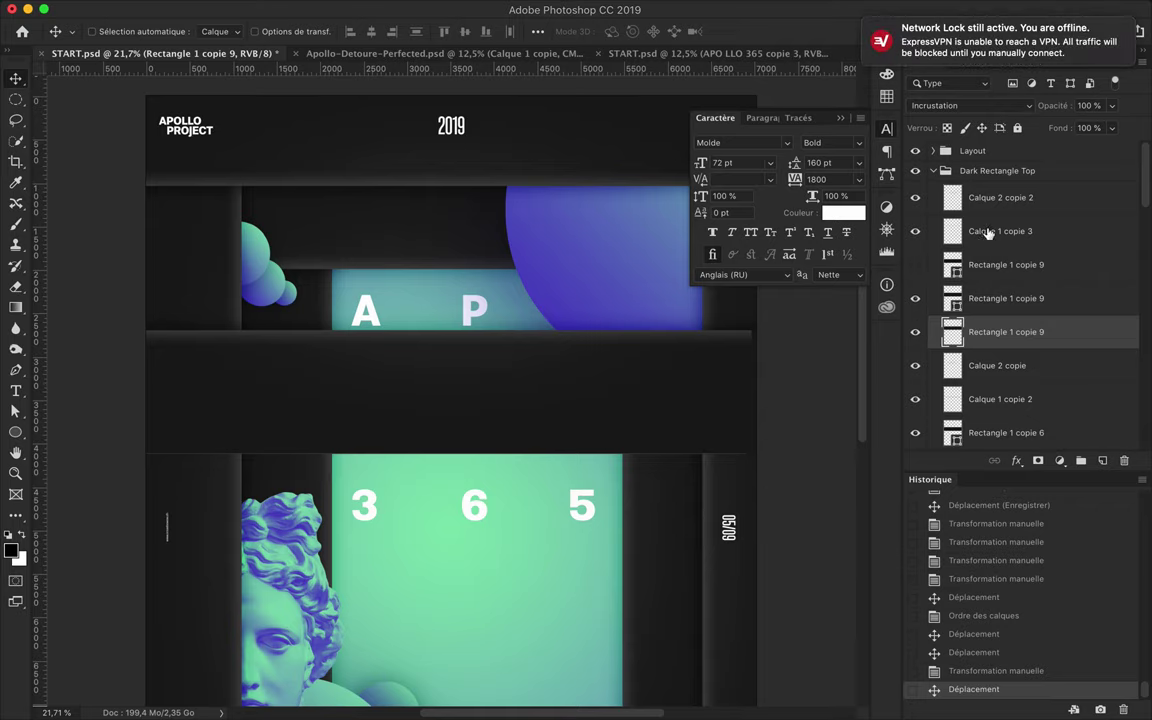
click(914, 298)
click(915, 298)
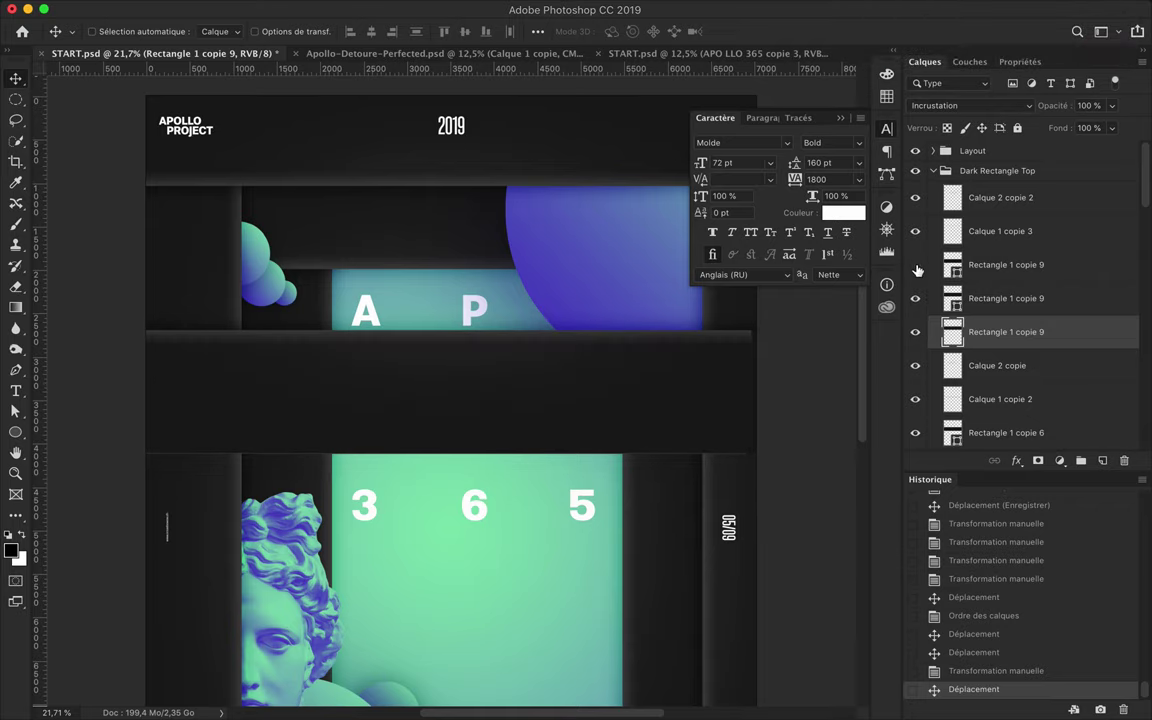
scroll(990, 330, down, 3)
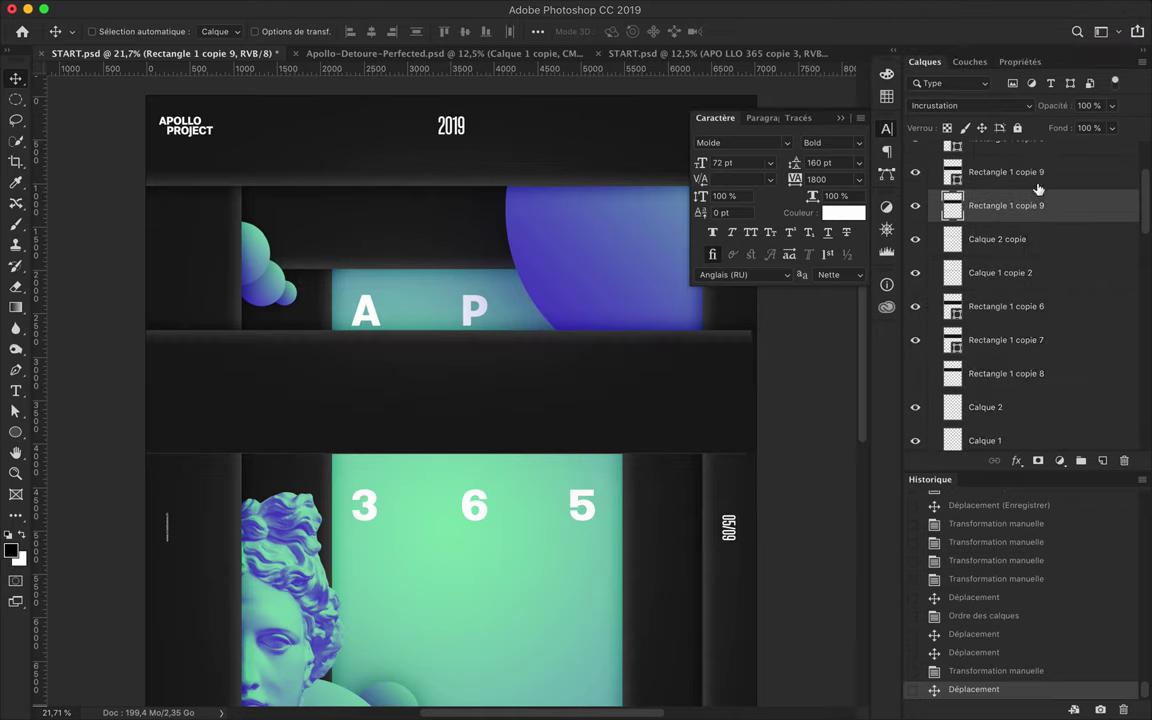
scroll(1038, 189, up, 2)
scroll(625, 380, up, 3)
Delete both Rectangle 1 copie 9 layers and nudge the band copy to align with the teal panel
drag(985, 288, 990, 404)
click(999, 234)
shift+click(960, 266)
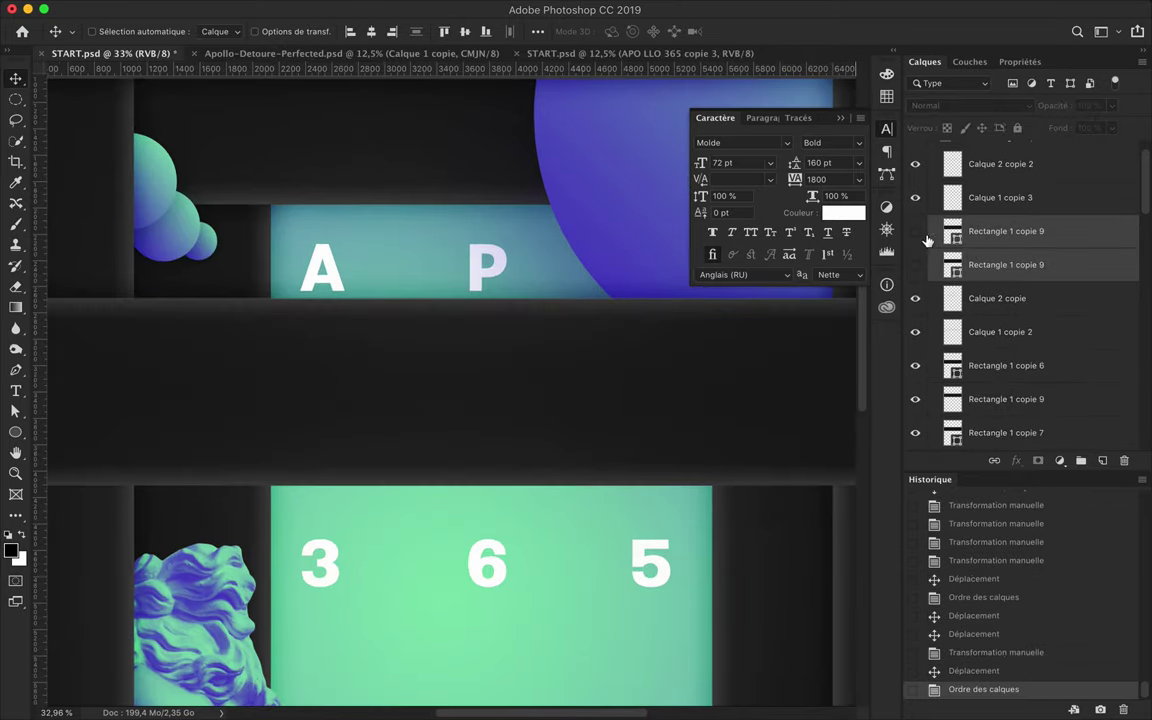
key(Delete)
scroll(350, 306, up, 3)
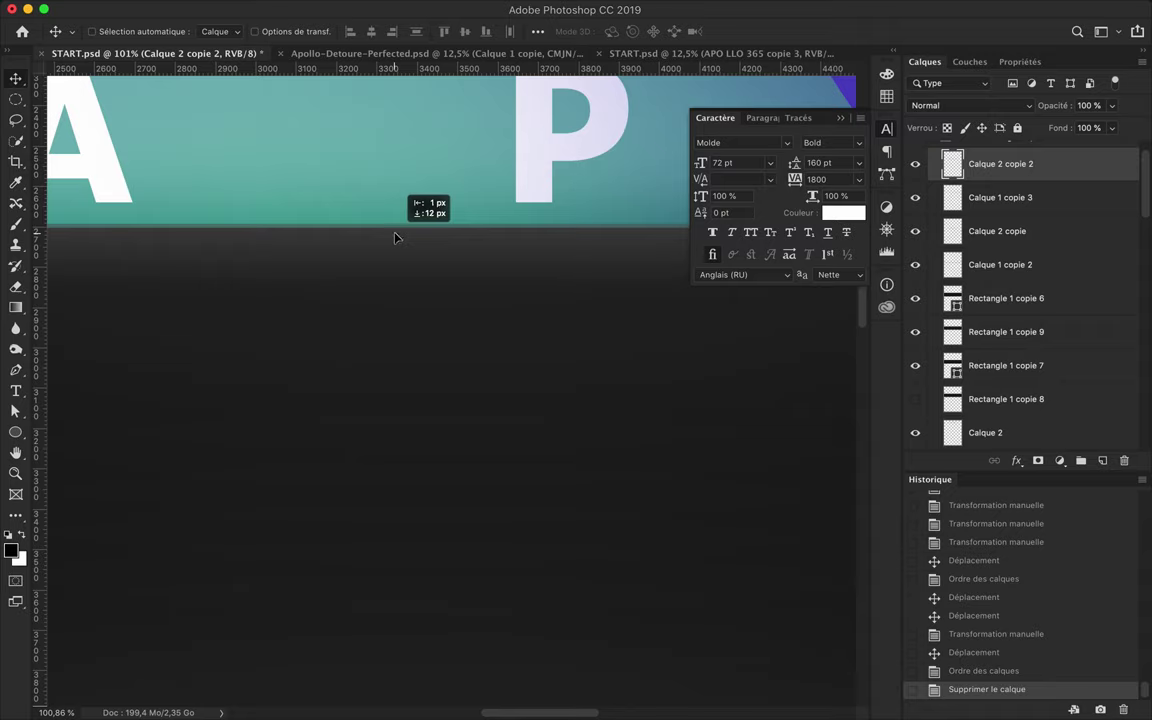
drag(400, 232, 399, 244)
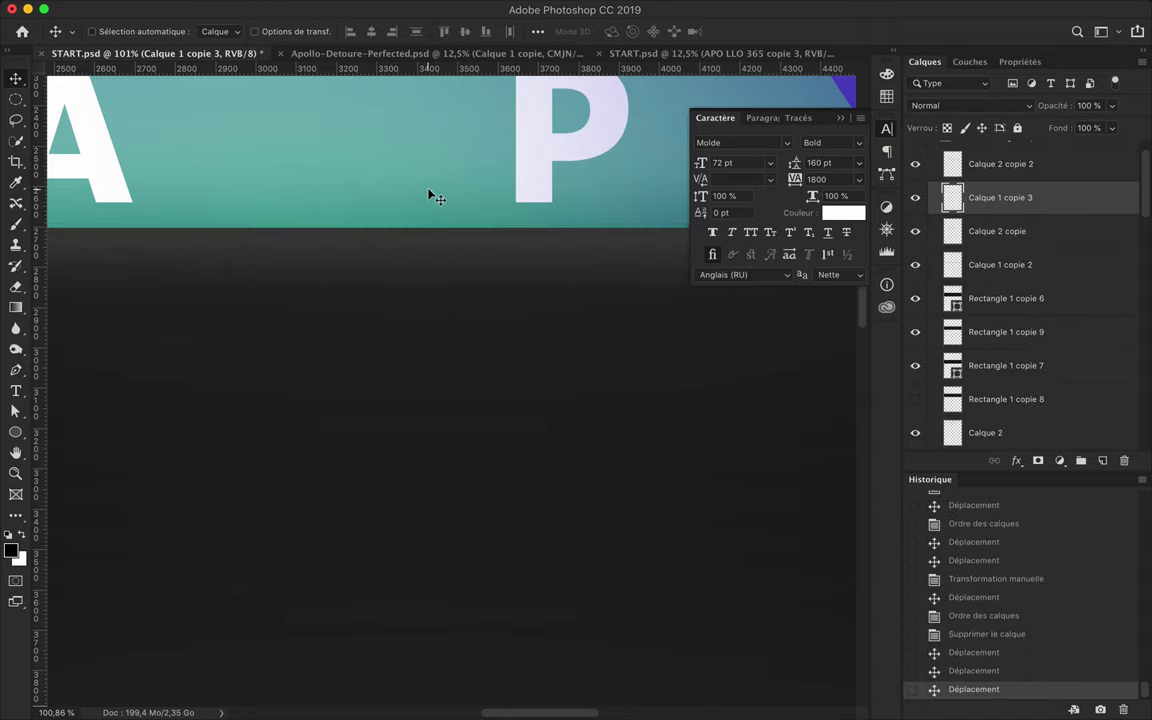
drag(432, 193, 428, 264)
Revert the poster to an earlier History state
scroll(429, 265, up, 3)
scroll(448, 218, down, 5)
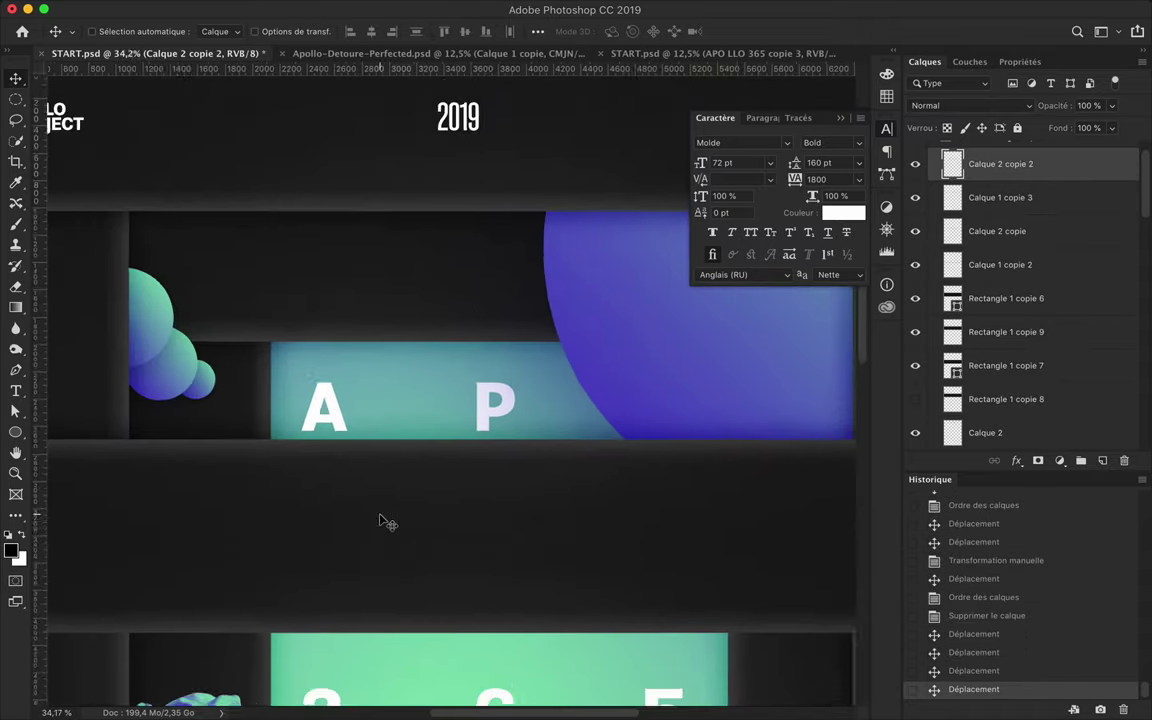
scroll(380, 522, down, 3)
click(960, 568)
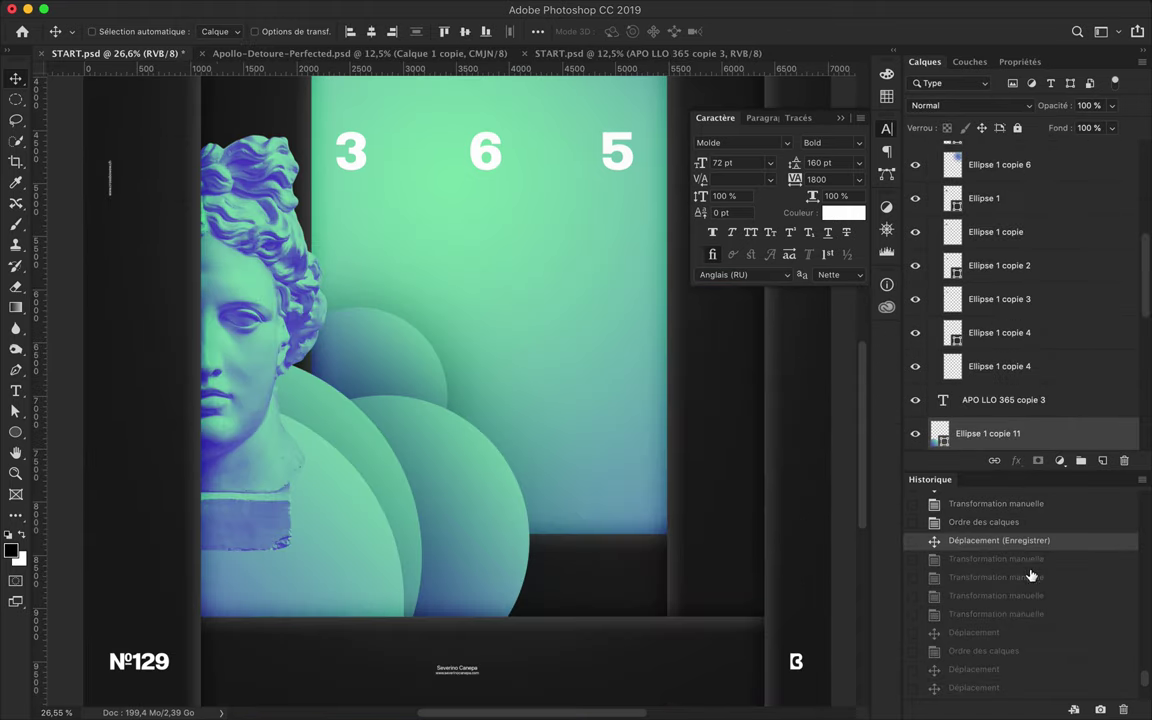
Settle on an earlier History state and scale the APO LLO 365 text to about 57%
click(998, 574)
click(997, 566)
scroll(410, 487, down, 1)
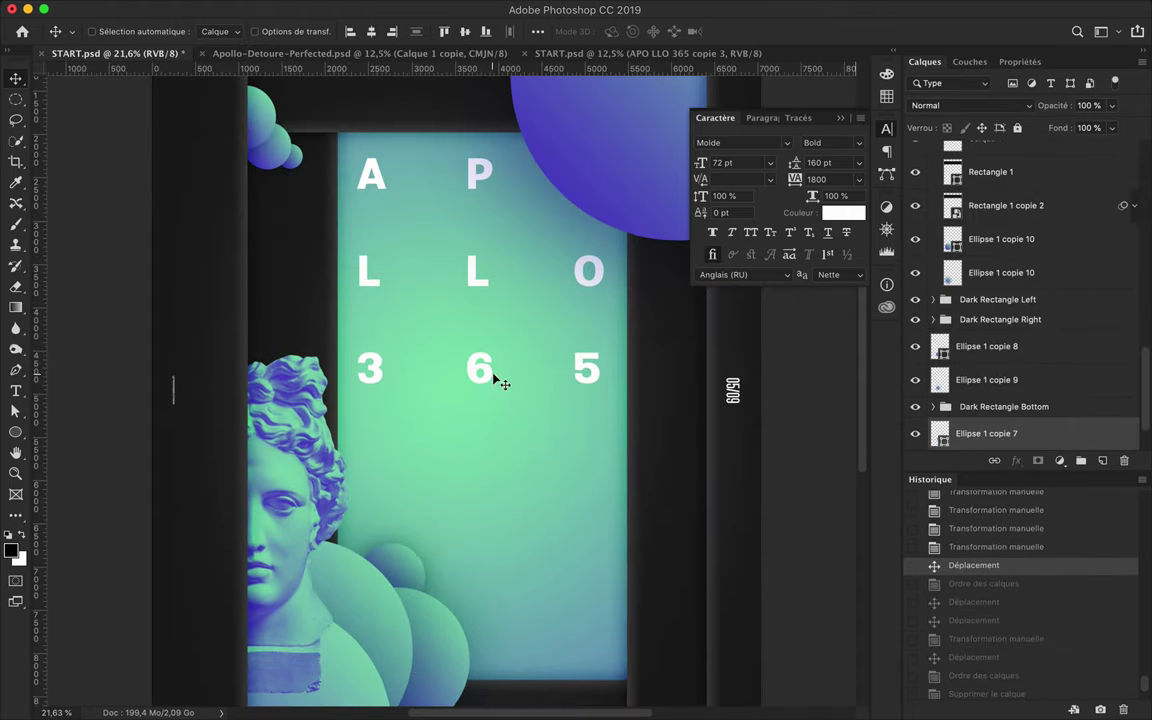
ctrl+click(496, 381)
key(ctrl+t)
drag(496, 381, 487, 276)
key(Return)
Shift the Dark Rectangle Left group further left and place a big blue circle copy at top right
scroll(517, 303, down, 1)
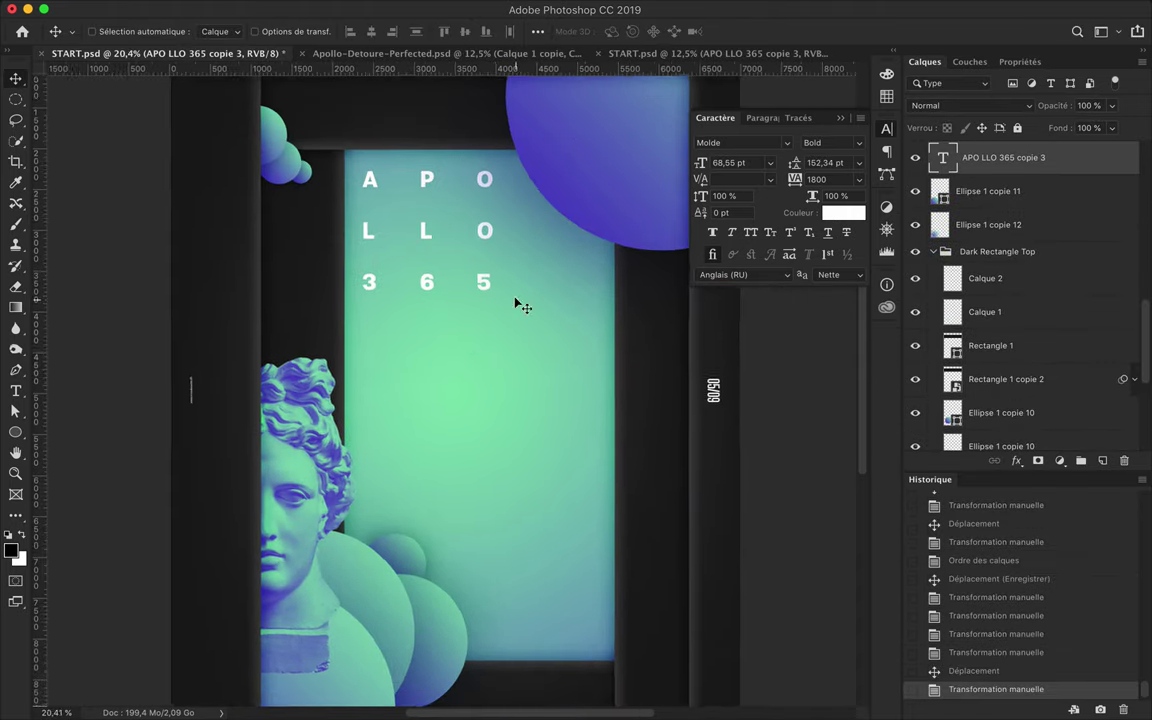
scroll(512, 352, down, 2)
click(309, 325)
click(937, 195)
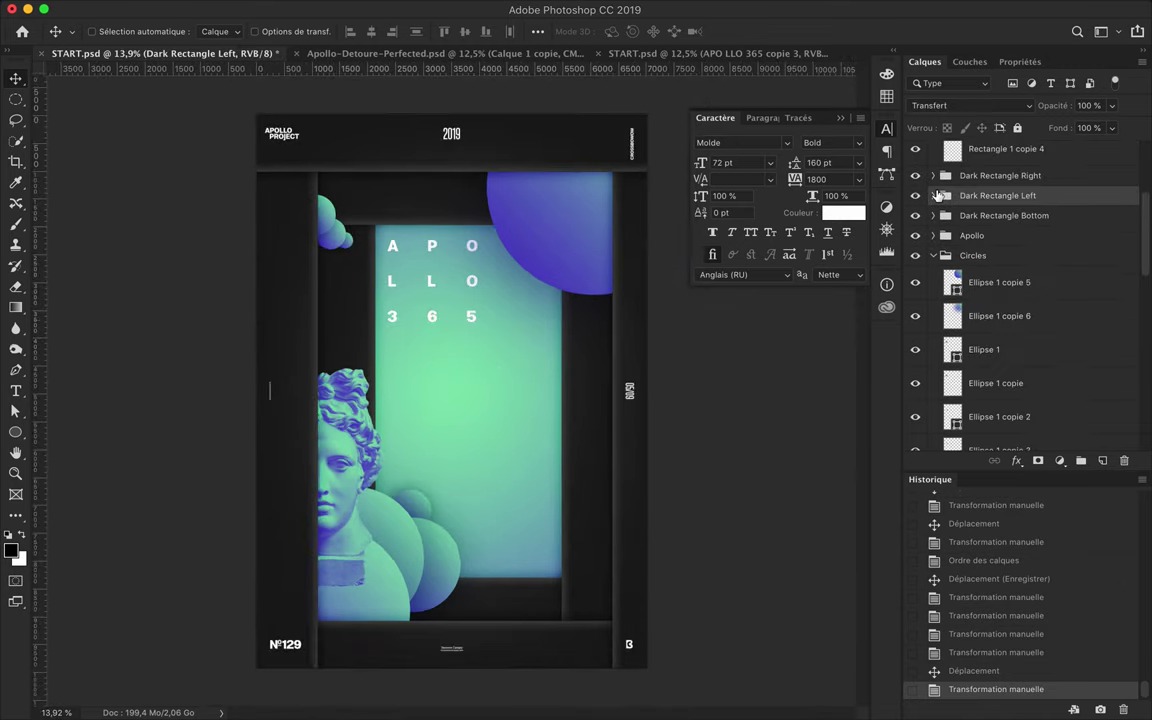
drag(309, 308, 267, 310)
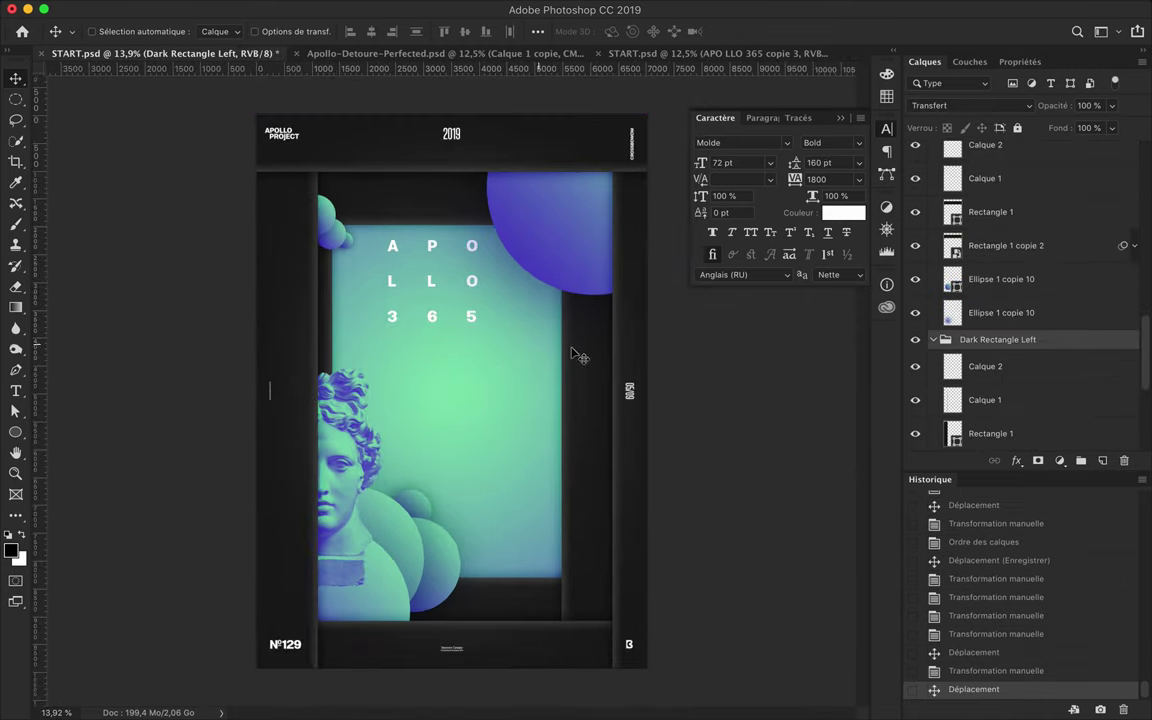
drag(530, 230, 489, 391)
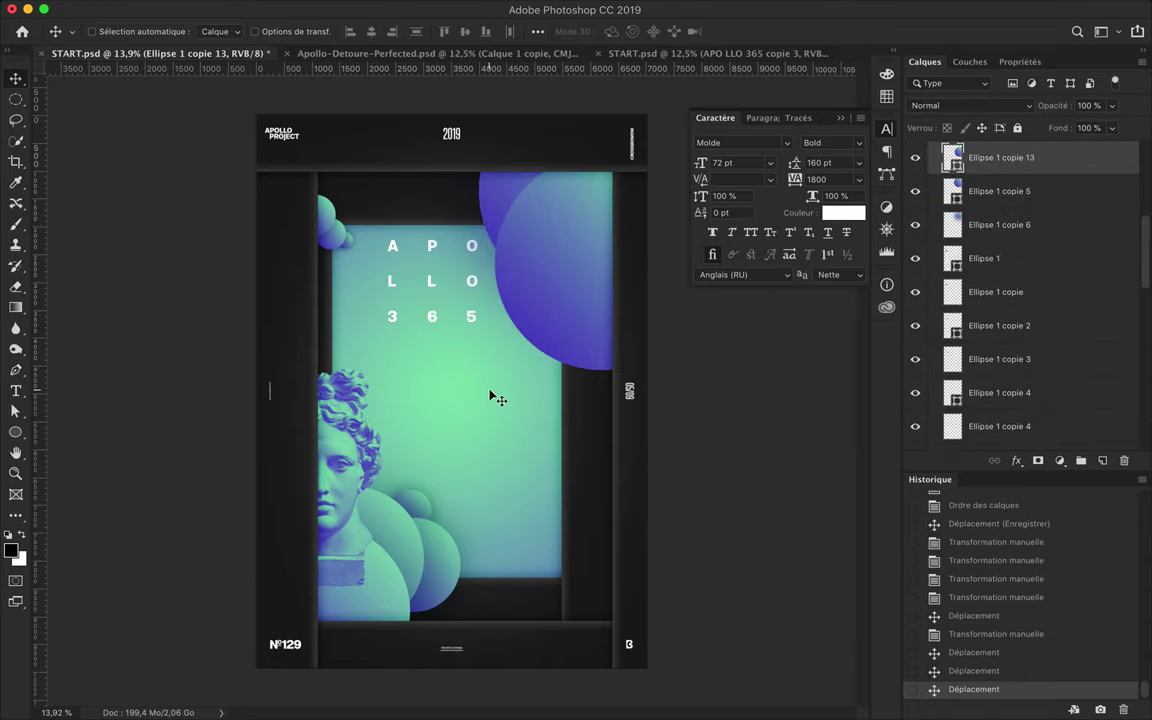
double_click(490, 350)
Turn the duplicated text into a single large A placed at the top right
text(A)
key(ctrl+Return)
key(ctrl+t)
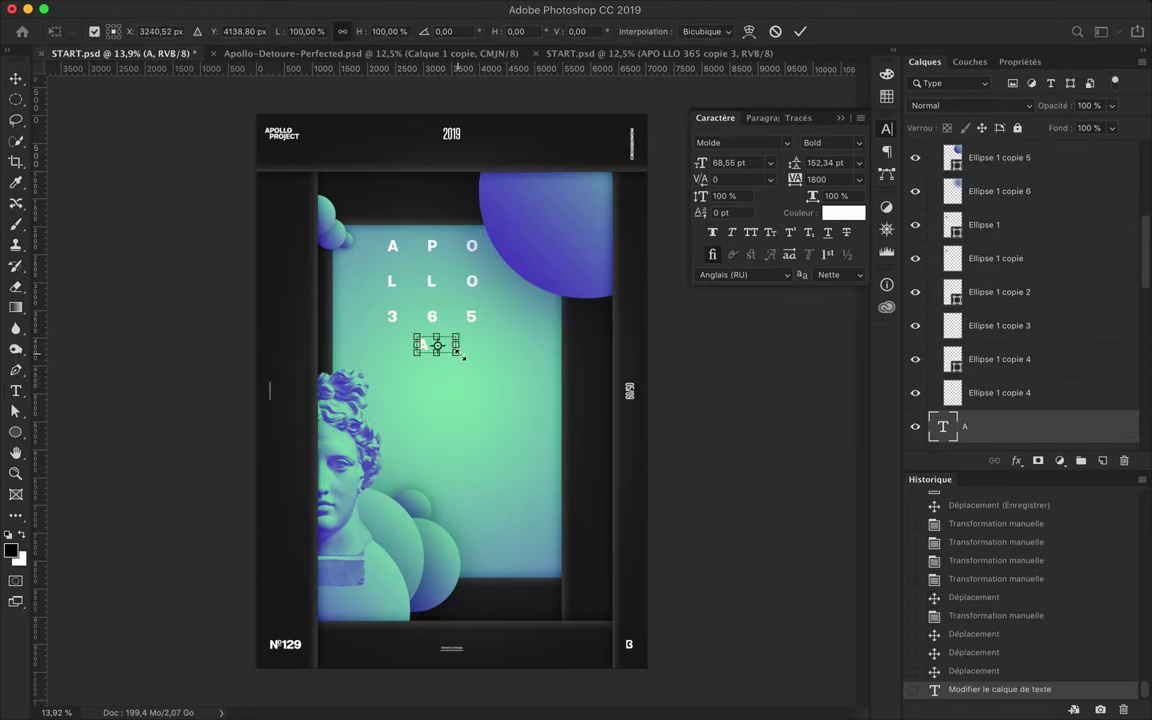
key(Return)
key(v)
drag(960, 426, 983, 225)
drag(506, 218, 624, 204)
Add a P on the left edge below Dark Rectangle Bottom and an O copy on the right
drag(332, 352, 330, 350)
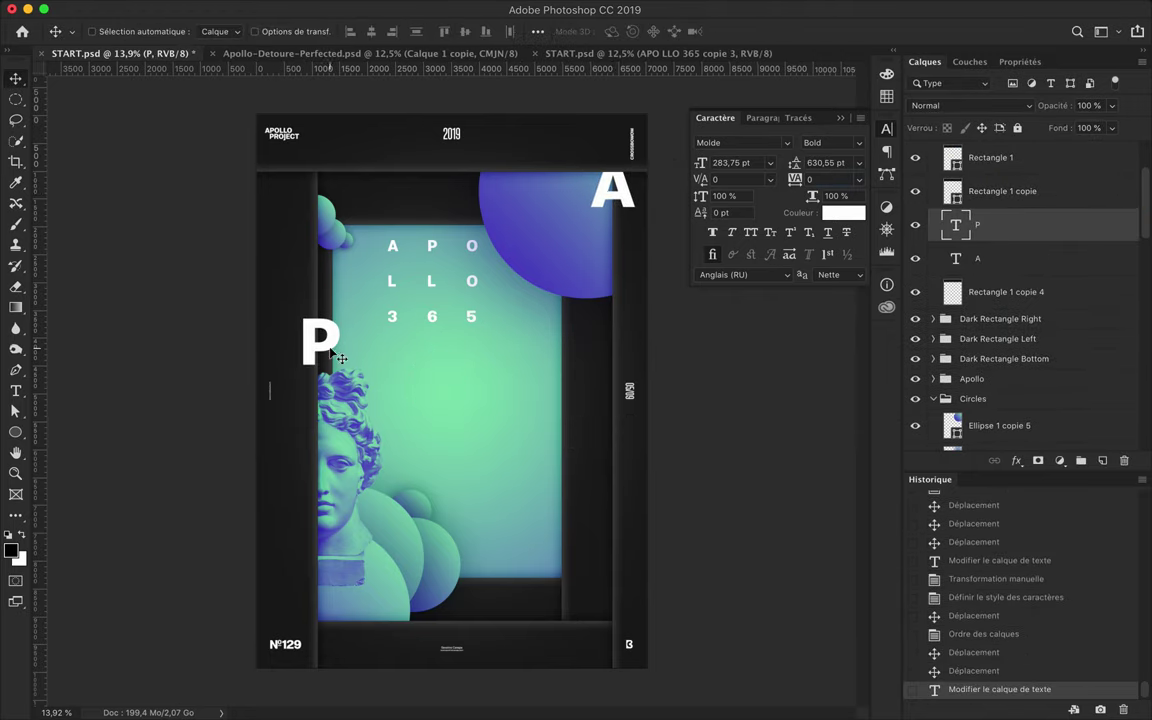
drag(980, 226, 987, 370)
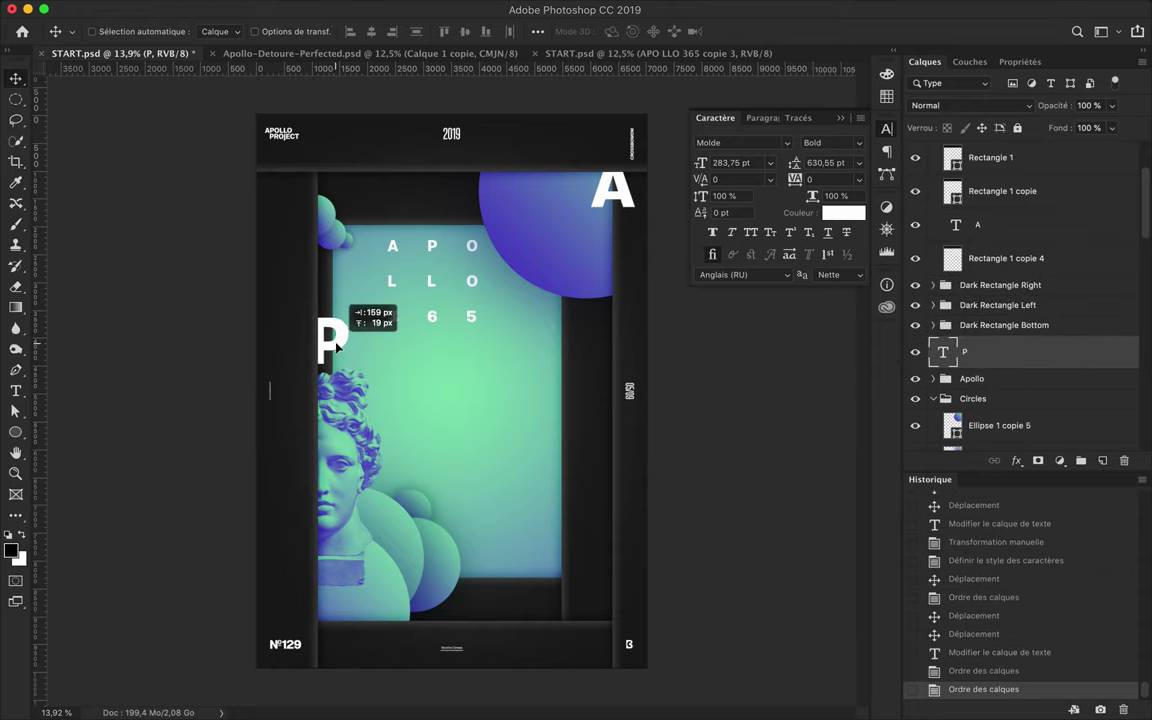
drag(333, 345, 560, 345)
key(t)
double_click(560, 338)
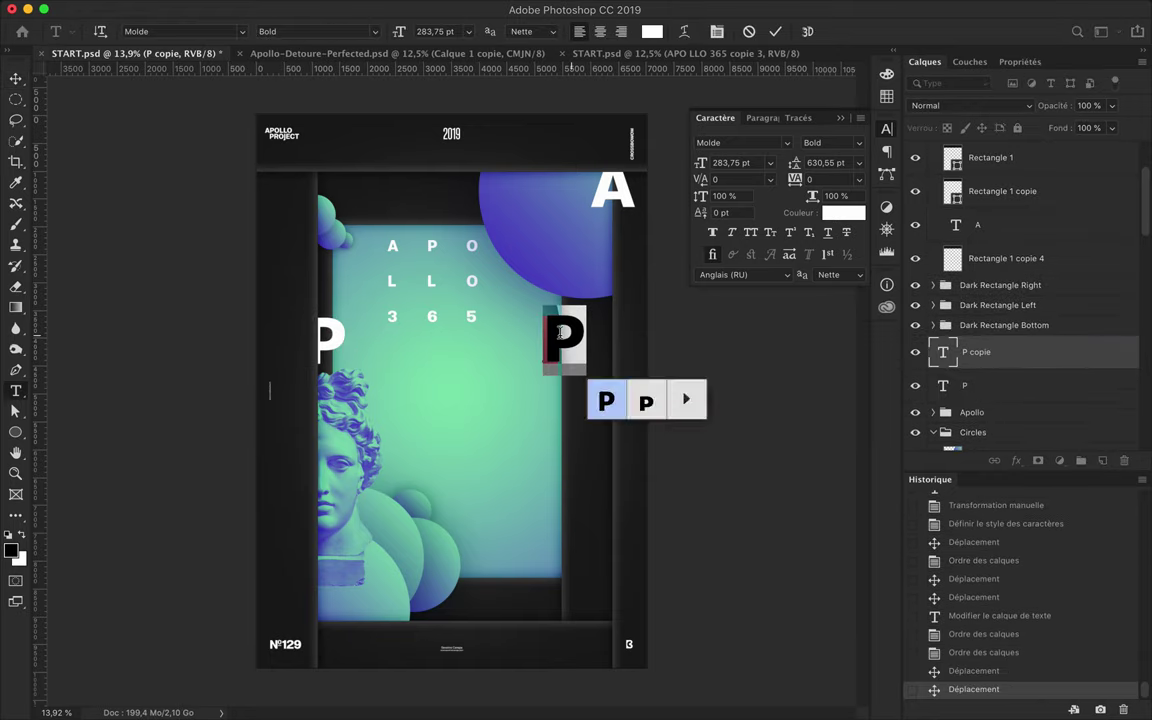
text(O)
key(Escape)
key(v)
Reorder and nudge the O, and move APO LLO 365 below Circles
scroll(1020, 300, down, 3)
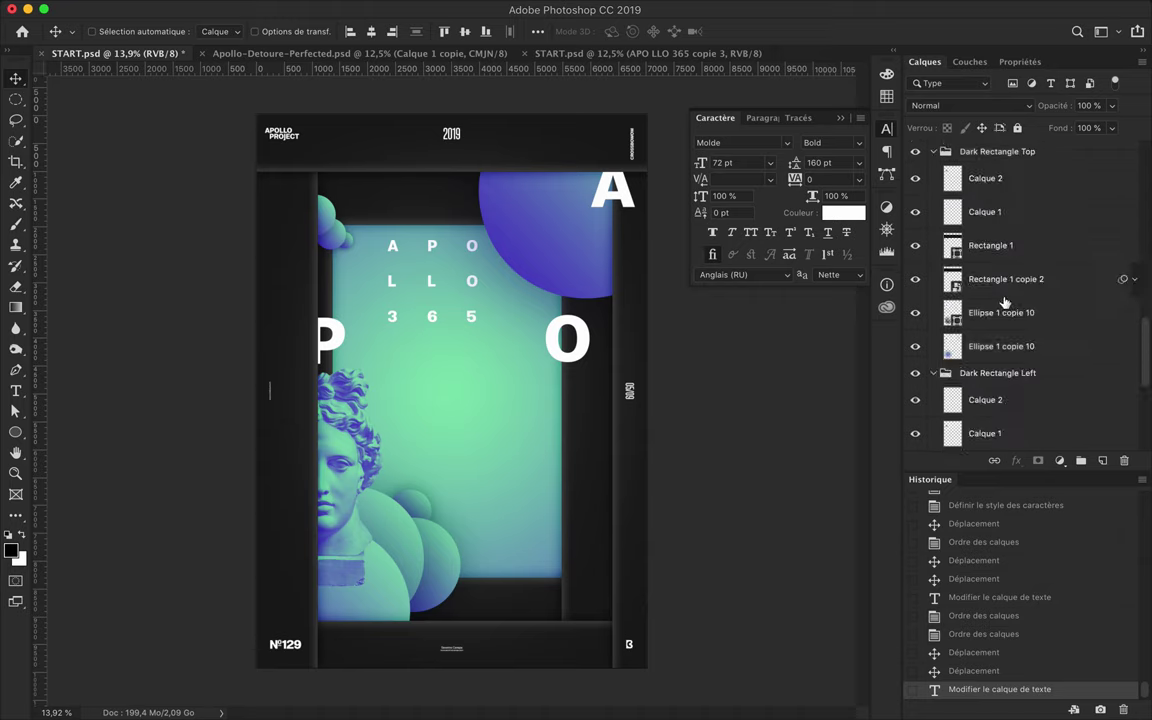
drag(960, 185, 987, 287)
scroll(987, 287, up, 3)
drag(567, 340, 557, 340)
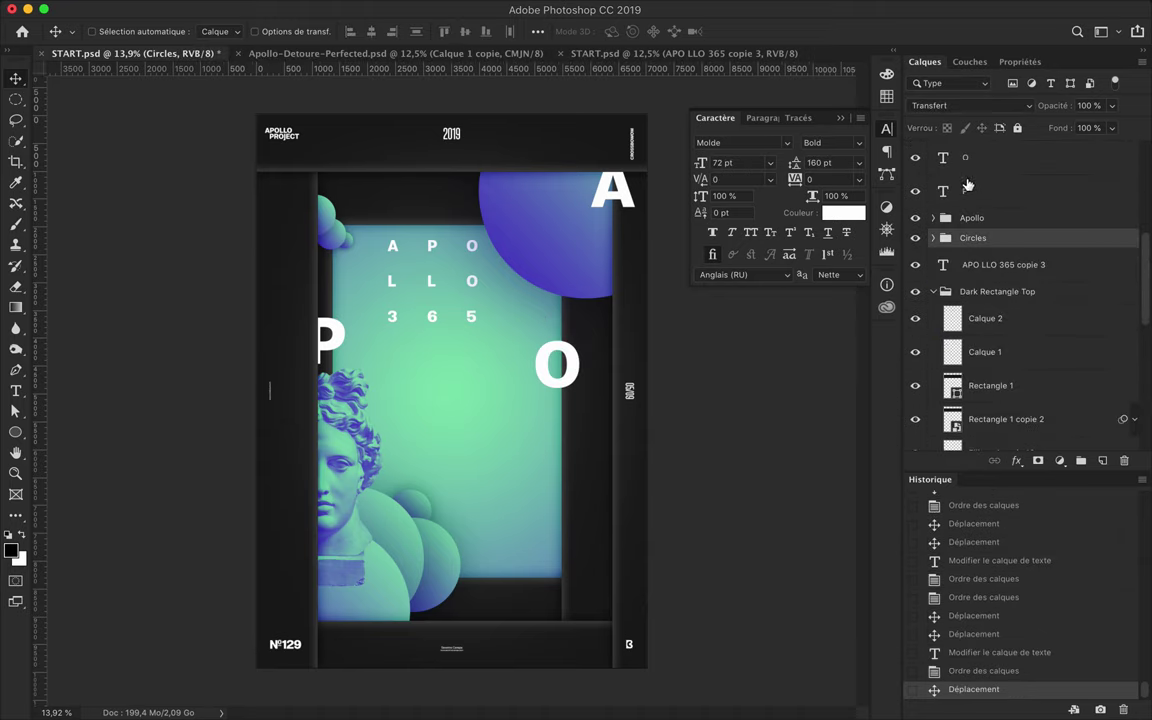
drag(972, 273, 975, 318)
Add L and O copies on the lower poster, with the O at the bottom edge below Dark Rectangle Top
mouse_move(554, 380)
mouse_down()
mouse_move(428, 447)
mouse_move(380, 492)
mouse_move(462, 552)
mouse_up()
drag(1021, 334, 1016, 391)
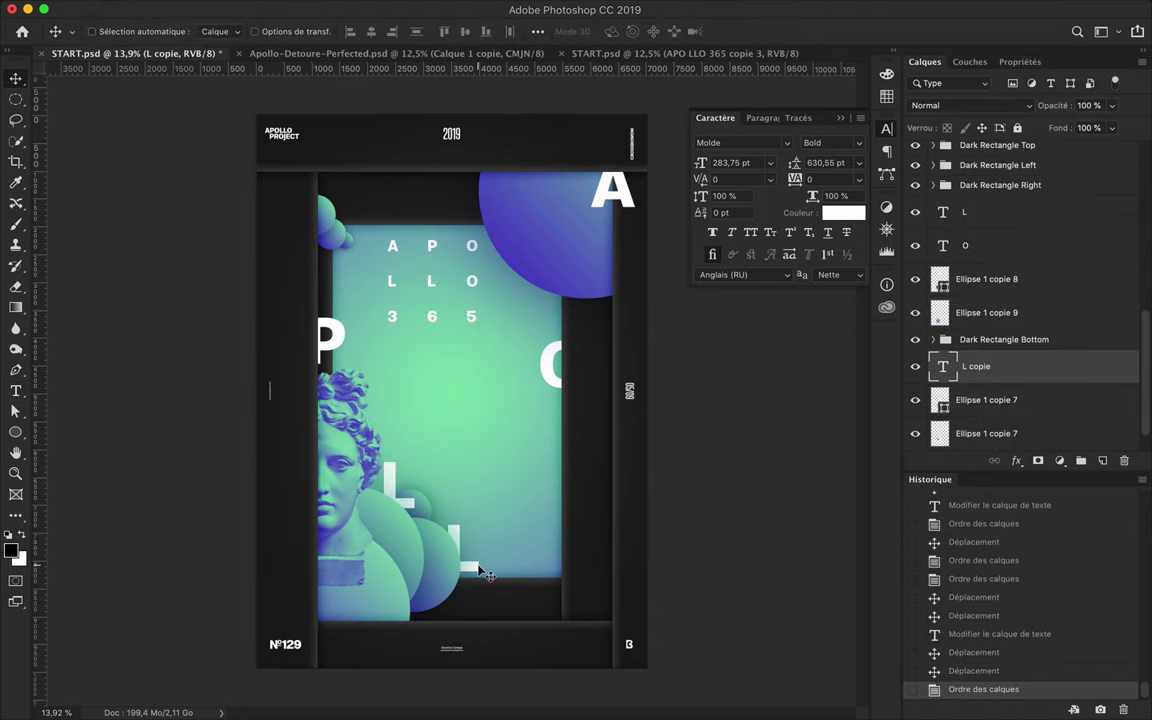
drag(570, 612, 534, 556)
double_click(533, 552)
drag(980, 366, 1000, 200)
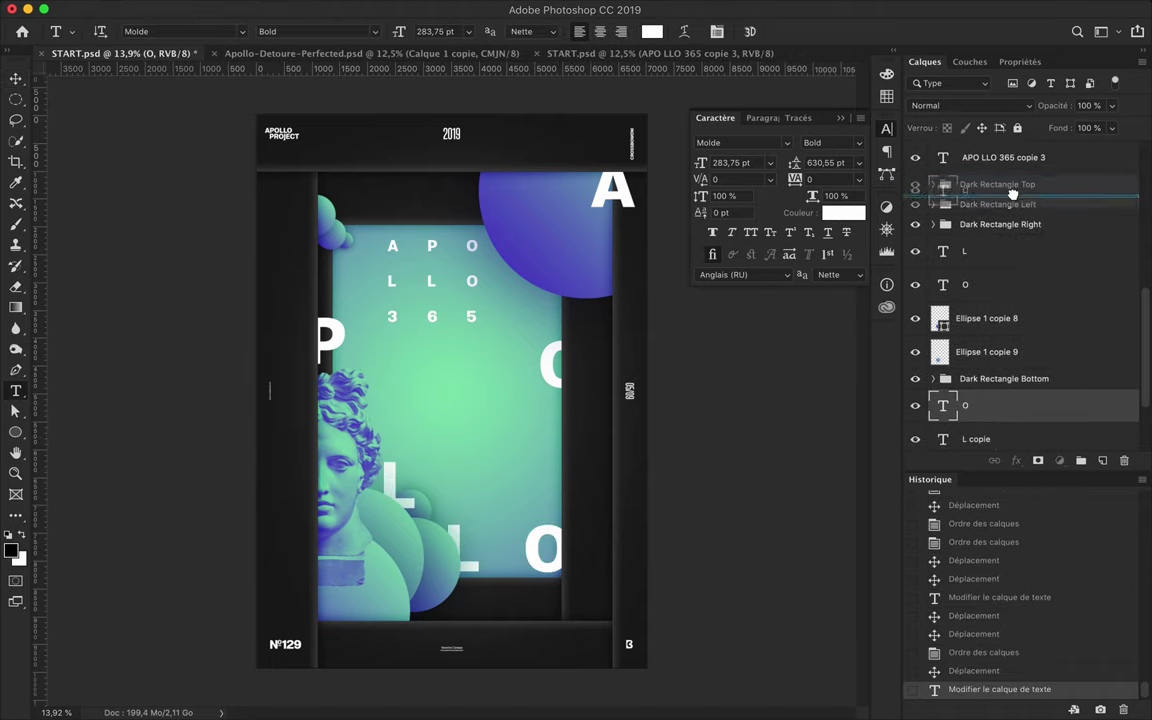
key(v)
drag(538, 560, 548, 608)
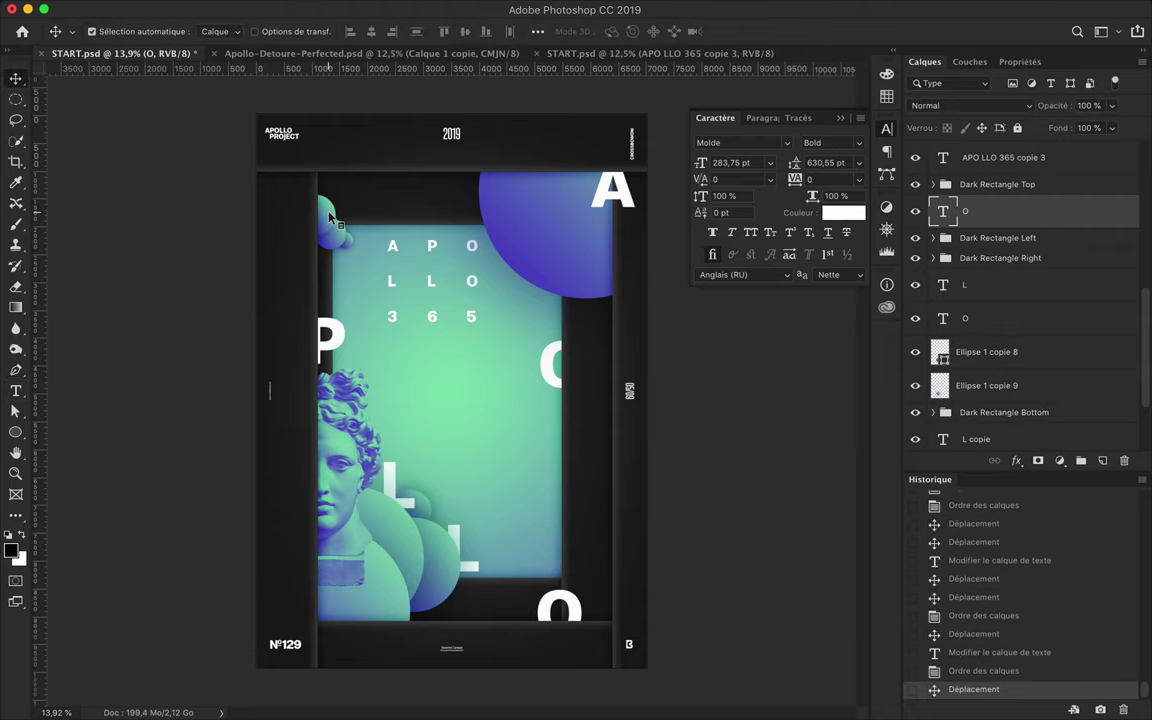
Enlarge the small circle at the top left
ctrl+click(586, 275)
key(ctrl+t)
drag(316, 175, 318, 118)
key(Return)
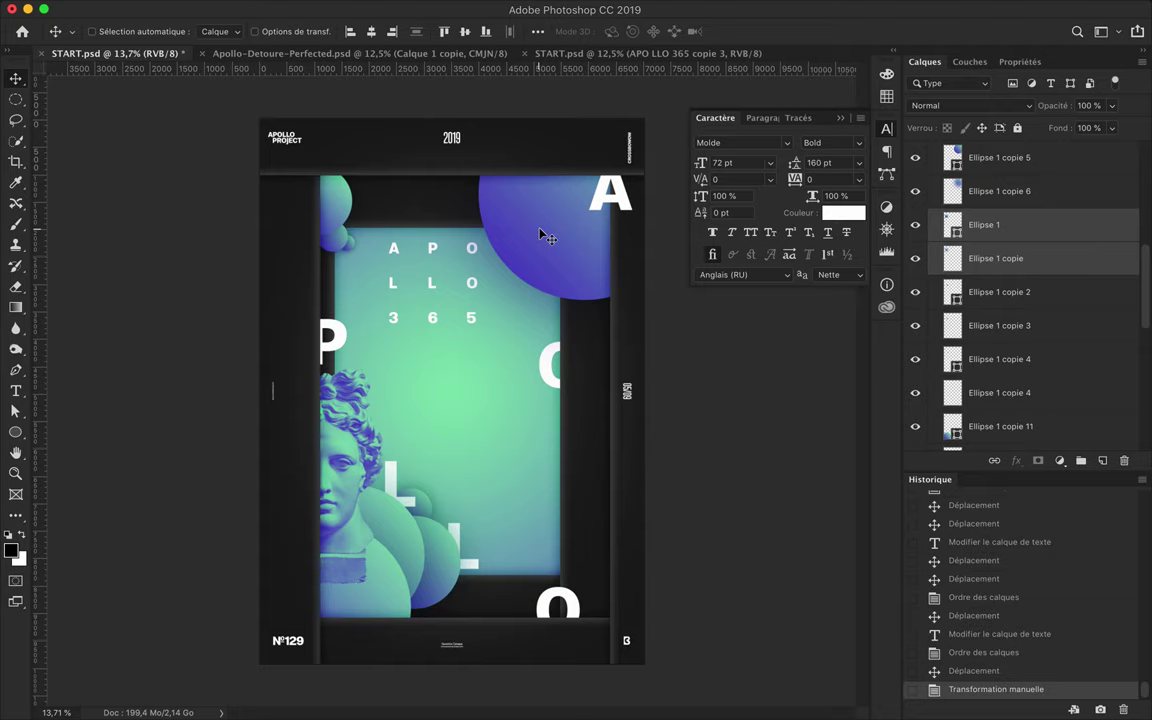
scroll(1000, 300, up, 5)
scroll(1000, 300, up, 3)
click(997, 177)
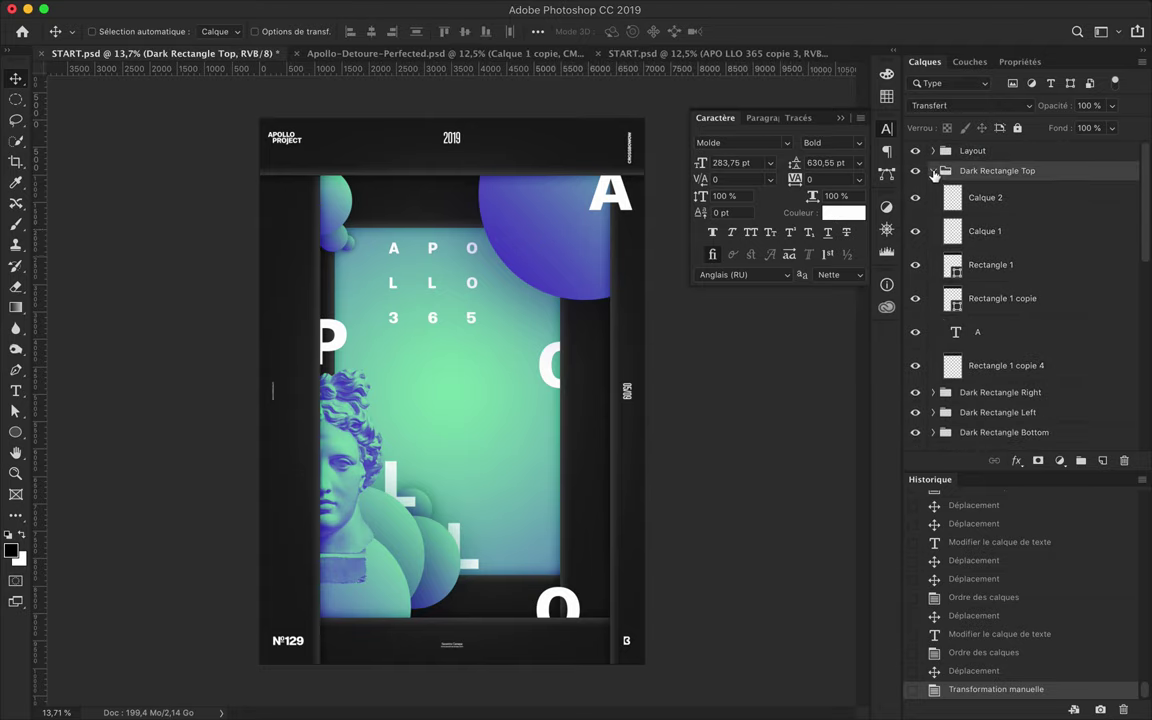
Switch the shape tool to rectangles, discarding an accidental thin ellipse
key(ctrl+shift+alt+n)
key(u)
click(188, 31)
click(130, 58)
drag(290, 335, 292, 340)
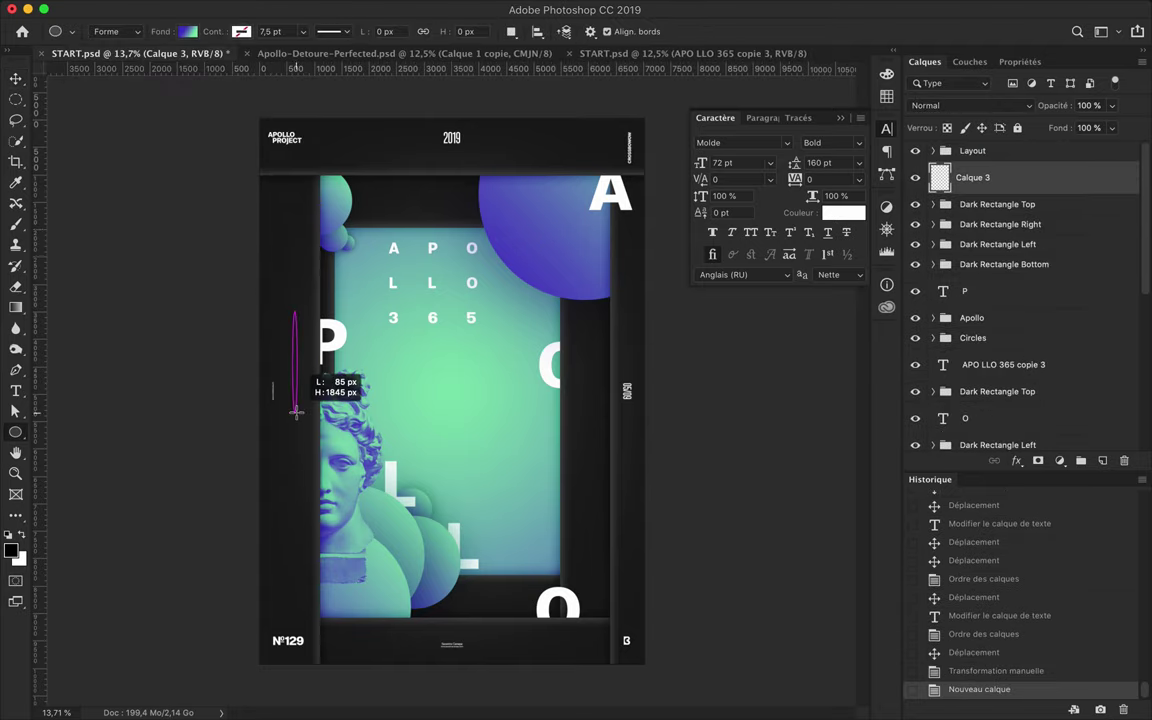
key(Delete)
right_click(15, 432)
click(55, 432)
Draw thin gradient bars at the upper left, right edge and bottom right
drag(291, 183, 297, 272)
drag(651, 527, 651, 527)
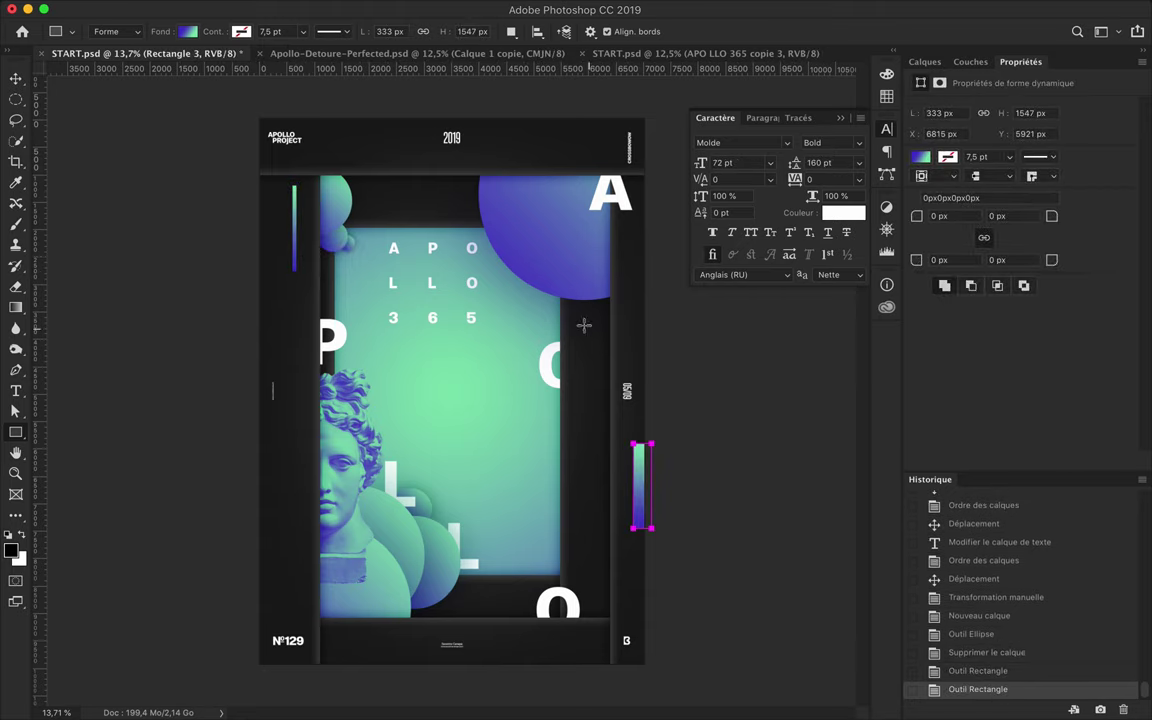
drag(578, 322, 584, 434)
drag(603, 638, 603, 640)
Tuck Rectangle 5 behind the dark frame and shorten the bottom-right bar
key(v)
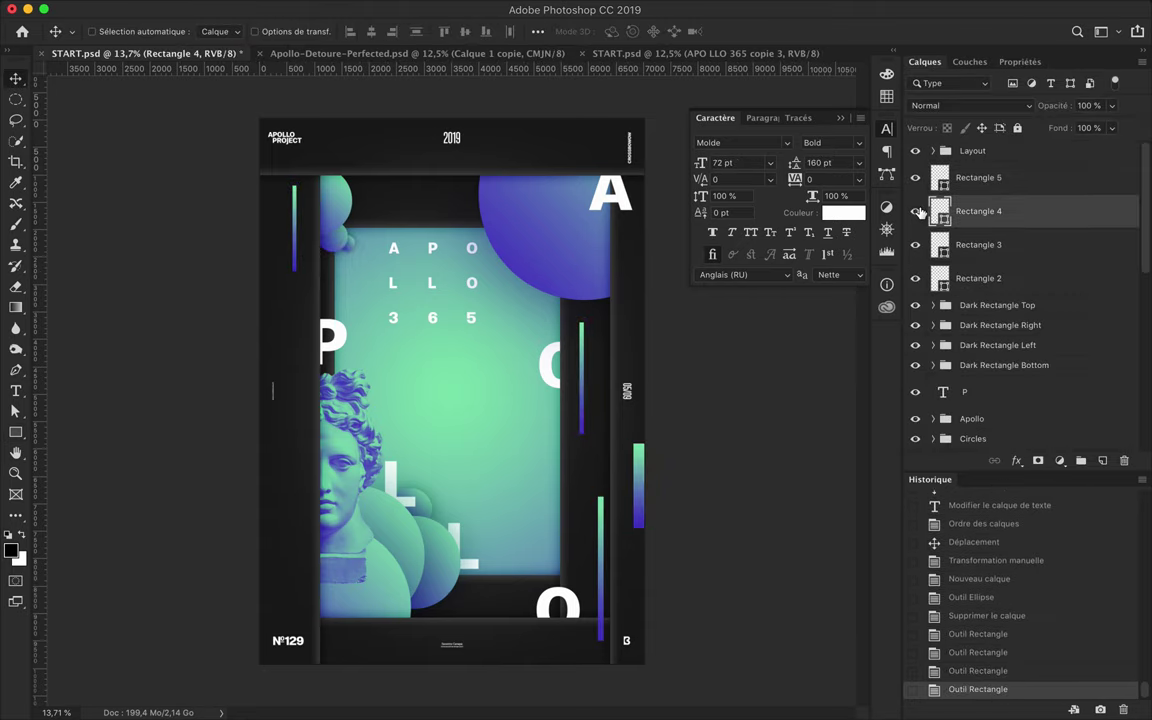
mouse_move(1008, 180)
mouse_down()
mouse_move(1005, 448)
mouse_move(977, 285)
mouse_move(985, 258)
mouse_up()
scroll(604, 519, up, 5)
key(ctrl+t)
drag(331, 373, 331, 490)
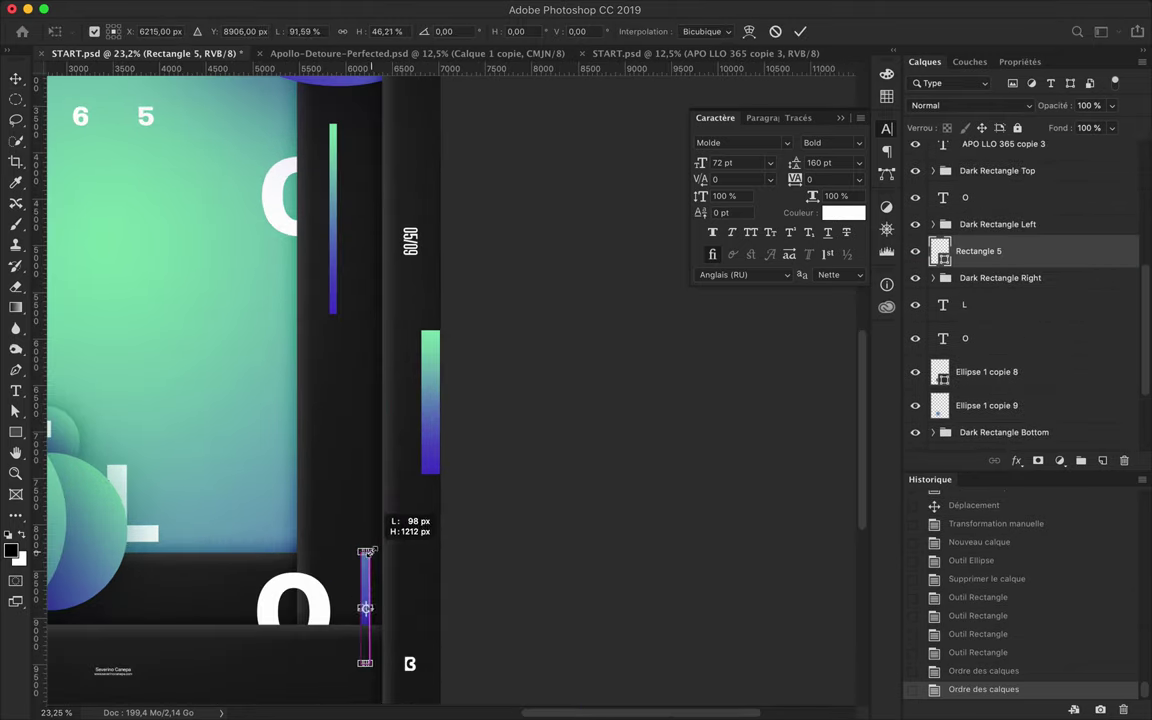
key(Return)
scroll(368, 412, up, 2)
scroll(368, 412, left, 2)
scroll(380, 360, down, 3)
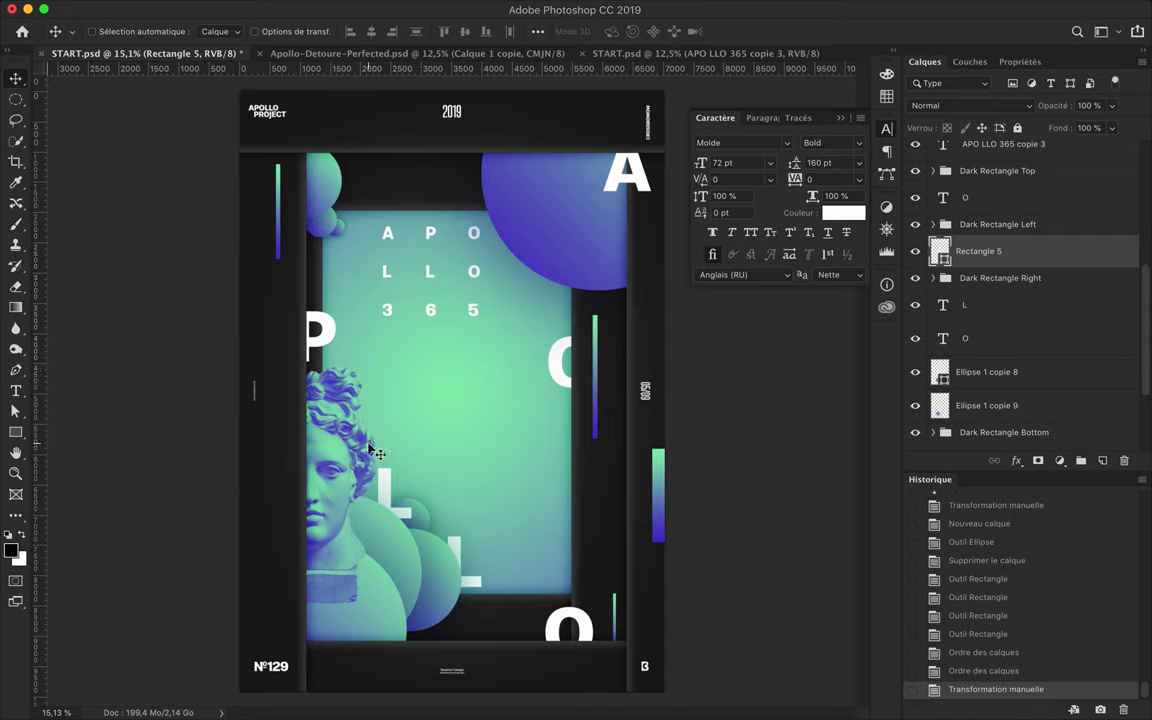
Draw another gradient bar and place copies at lower right, left edge and top
key(ctrl+shift+alt+n)
key(u)
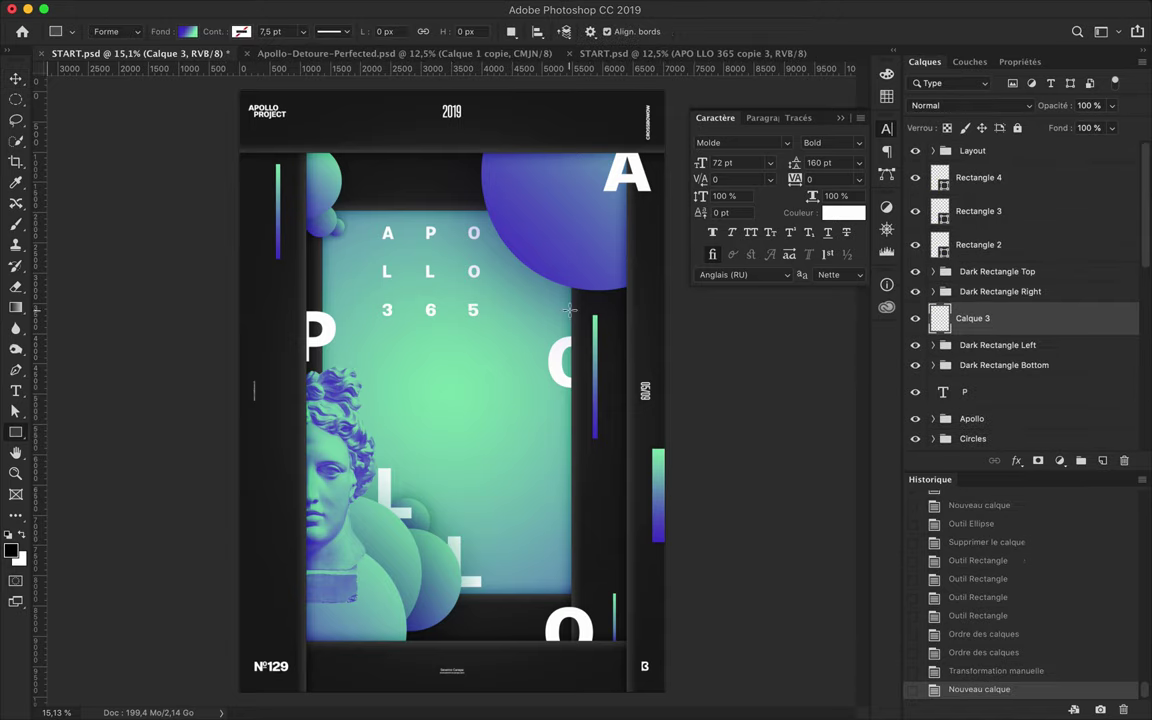
drag(355, 297, 355, 297)
key(v)
drag(493, 615, 499, 621)
drag(291, 535, 256, 591)
mouse_move(282, 217)
mouse_down()
mouse_move(380, 95)
mouse_move(410, 131)
mouse_up()
Shorten the top bar copy from its upper end
scroll(380, 95, down, 2)
scroll(398, 173, up, 2)
key(ctrl+t)
drag(344, 90, 344, 200)
key(Return)
scroll(466, 249, down, 1)
Set the rectangle fill to solid white and draw a thin line beside 2019
key(u)
click(187, 31)
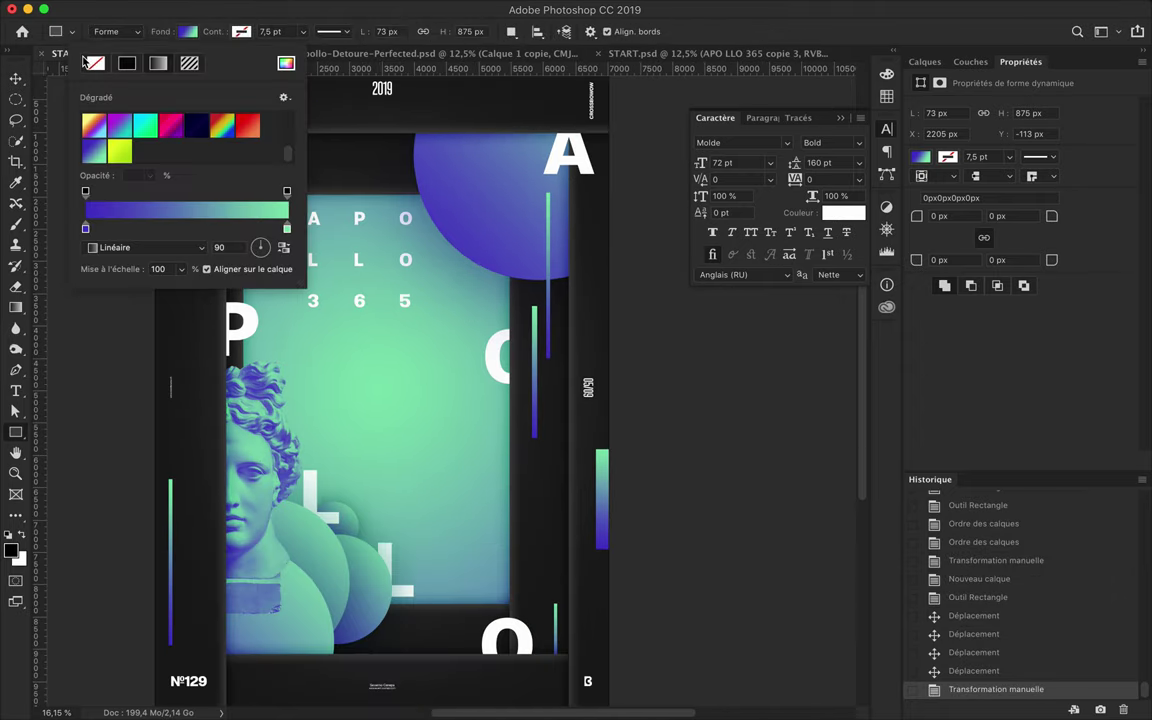
click(127, 63)
drag(449, 96, 531, 100)
key(v)
scroll(305, 197, up, 2)
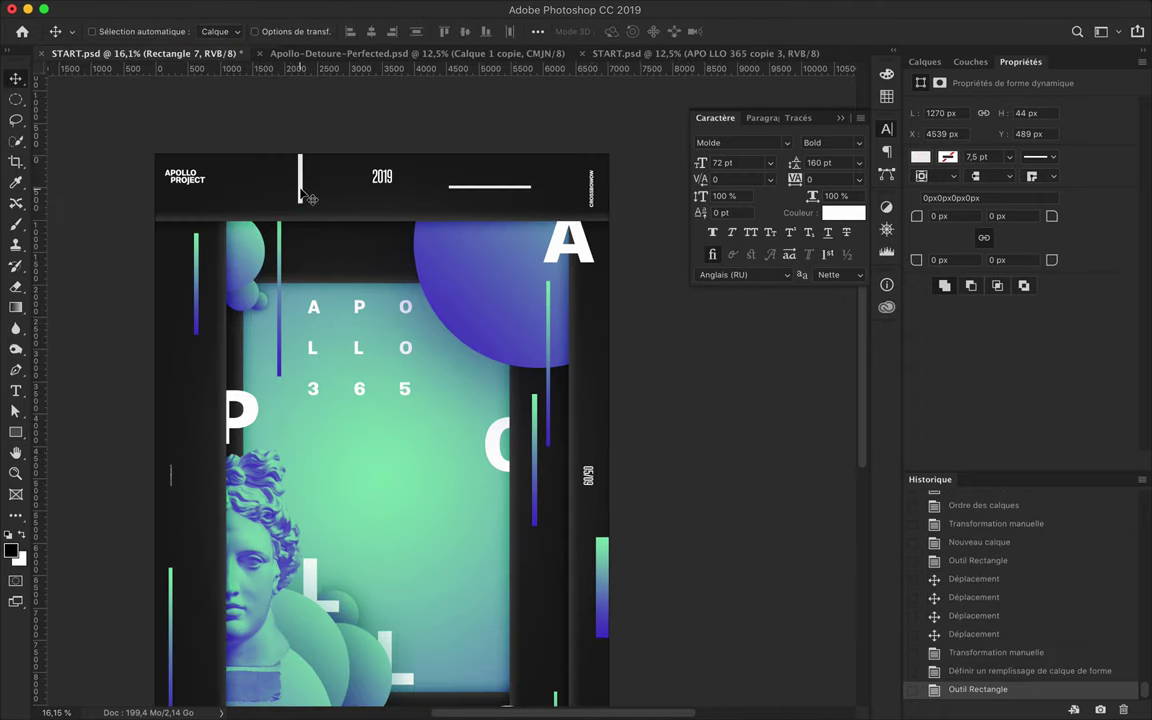
Copy a gradient bar into the top strip and white lines below 2019 and on the right
mouse_move(201, 259)
mouse_down()
mouse_move(317, 123)
mouse_move(312, 150)
mouse_up()
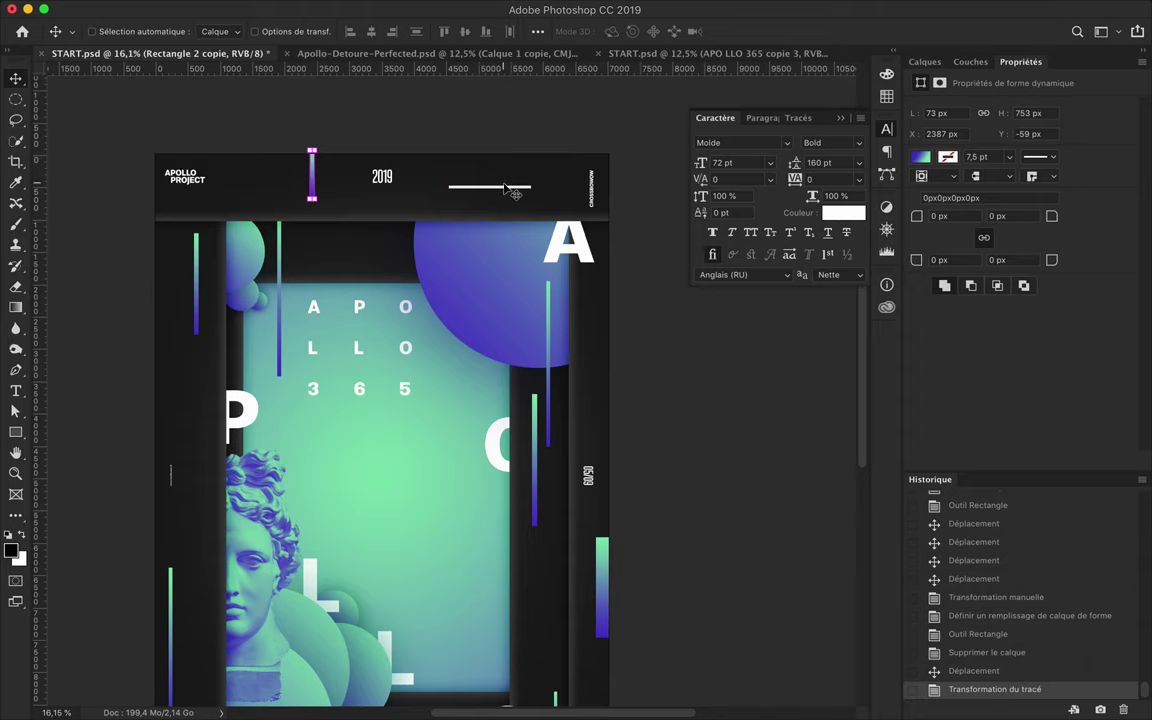
drag(434, 207, 425, 211)
drag(449, 371, 517, 496)
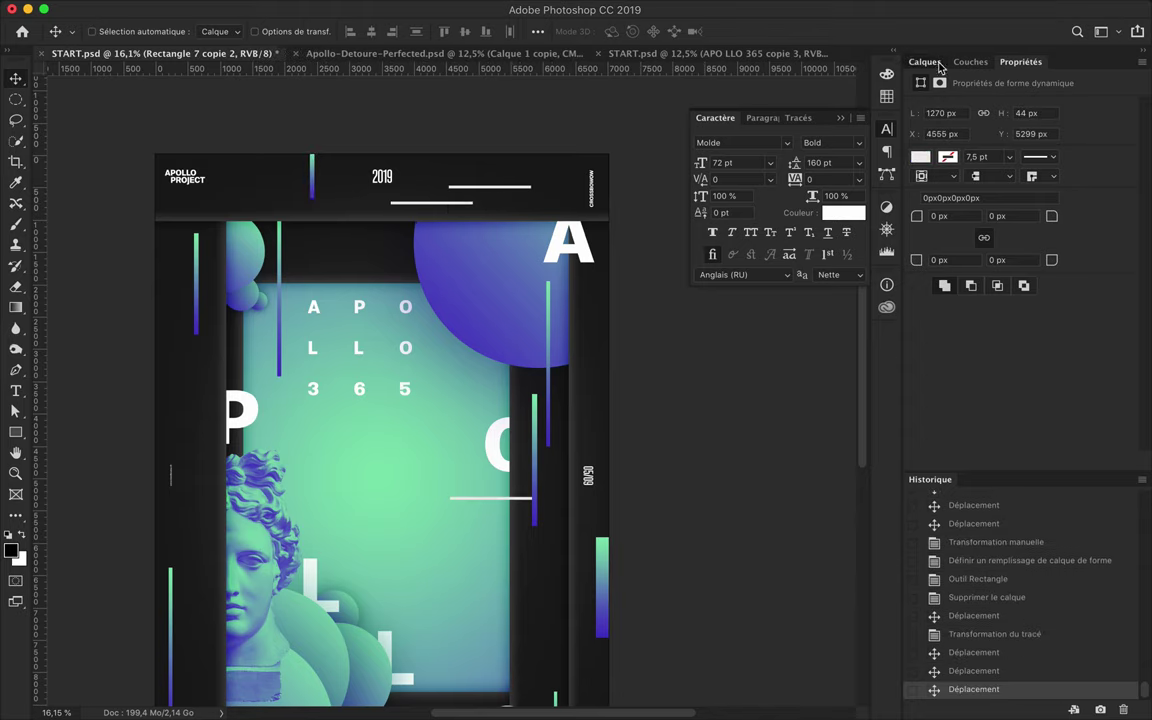
key(ctrl+bracketleft)
drag(530, 622, 530, 621)
mouse_move(500, 498)
mouse_down()
mouse_move(514, 485)
mouse_move(483, 524)
mouse_move(501, 534)
mouse_up()
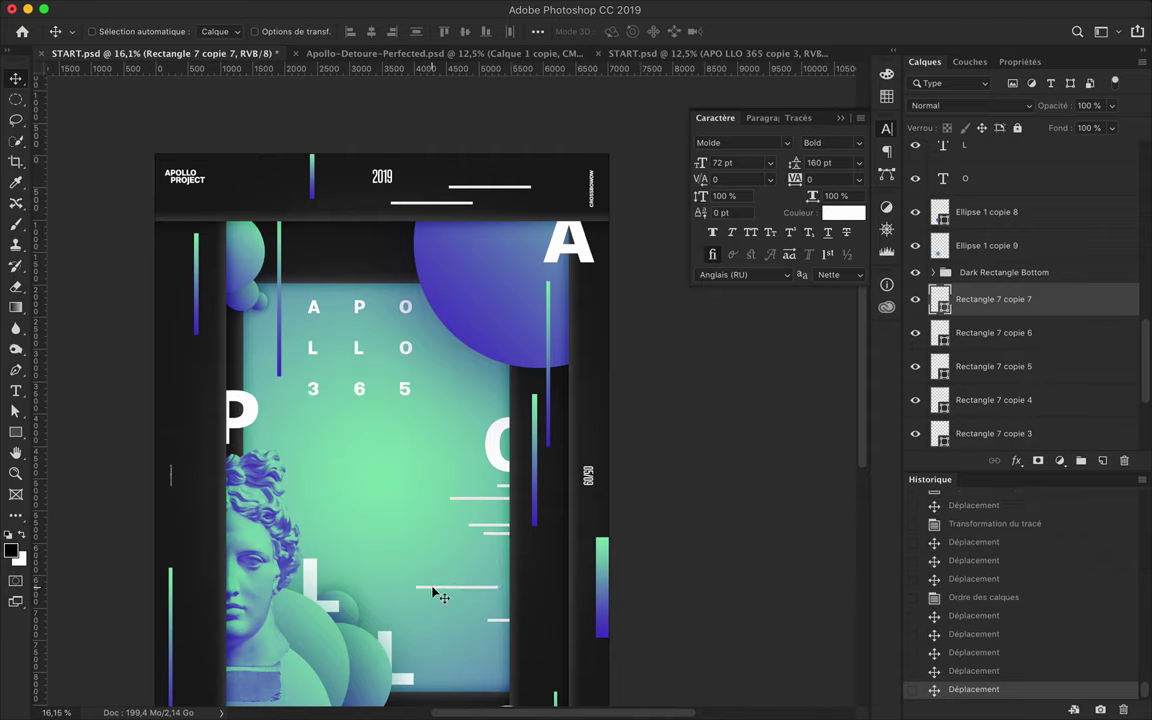
Scatter more white line copies toward the poster bottom, adjusting their order and size
scroll(475, 525, down, 3)
drag(282, 575, 400, 591)
drag(420, 657, 420, 660)
key(ctrl+shift+bracketright)
key(ctrl+t)
key(Return)
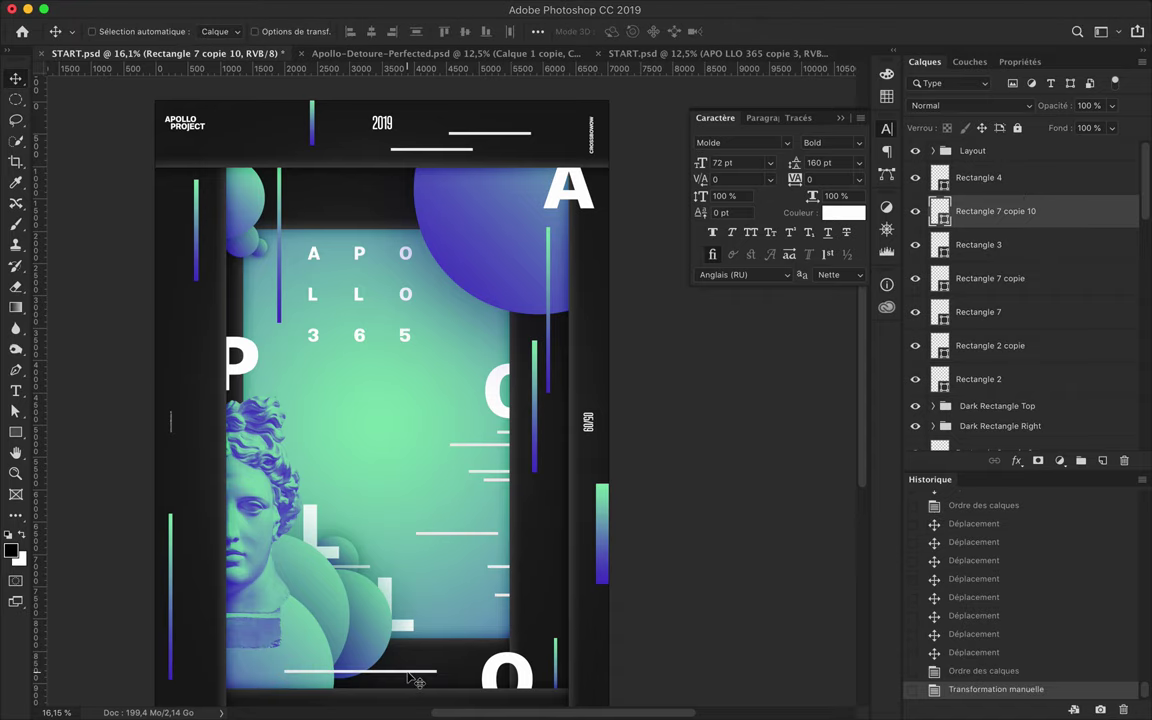
scroll(378, 670, down, 3)
drag(285, 610, 285, 608)
Tuck Rectangle 7 copie 11 under the frame and add a gradient bar copy near the top
drag(990, 160, 991, 312)
drag(281, 614, 281, 612)
scroll(368, 520, down, 2)
click(370, 241)
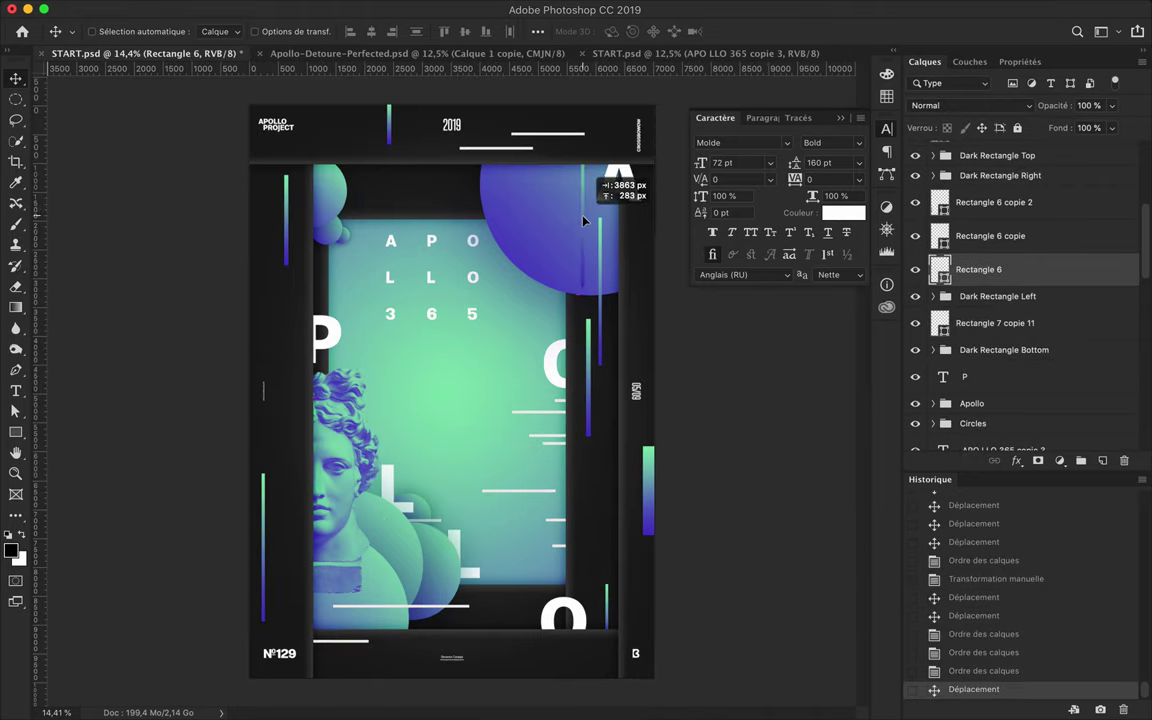
drag(575, 190, 662, 210)
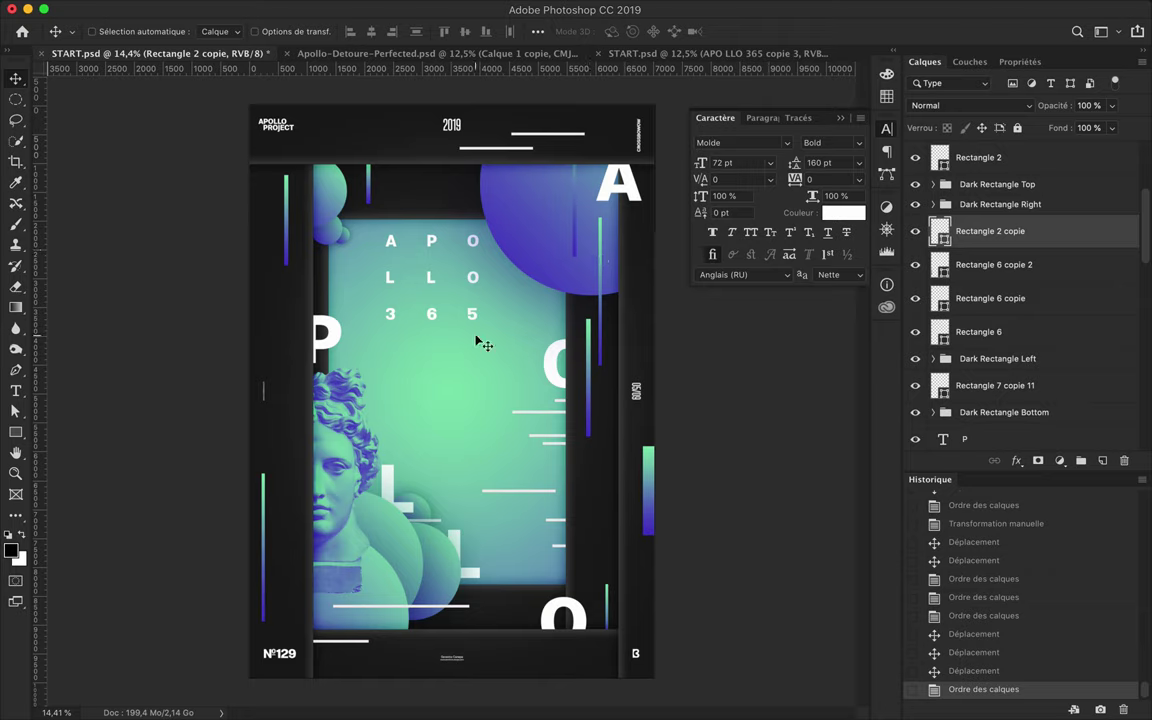
scroll(1075, 391, down, 3)
Move a gradient circle behind the right frame and shrink it to about half
drag(1075, 408, 1012, 264)
mouse_move(548, 262)
mouse_down()
mouse_move(459, 398)
mouse_move(537, 300)
mouse_move(564, 326)
mouse_up()
key(ctrl+t)
key(Return)
Resize the Rectangle 3 bar, then delete it
scroll(727, 519, up, 2)
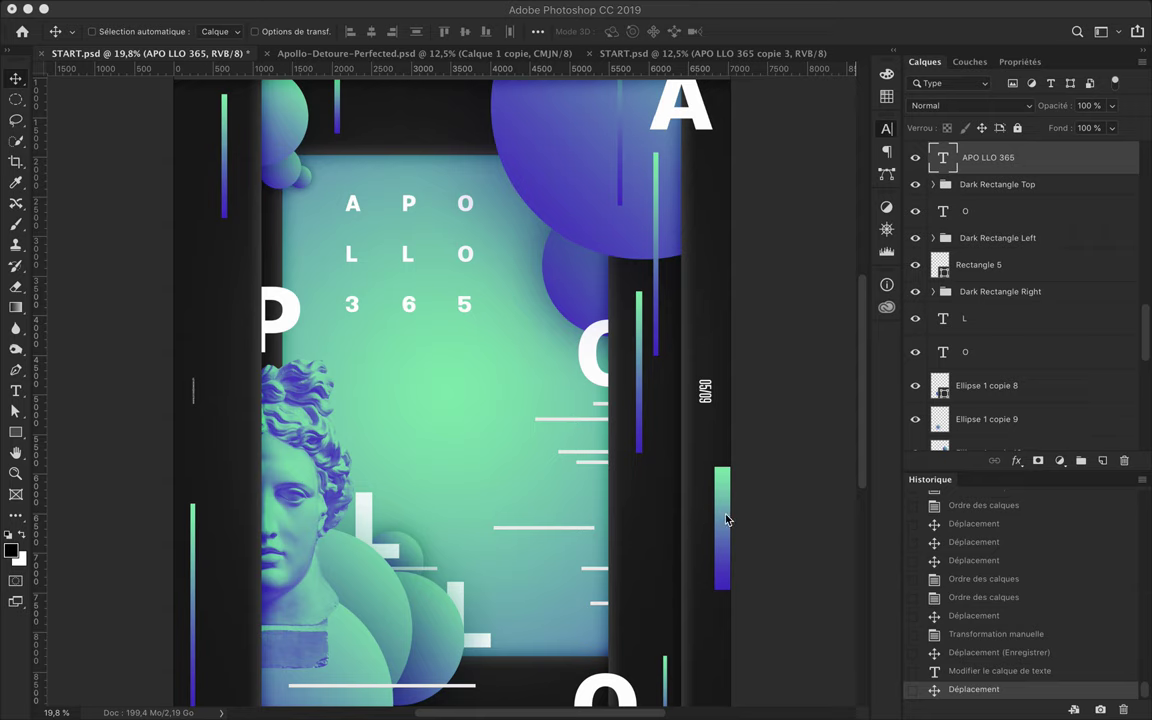
click(700, 500)
key(ctrl+t)
drag(700, 475, 698, 527)
key(Return)
scroll(698, 527, down, 2)
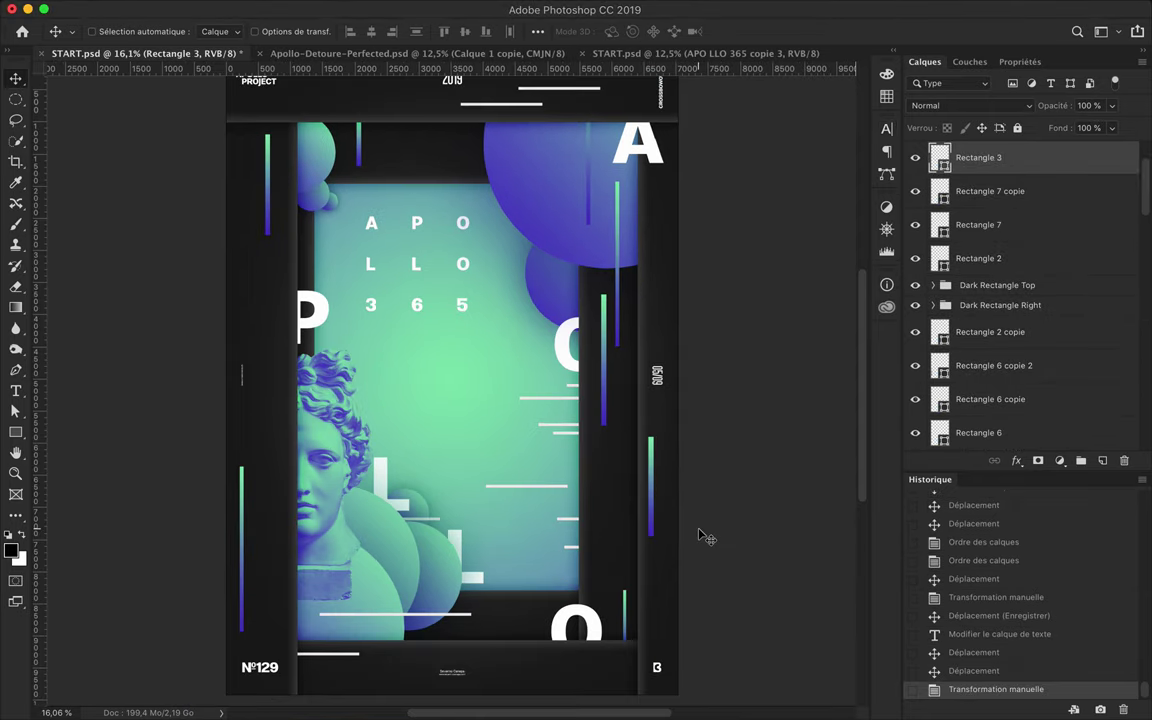
key(Delete)
Try a new gradient-filled circle, then delete it
key(u)
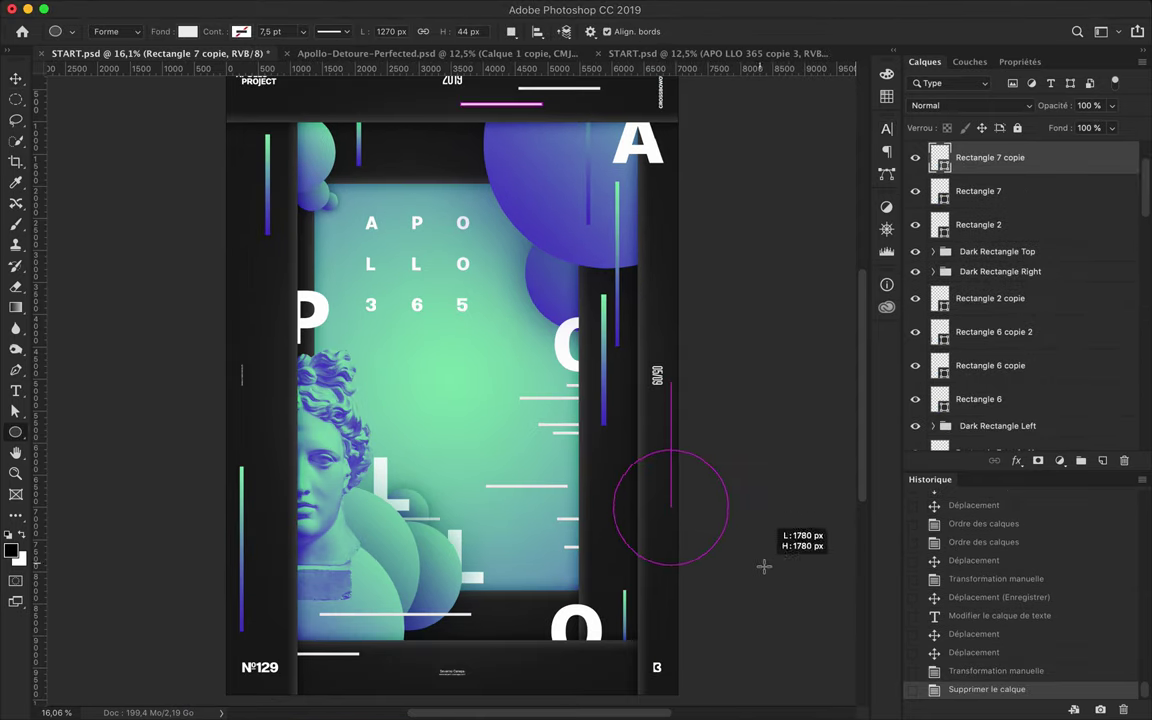
click(187, 31)
click(221, 92)
click(236, 121)
key(a)
key(Delete)
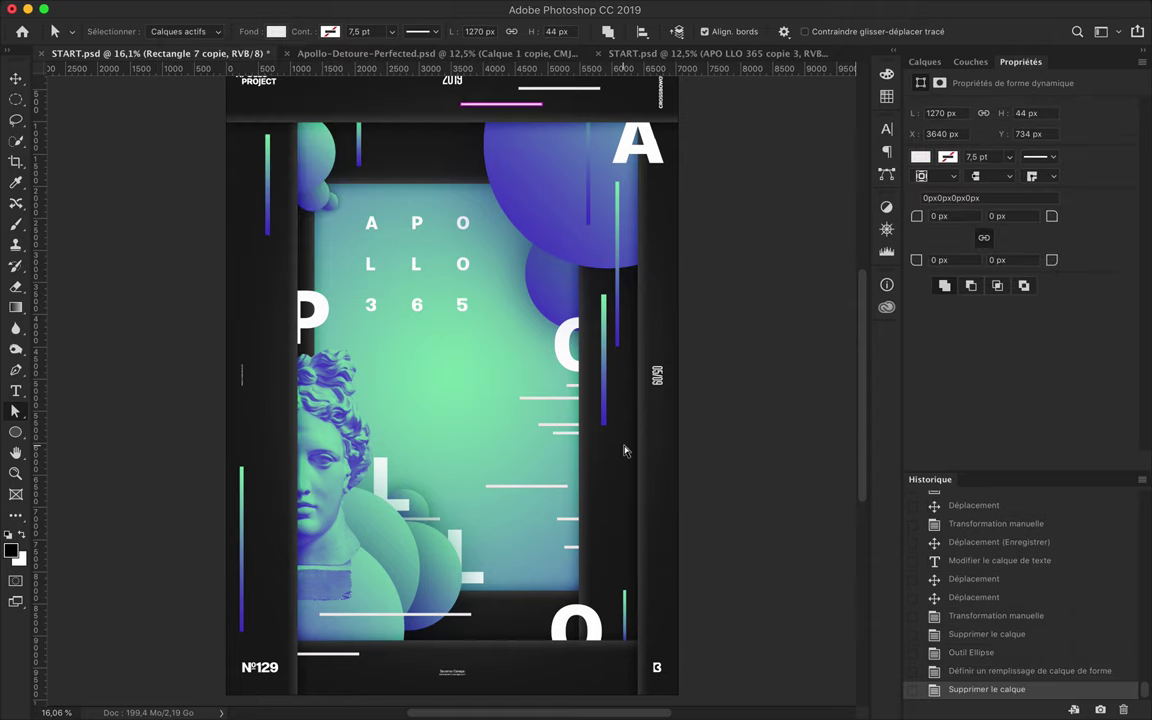
Select the circle layers and bring the circle copies to the top of the stack
key(v)
click(540, 226)
click(925, 62)
drag(990, 373, 977, 259)
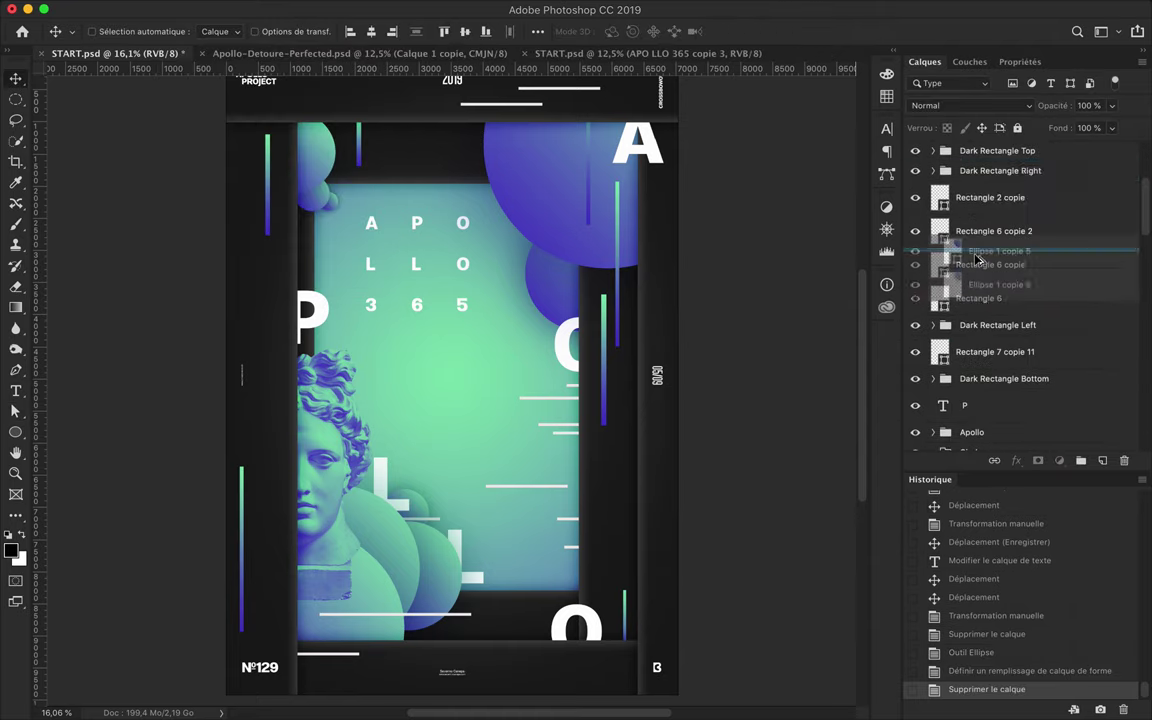
Place resized circle copies at the bottom right and bottom centre
drag(438, 129, 587, 518)
key(ctrl+t)
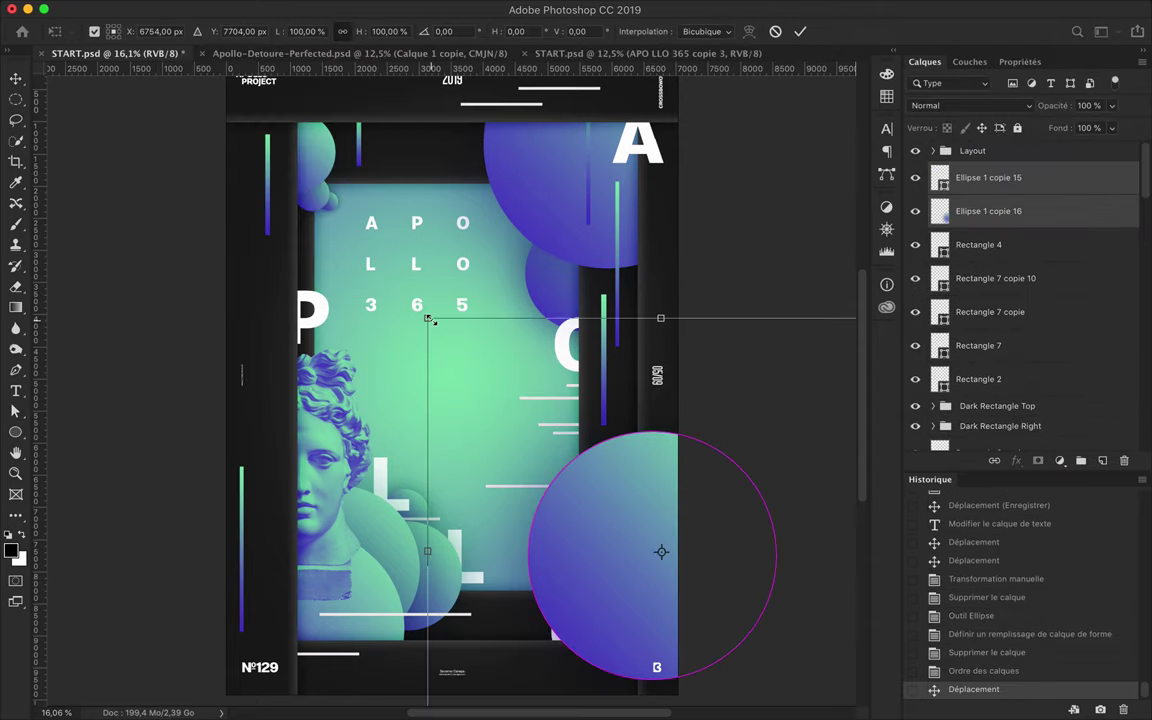
mouse_move(427, 319)
mouse_down()
mouse_move(587, 445)
mouse_move(634, 503)
mouse_move(533, 662)
mouse_move(515, 650)
mouse_up()
key(Return)
scroll(660, 525, down, 2)
key(ctrl+t)
drag(560, 600, 578, 585)
key(Return)
drag(528, 640, 546, 644)
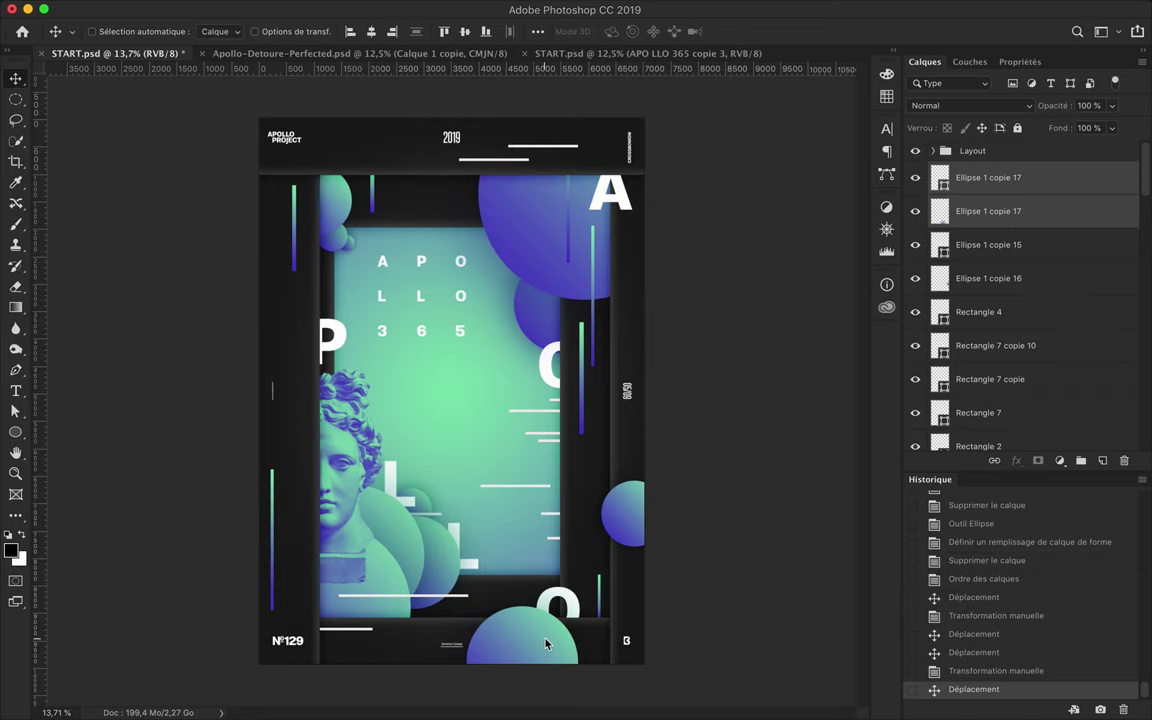
Move the thin left bar up and reorder Rectangle 6 copie 2 and Rectangle 2 above Background
ctrl+click(273, 540)
drag(310, 583, 290, 517)
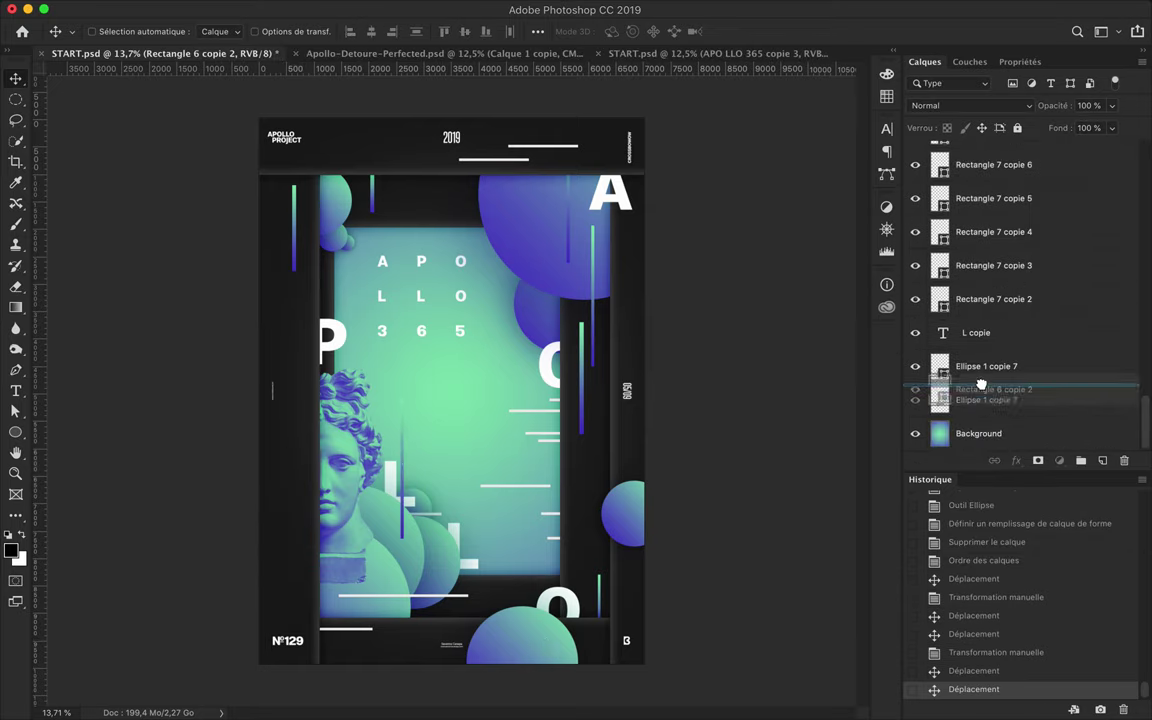
drag(995, 428, 1000, 350)
drag(408, 438, 315, 265)
drag(995, 164, 1031, 416)
Lower the top white lines below Dark Rectangle Left and reposition the Rectangle 7 lines
mouse_move(532, 148)
mouse_down()
mouse_move(535, 214)
mouse_move(538, 196)
mouse_up()
mouse_move(995, 157)
mouse_down()
mouse_move(1010, 345)
mouse_move(977, 240)
mouse_up()
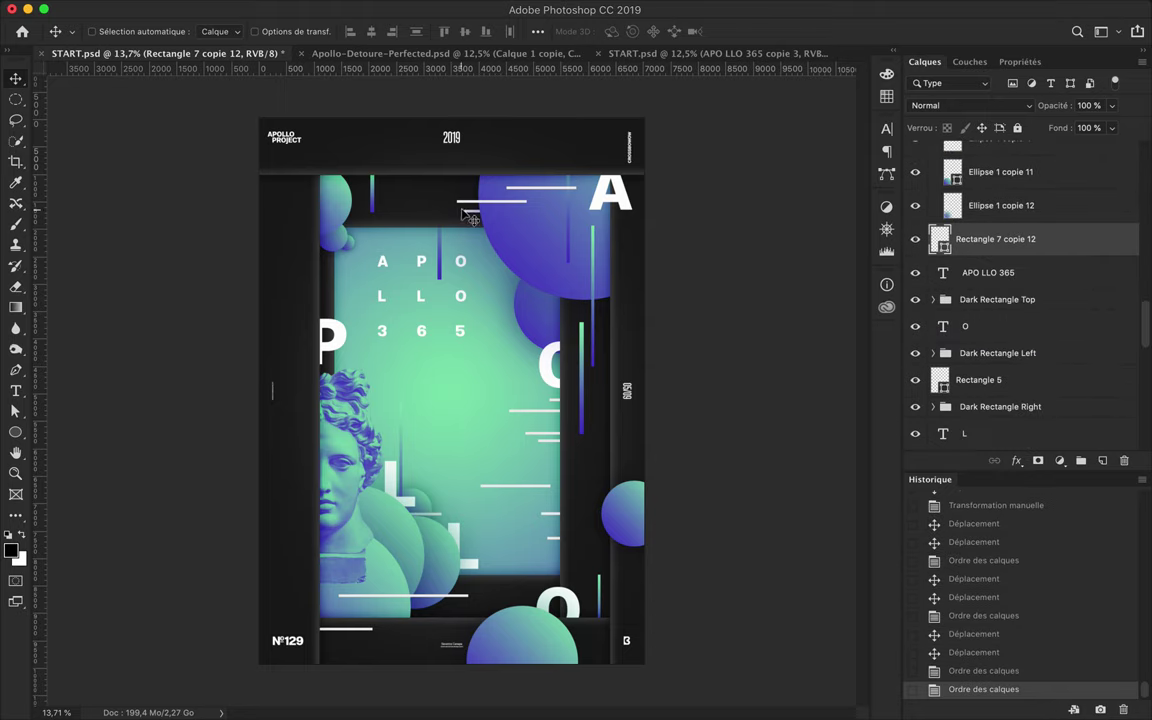
drag(423, 196, 458, 207)
scroll(458, 207, up, 3)
drag(514, 147, 435, 140)
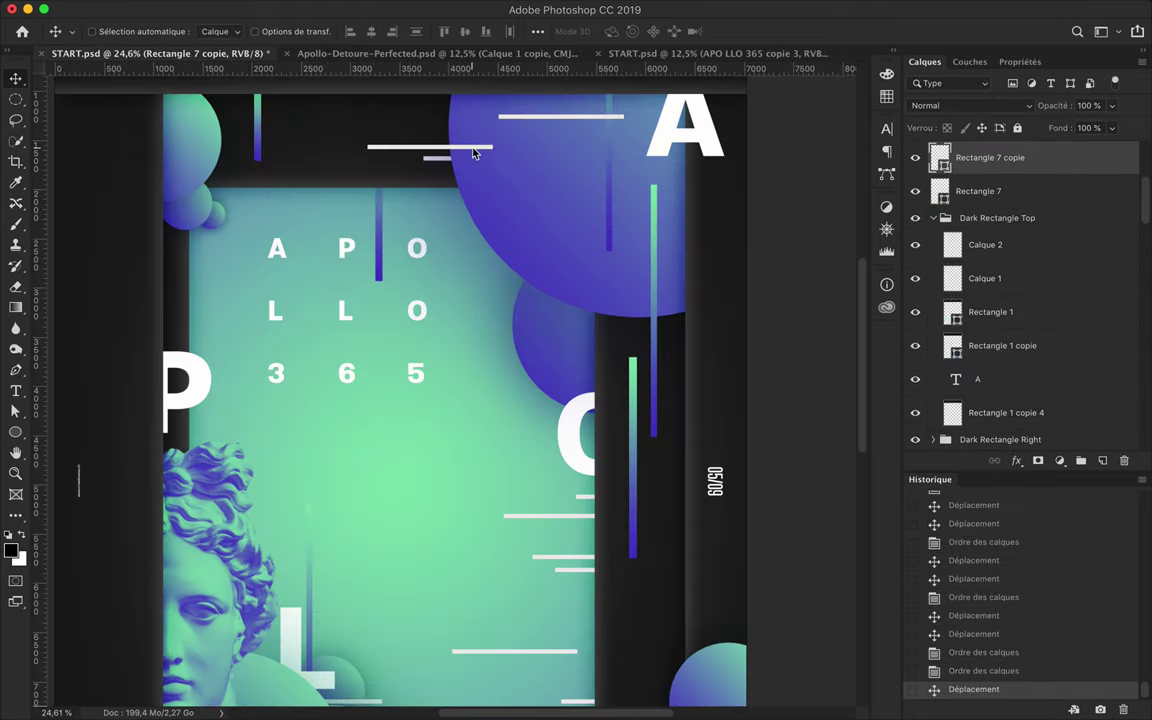
scroll(330, 310, down, 1)
scroll(330, 310, down, 2)
click(519, 170)
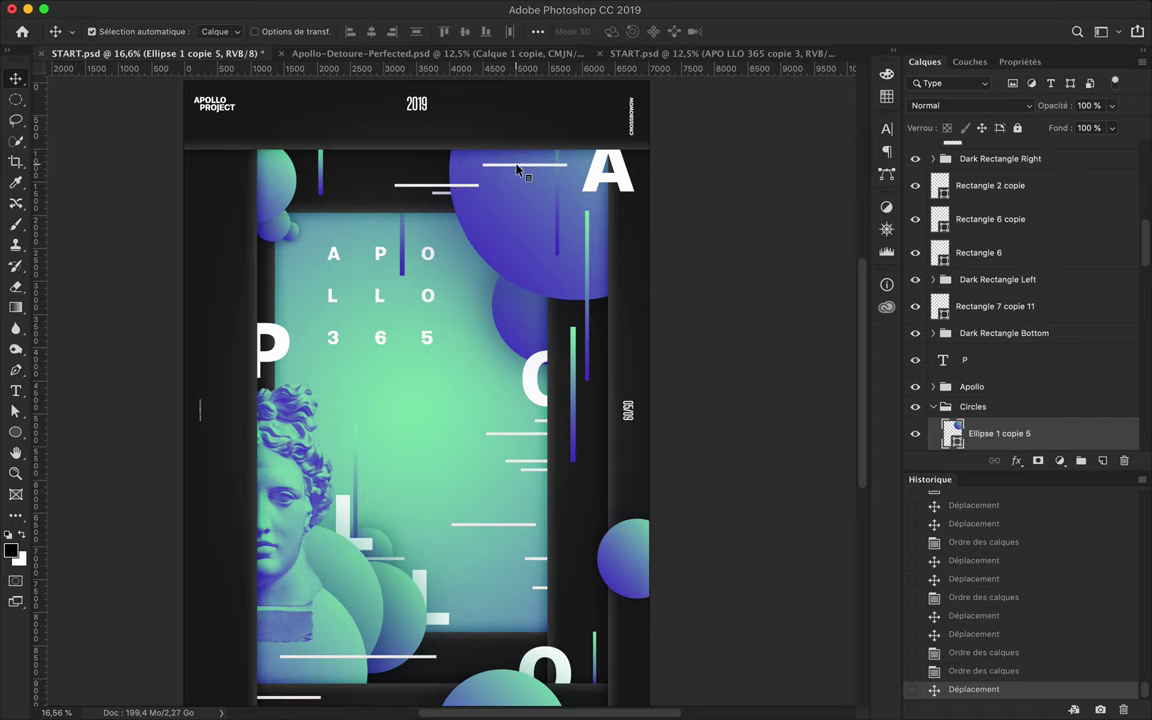
click(553, 173)
drag(491, 172, 490, 170)
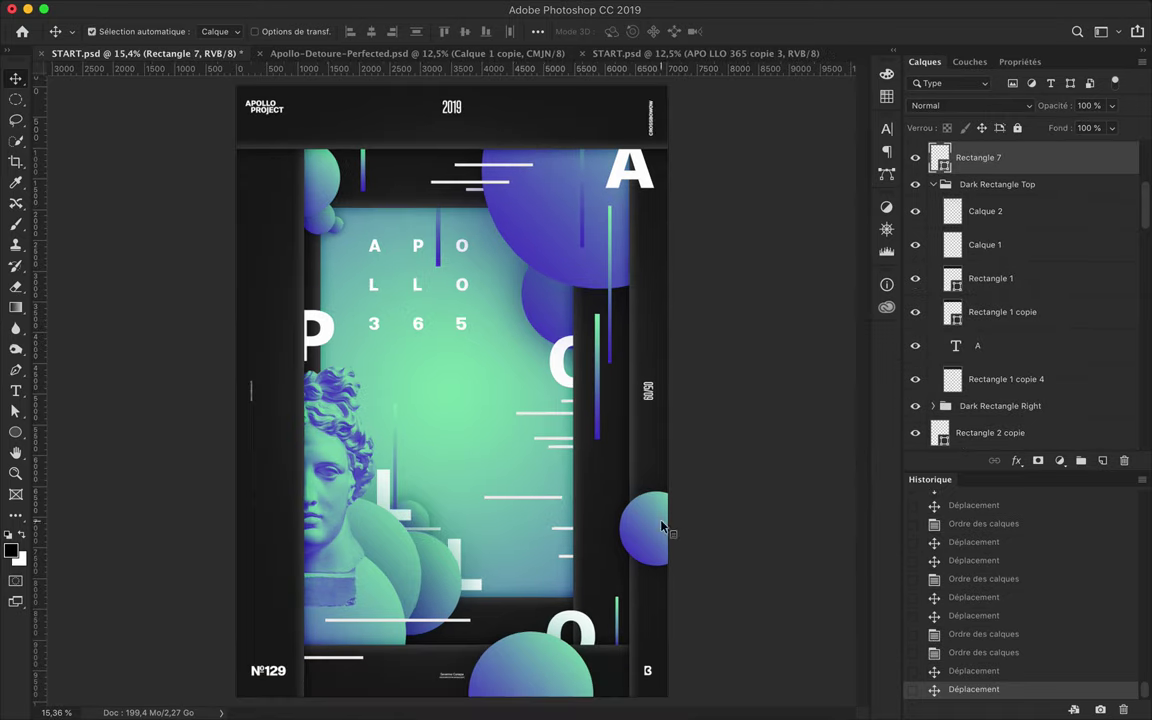
scroll(490, 170, down, 1)
Add a circle copy at the top left and a 131% enlarged one at the bottom left
mouse_move(315, 165)
mouse_down()
mouse_move(375, 145)
mouse_move(345, 118)
mouse_move(311, 148)
mouse_move(347, 153)
mouse_up()
key(ctrl+t)
key(Return)
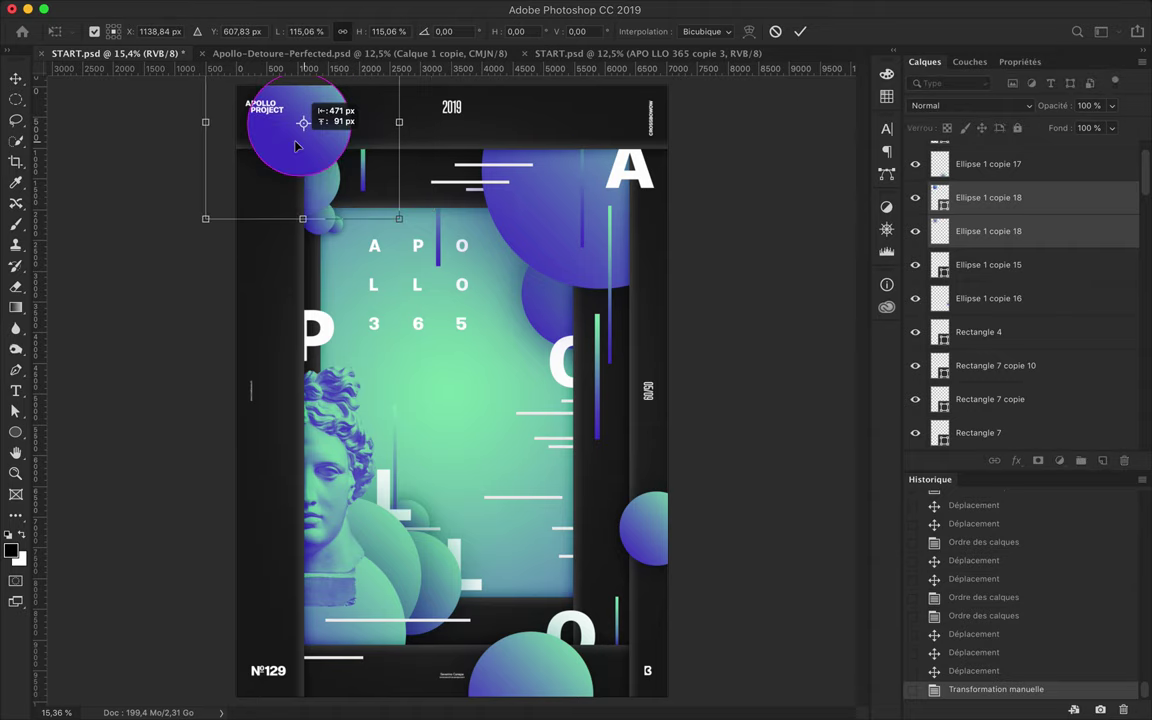
key(Return)
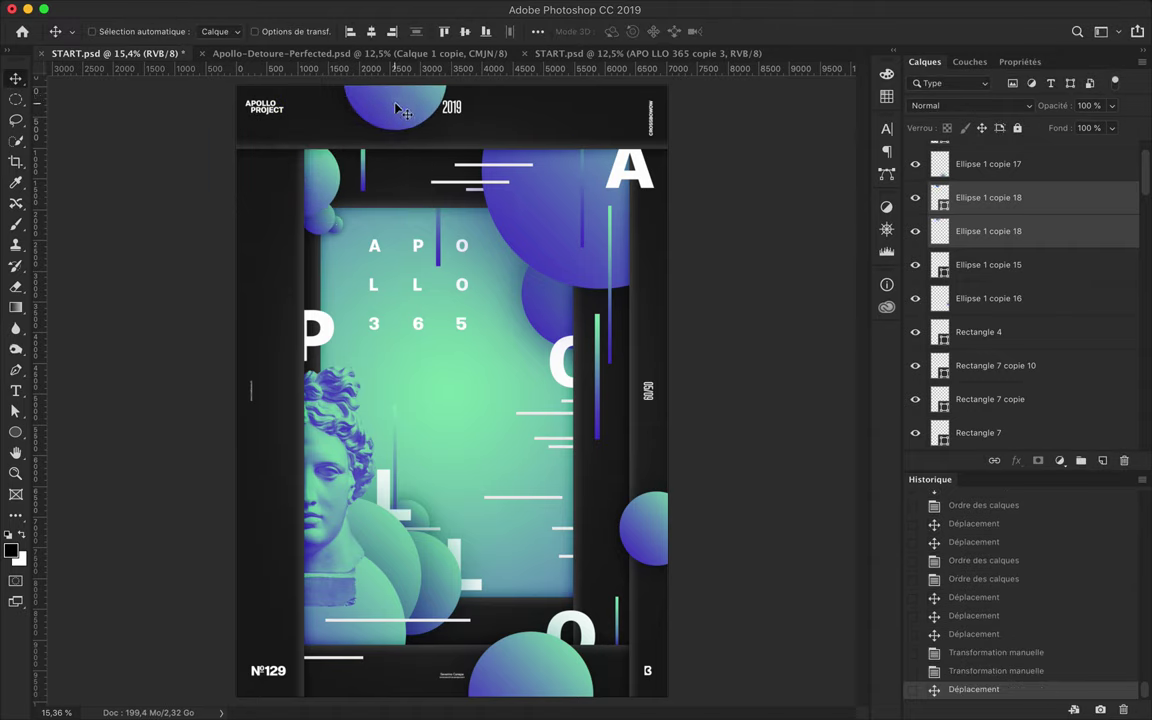
scroll(400, 110, down, 1)
drag(400, 128, 290, 575)
key(ctrl+t)
mouse_move(377, 466)
mouse_down()
mouse_move(413, 441)
mouse_move(318, 522)
mouse_up()
key(Return)
Add a white line copy over the circles and move Rectangle 7 copie 13 into the Circles group
ctrl+click(440, 603)
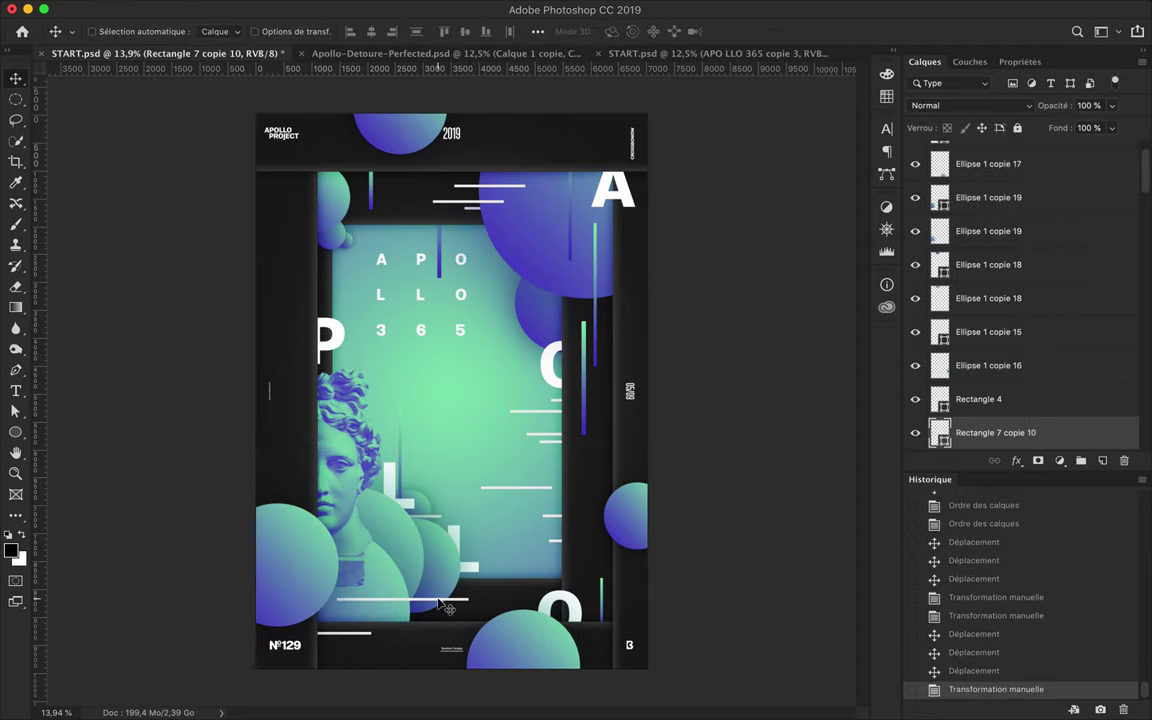
drag(440, 603, 449, 562)
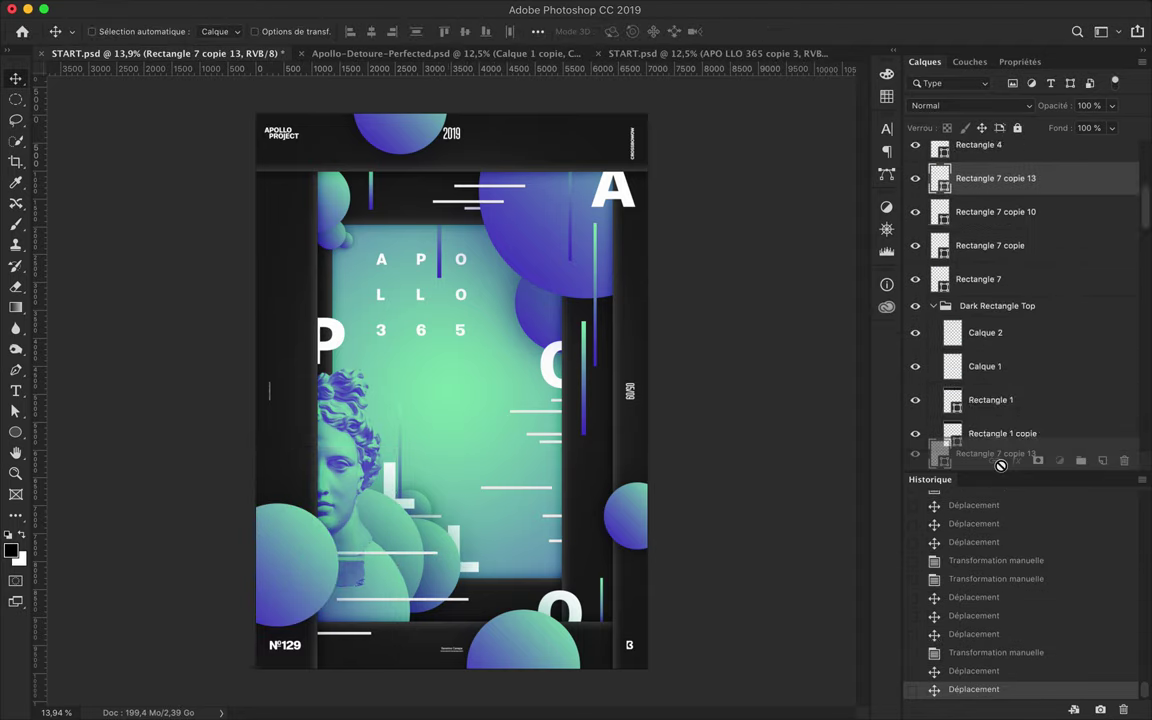
drag(995, 432, 990, 368)
drag(984, 455, 984, 205)
scroll(388, 486, up, 3)
mouse_move(388, 486)
mouse_down()
mouse_move(455, 595)
mouse_move(481, 600)
mouse_up()
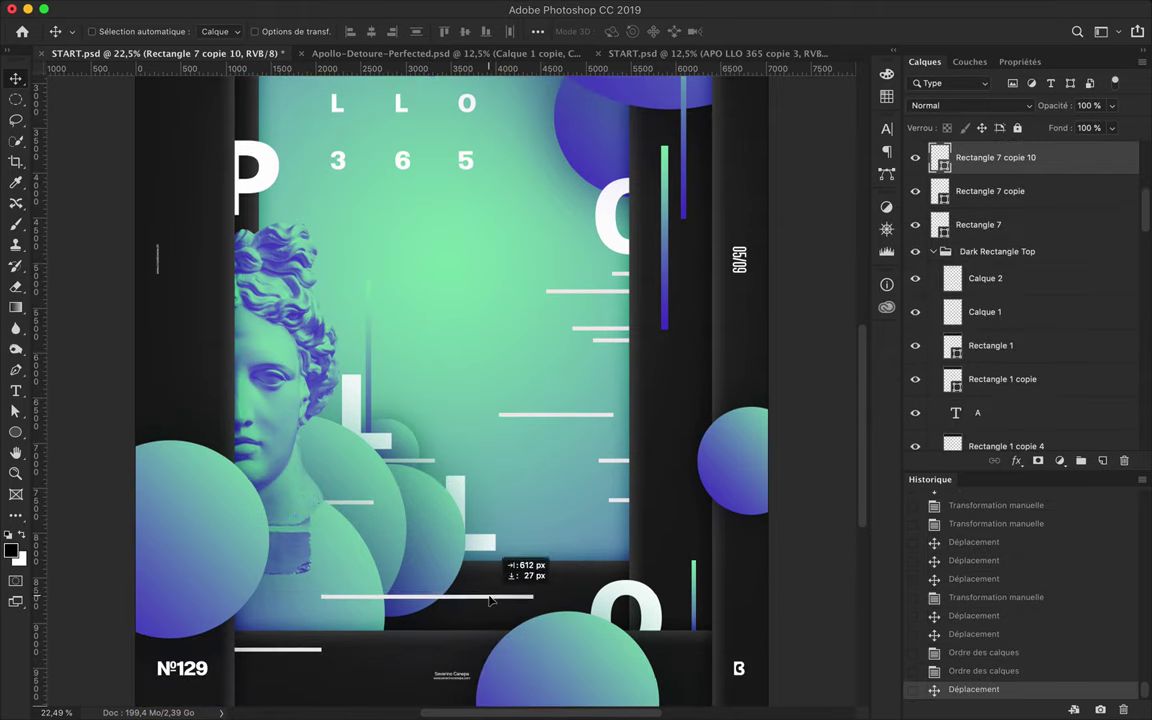
Resize the lengths of the first two vertical gradient bars
scroll(633, 388, down, 2)
scroll(633, 388, up, 3)
scroll(633, 388, up, 2)
key(ctrl+t)
scroll(633, 388, right, 5)
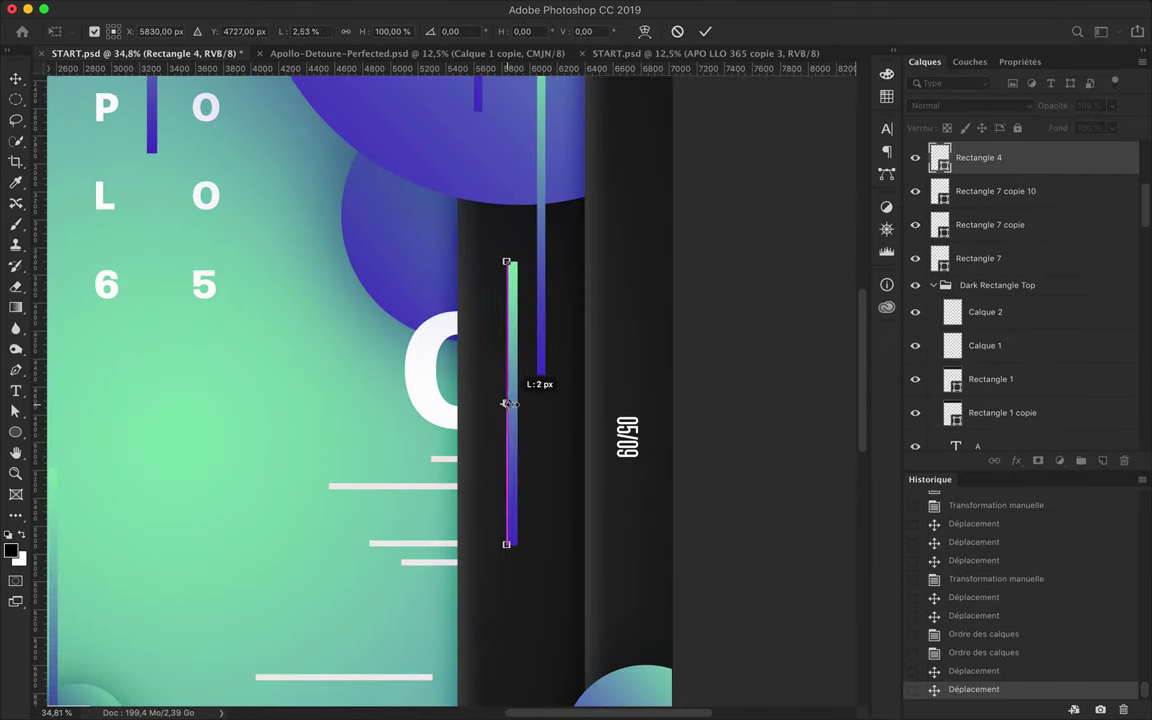
key(Return)
click(540, 330)
key(ctrl+t)
key(Return)
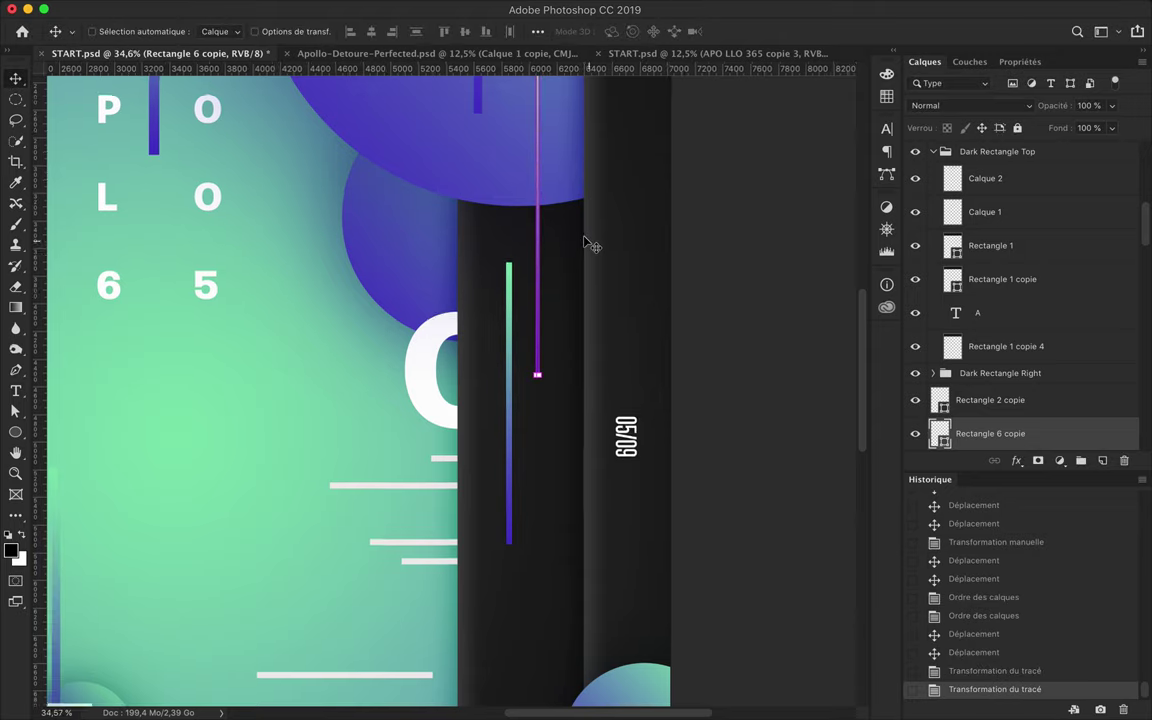
Resize the thin and long purple bars near the top of the poster
scroll(438, 160, up, 5)
click(386, 233)
key(ctrl+t)
key(Return)
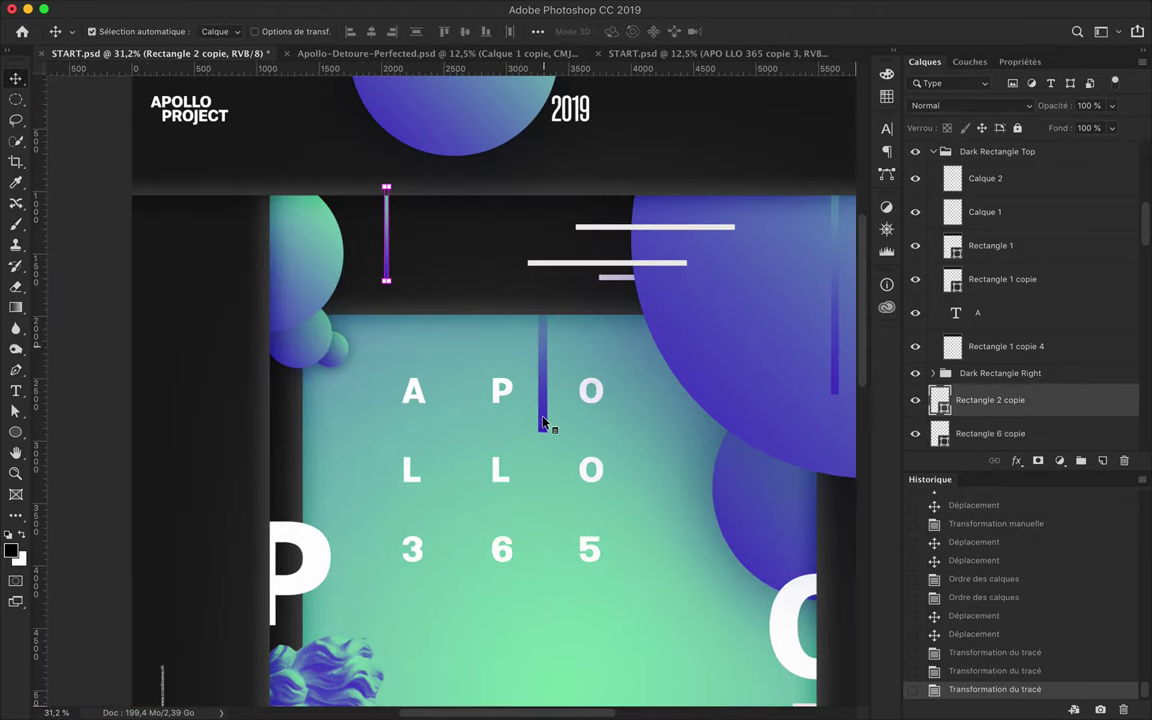
click(547, 427)
key(ctrl+t)
key(Return)
click(545, 375)
key(ctrl+t)
key(Return)
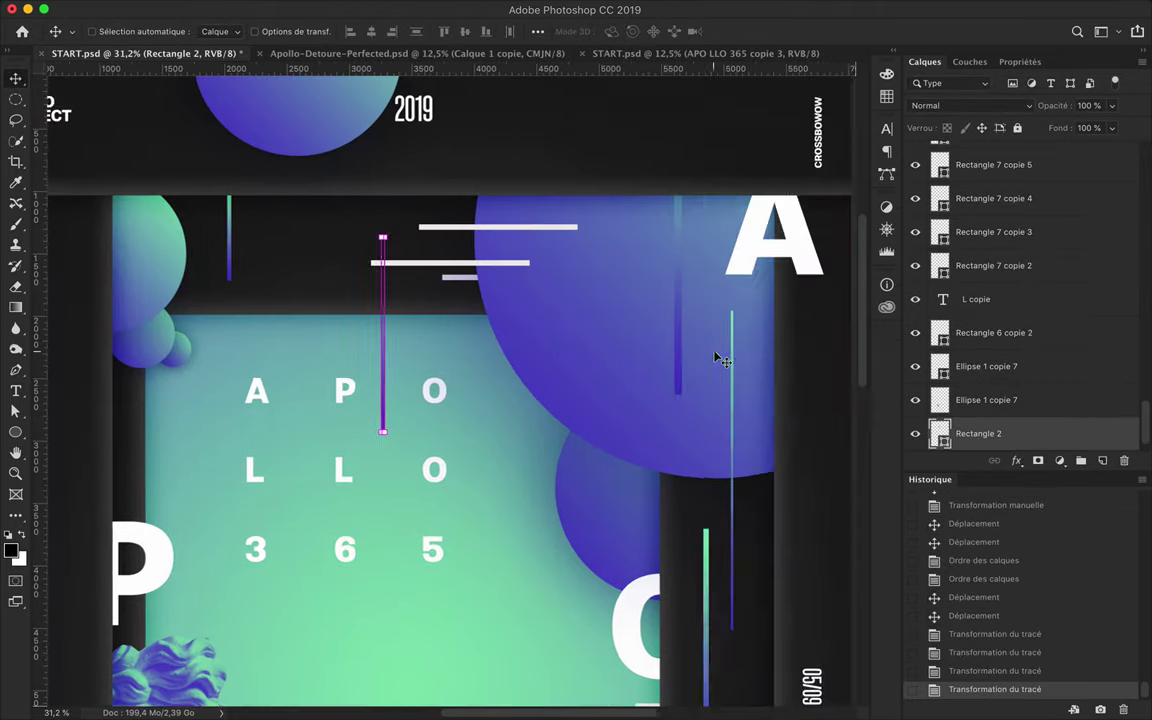
Reposition a poster element and a line, and move Rectangle 5 copie lower in the layers
scroll(715, 357, down, 5)
scroll(508, 481, down, 2)
scroll(508, 481, down, 1)
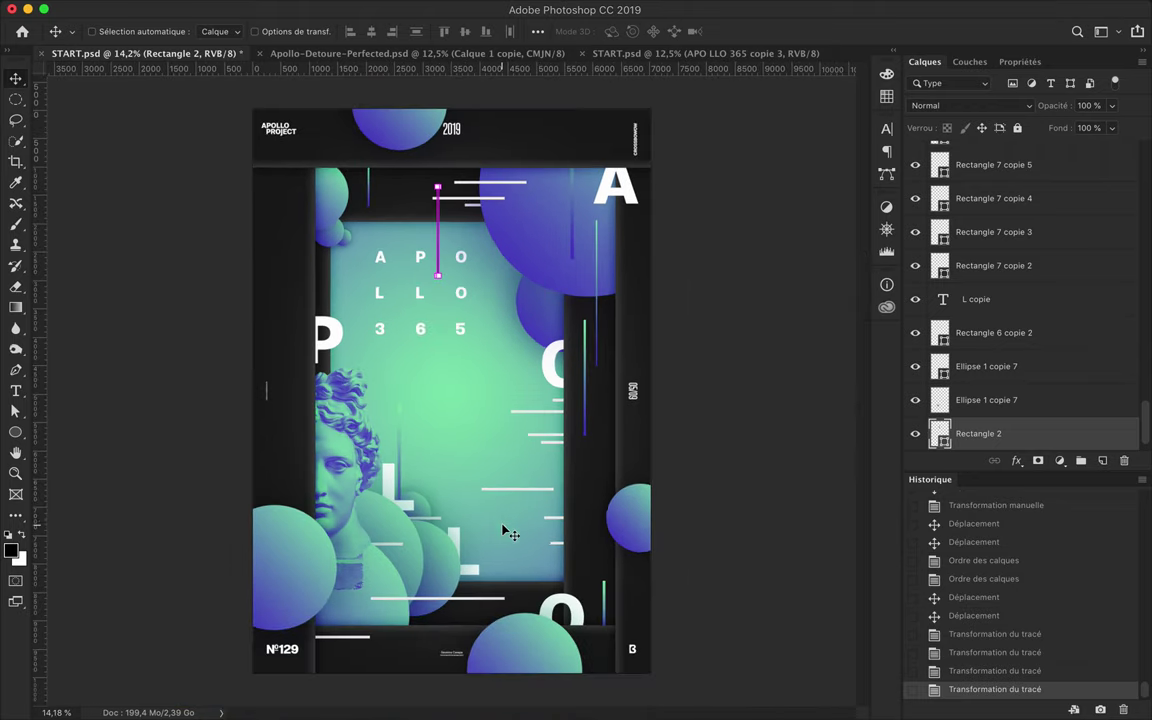
drag(606, 598, 385, 540)
mouse_move(990, 318)
mouse_down()
mouse_move(990, 210)
mouse_move(985, 334)
mouse_move(964, 200)
mouse_move(990, 270)
mouse_up()
mouse_move(350, 513)
mouse_down()
mouse_move(350, 575)
mouse_move(342, 548)
mouse_up()
Duplicate a gradient circle and shrink the copy to about half size
scroll(342, 548, up, 1)
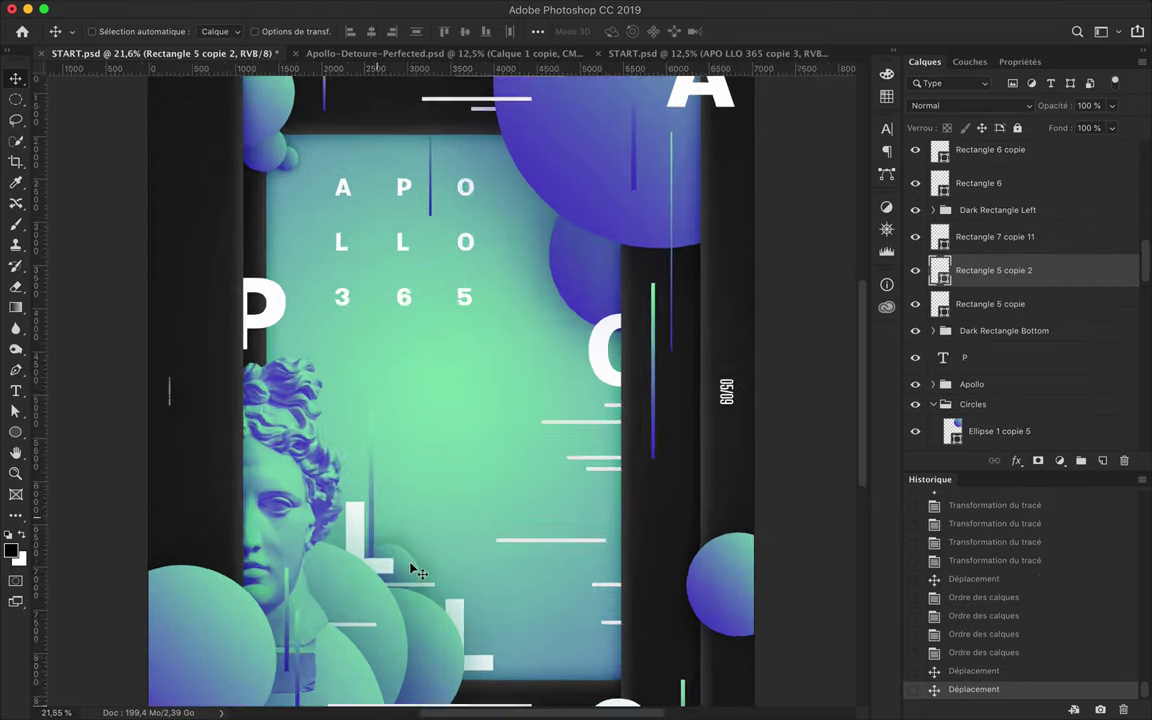
scroll(1027, 188, up, 5)
key(ctrl+j)
key(ctrl+t)
mouse_move(85, 410)
mouse_down()
mouse_move(280, 547)
mouse_move(260, 570)
mouse_up()
key(Return)
Shrink the circle copy further, scatter copies near the top and right, and delete a spare
scroll(280, 547, down, 1)
key(ctrl+t)
mouse_move(300, 625)
mouse_down()
mouse_move(250, 608)
mouse_move(288, 610)
mouse_up()
key(Return)
drag(381, 596, 555, 107)
mouse_move(616, 438)
mouse_down()
mouse_move(603, 497)
mouse_move(453, 680)
mouse_up()
key(Delete)
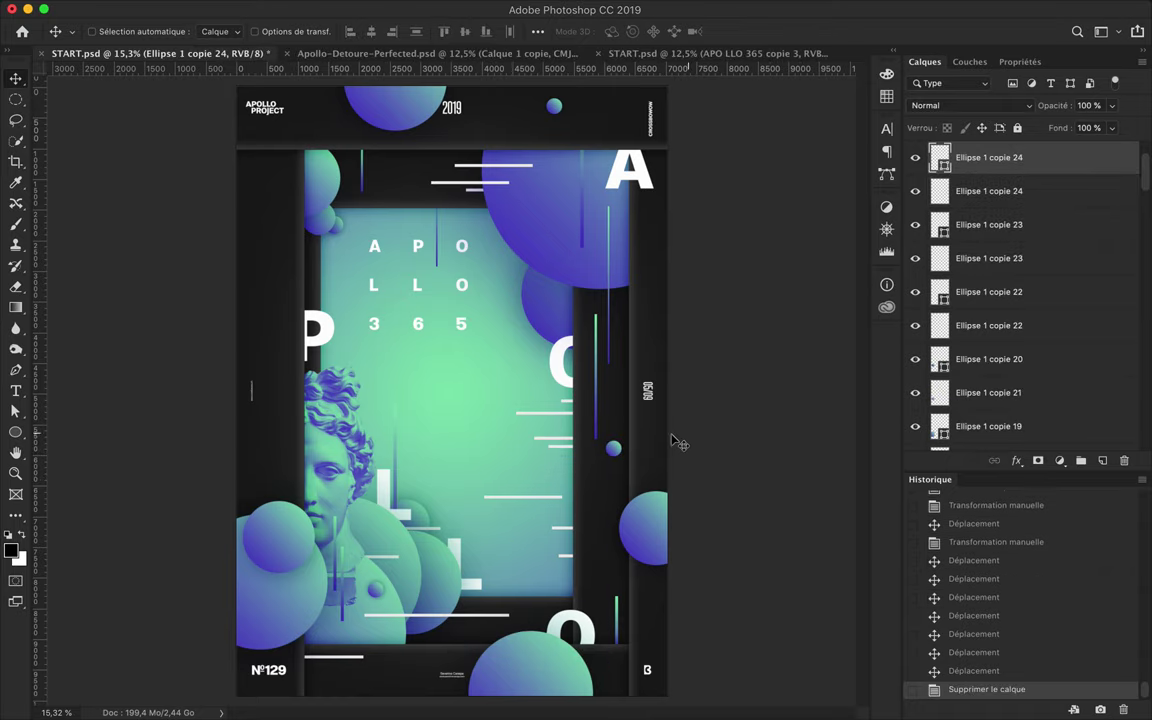
Move the Ellipse 1 layers to the top of the stack and enlarge the top-left circle
click(617, 413)
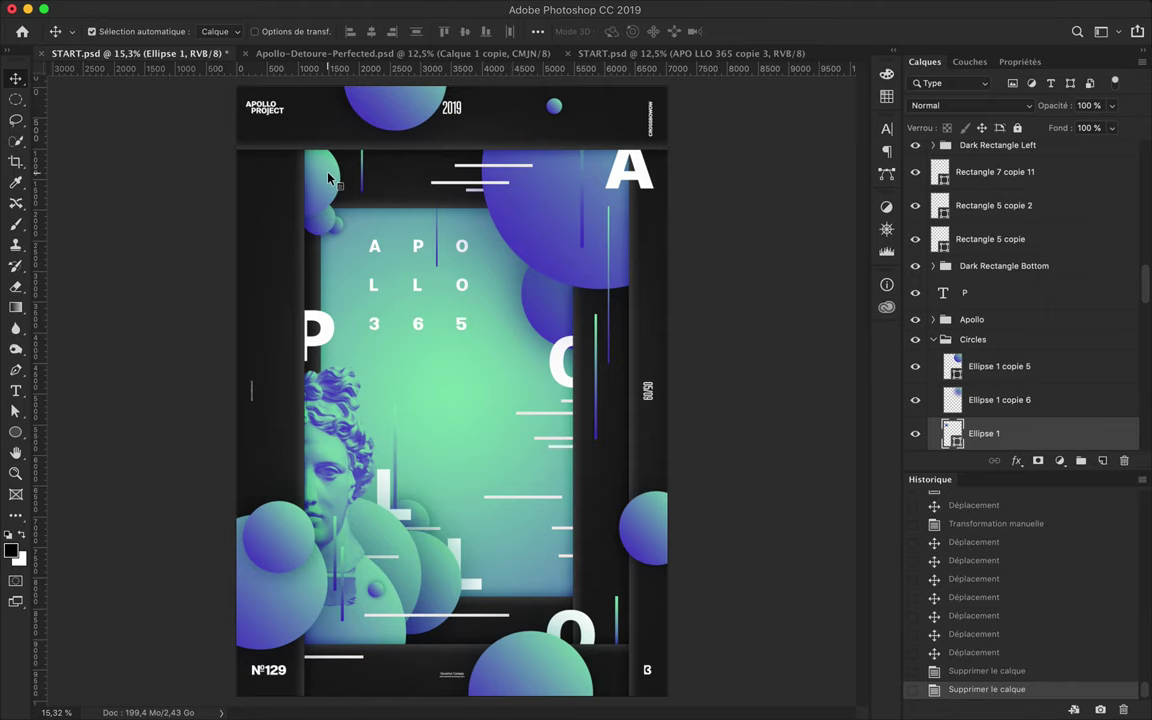
drag(995, 373, 987, 165)
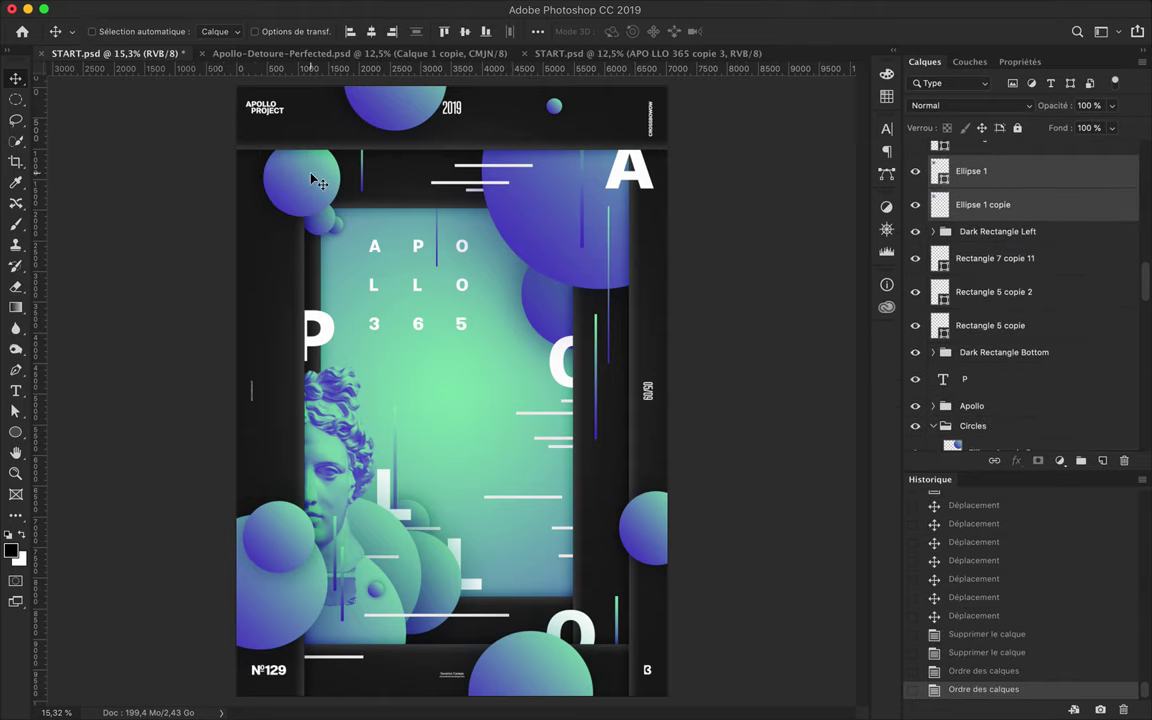
key(ctrl+t)
mouse_move(314, 180)
mouse_down()
mouse_move(305, 205)
mouse_move(310, 195)
mouse_up()
key(Return)
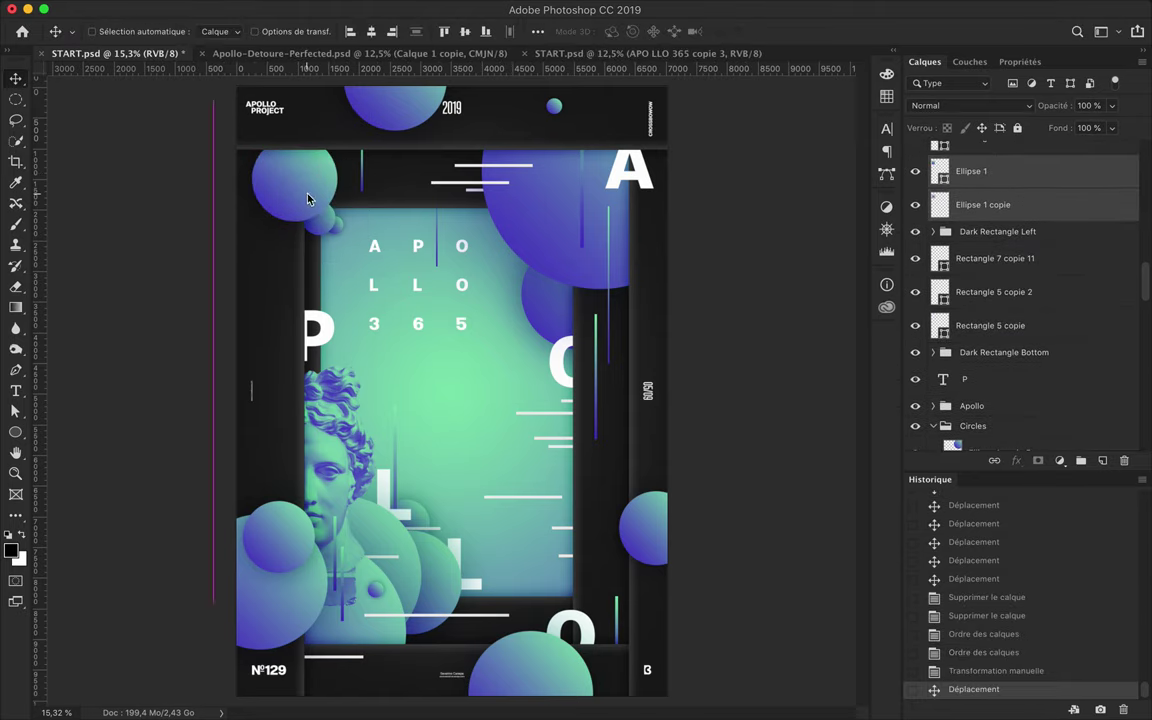
Scale the top-left circle together with its small neighbouring circle, undoing a stray move
shift+click(999, 400)
key(ctrl+t)
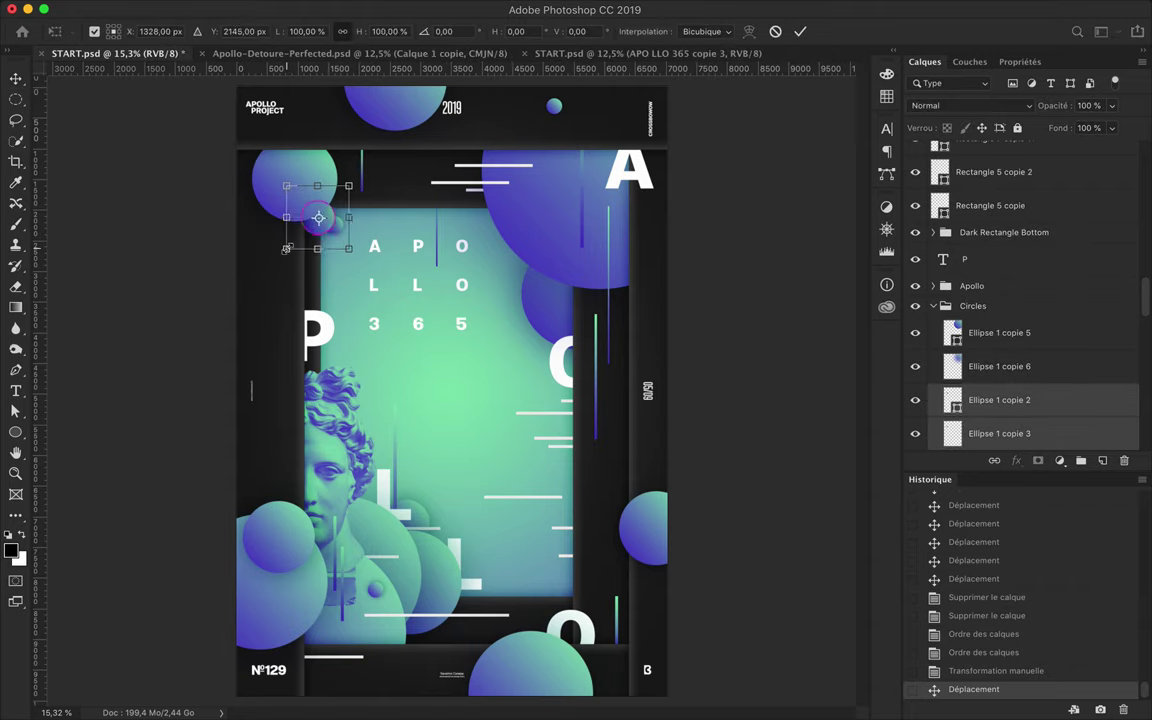
key(Return)
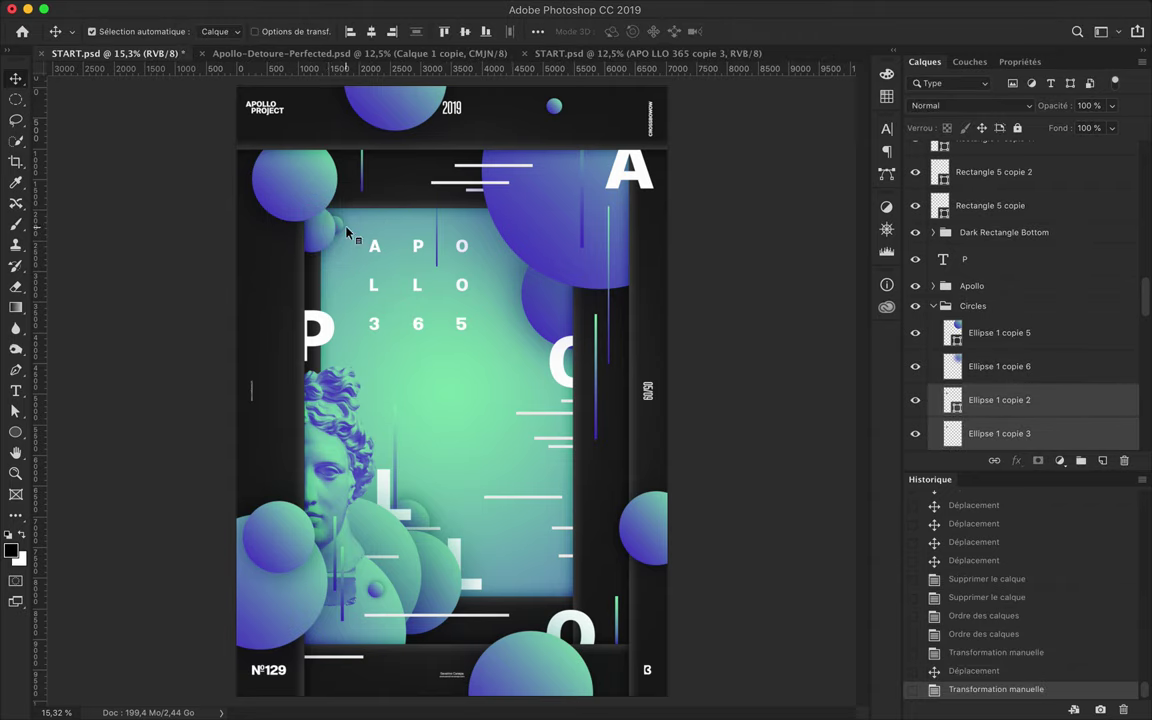
mouse_move(300, 205)
mouse_down()
mouse_move(347, 226)
mouse_move(298, 190)
mouse_up()
key(ctrl+z)
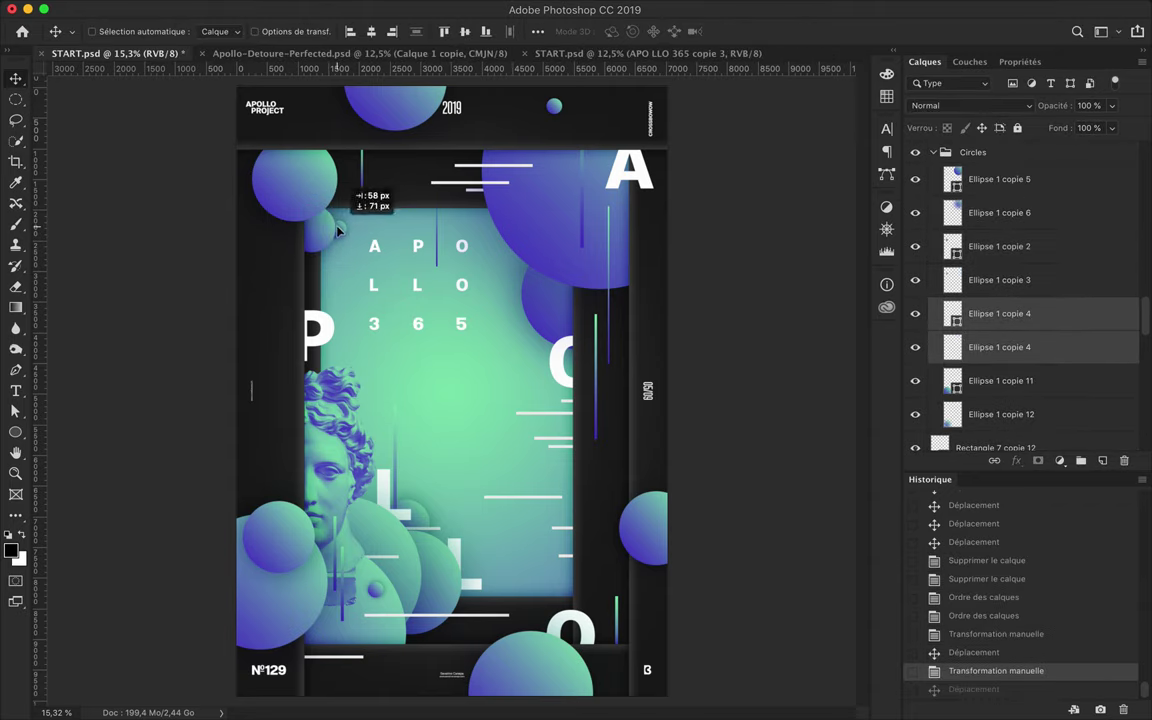
ctrl+click(470, 333)
key(ctrl+t)
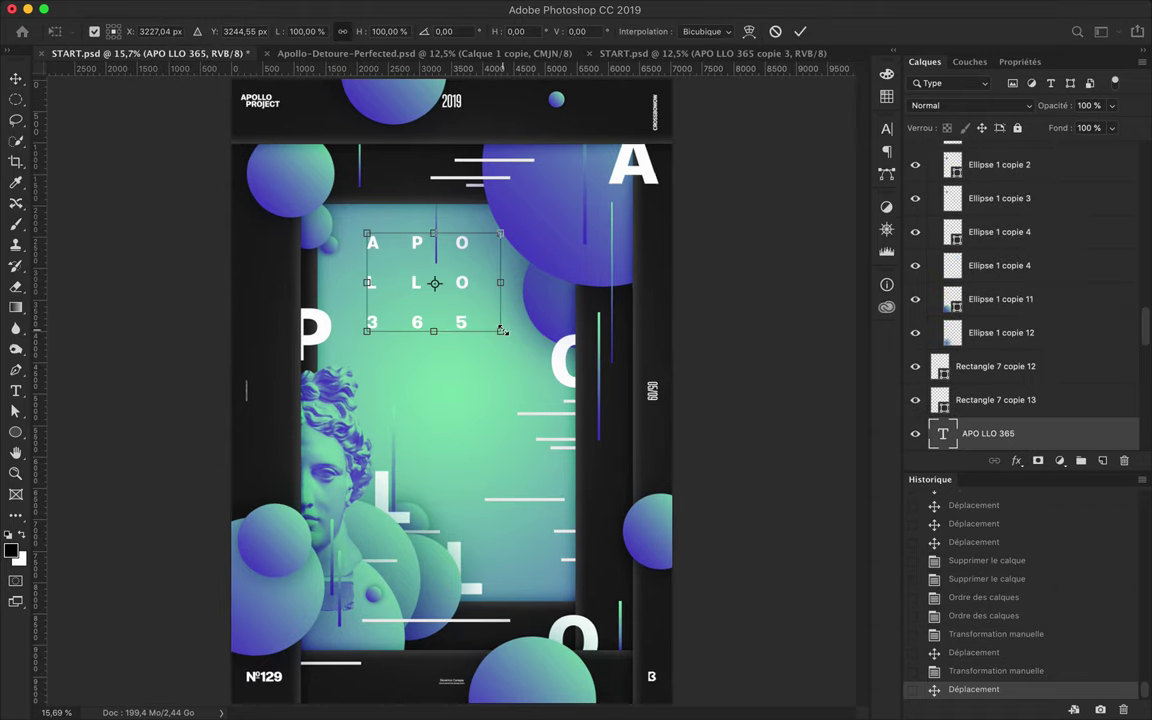
Shrink the APO LLO 365 text and place a copy of the white line bars lower down
mouse_move(437, 290)
mouse_down()
mouse_move(408, 258)
mouse_move(510, 558)
mouse_up()
key(Return)
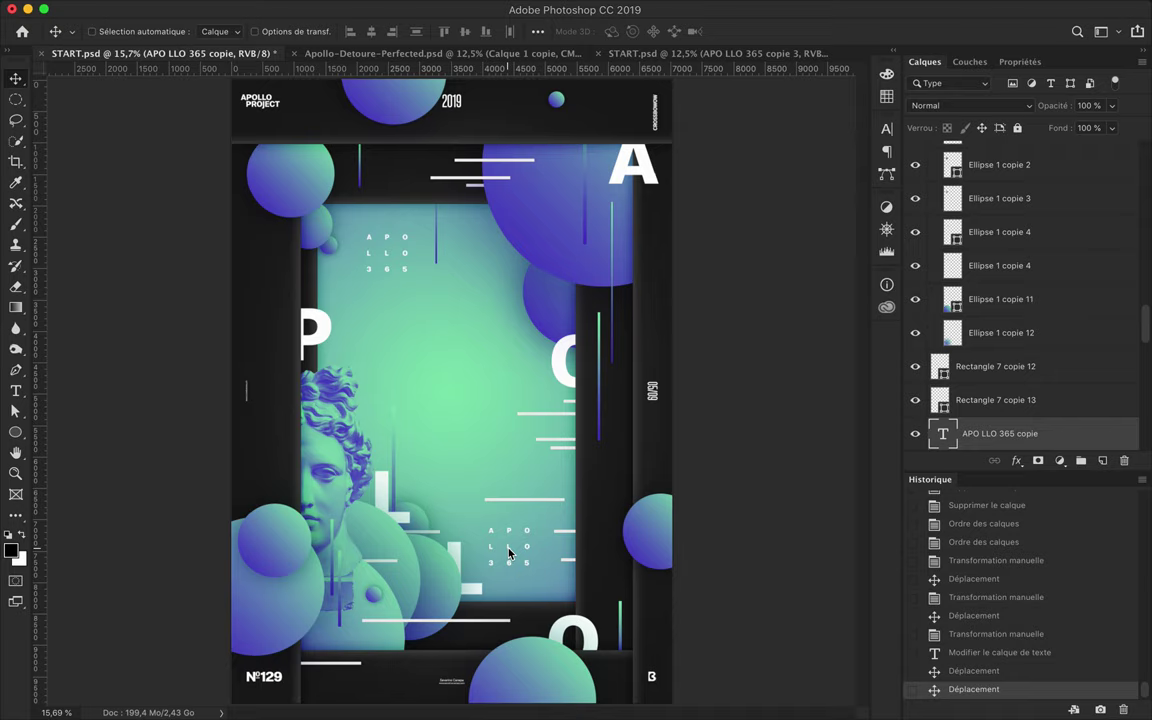
click(563, 540)
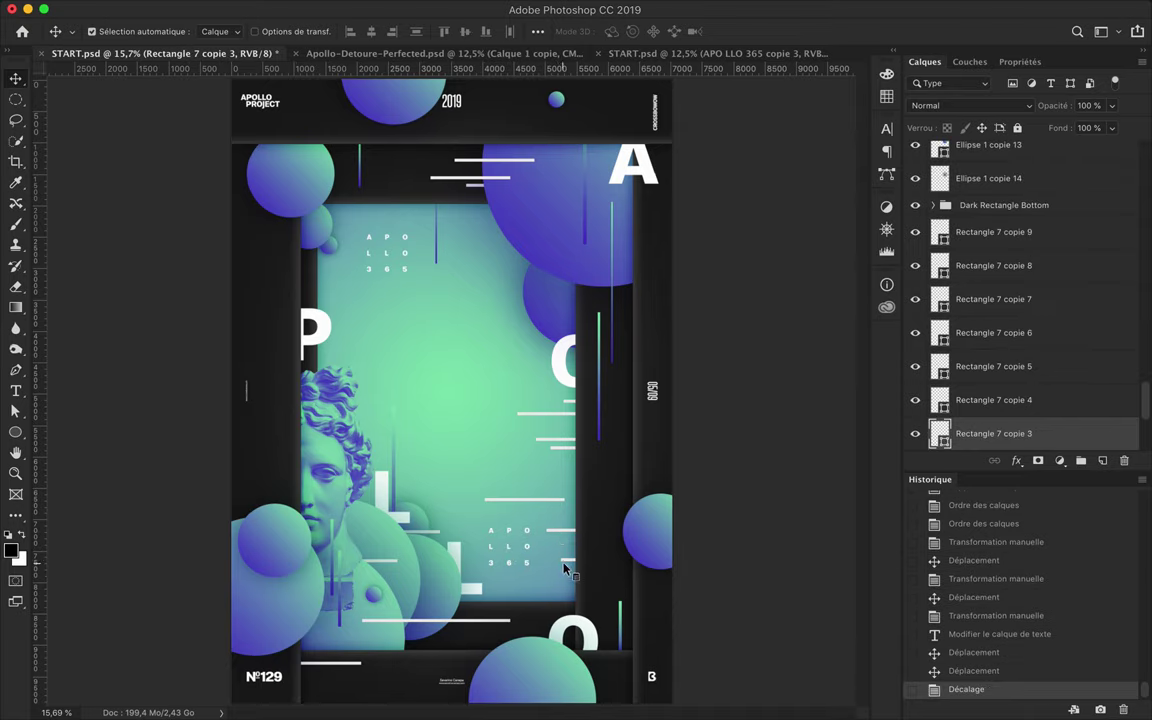
key(Left)
alt+drag(526, 593, 549, 593)
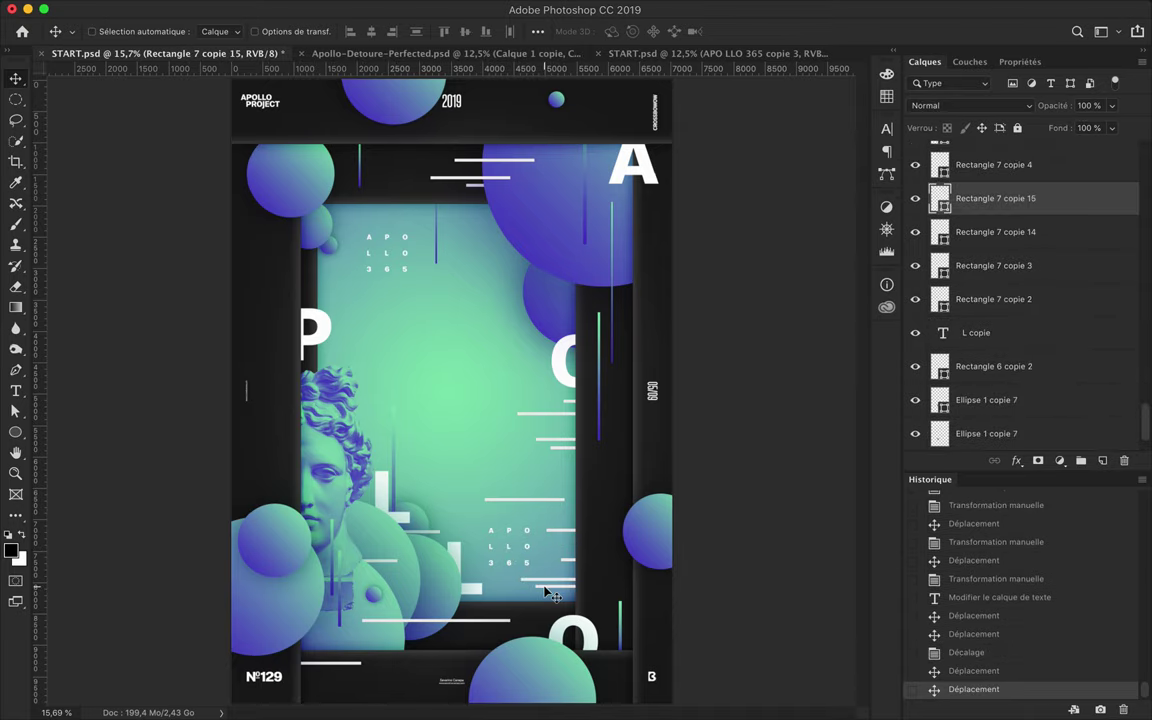
Enlarge the top-left circle a bit more
click(290, 175)
key(ctrl+t)
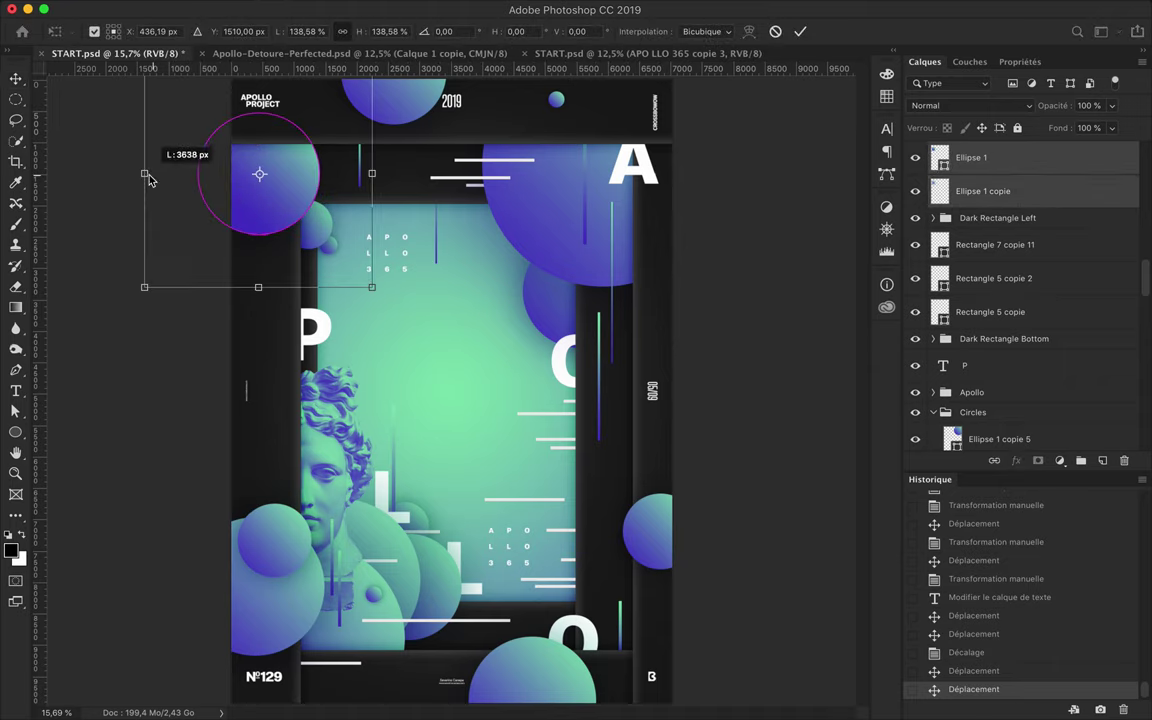
key(Return)
scroll(354, 348, down, 2)
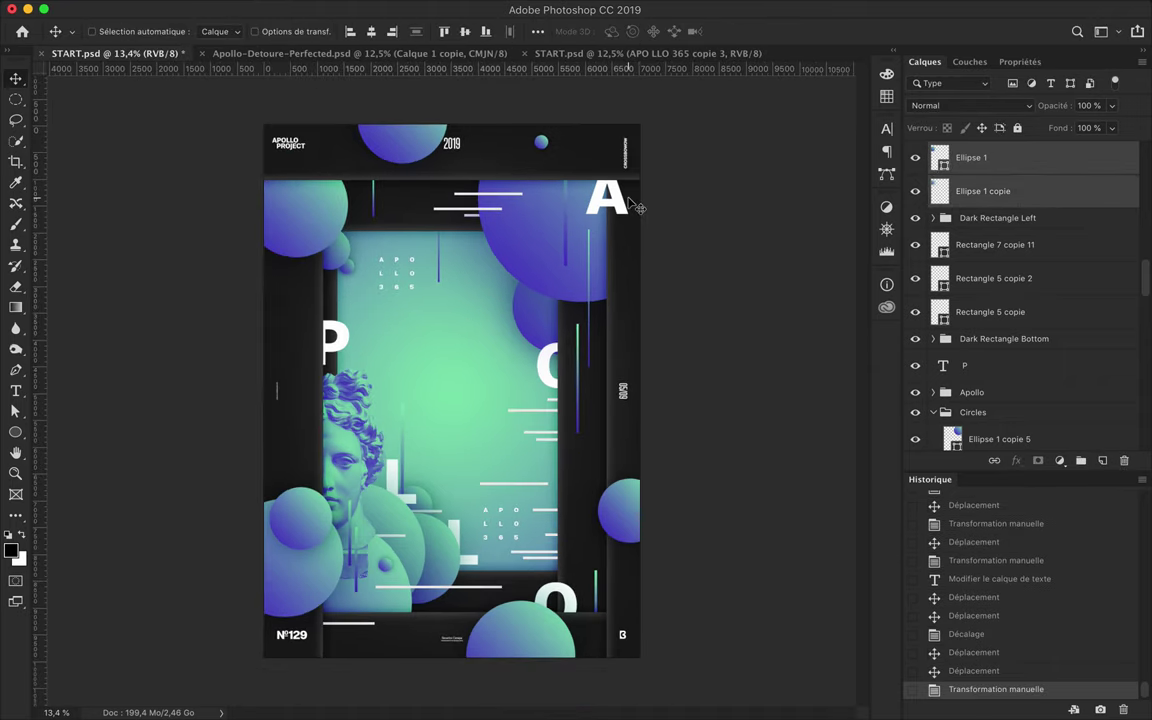
Copy the letter A to the upper left as a 3 and send it back in the stack
alt+drag(620, 205, 345, 235)
double_click(345, 235)
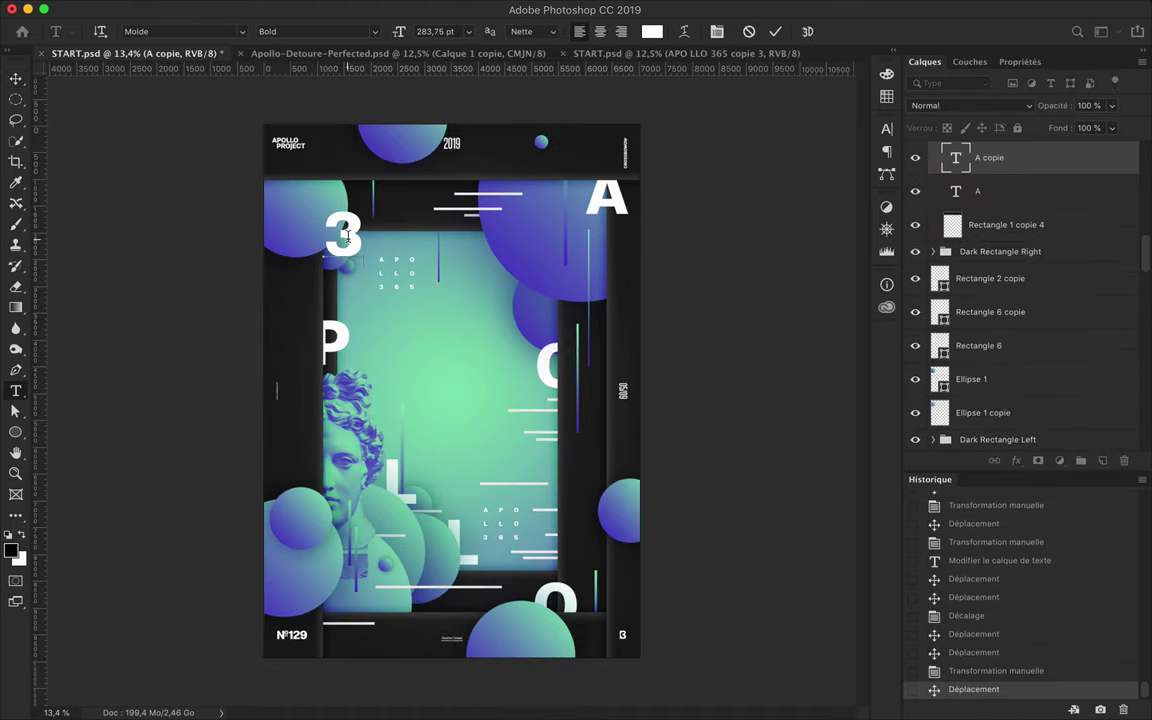
key(ctrl+Return)
key(v)
drag(990, 157, 1016, 393)
key(ctrl+bracketleft)
Copy the 3 into a 6 over the statue's head behind the bust, and a 5
mouse_move(357, 256)
mouse_down()
mouse_move(352, 245)
mouse_move(410, 390)
mouse_up()
key(ctrl+bracketleft)
double_click(385, 388)
text(6)
key(ctrl+Return)
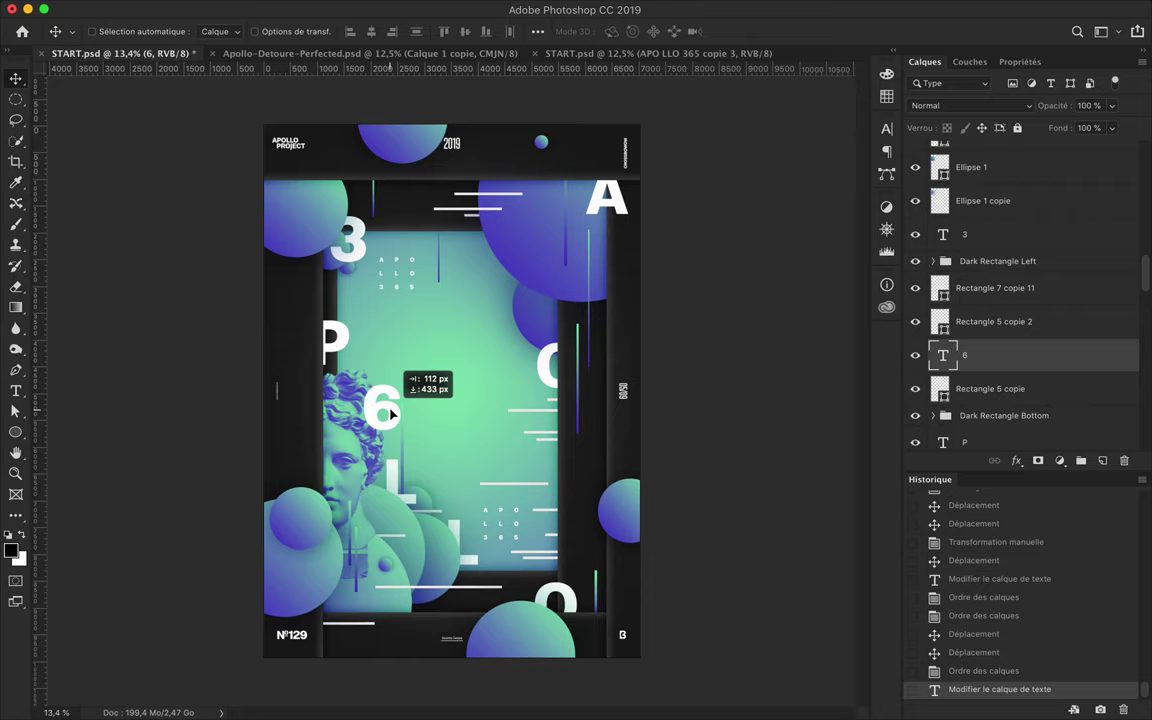
mouse_move(393, 413)
mouse_down()
mouse_move(500, 470)
mouse_move(508, 300)
mouse_up()
key(ctrl+bracketleft)
double_click(505, 468)
text(5)
key(ctrl+Return)
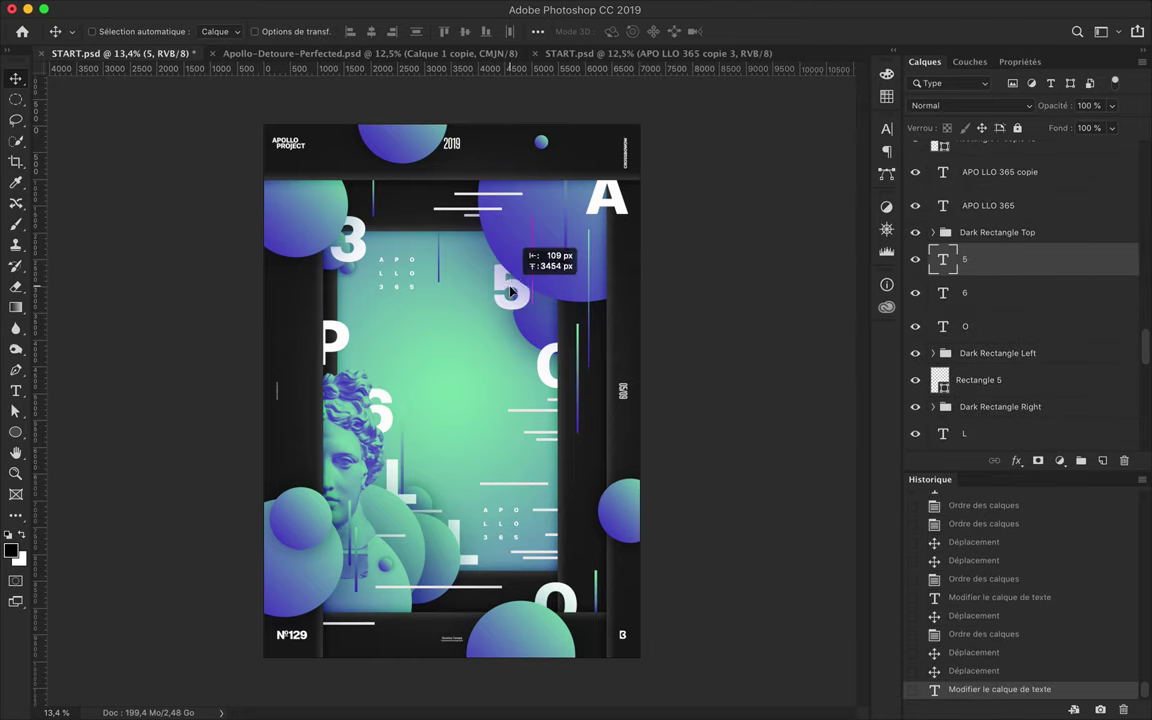
Try bringing the 6 in front of the statue, then undo to keep it behind
click(990, 292)
key(ctrl+bracketright)
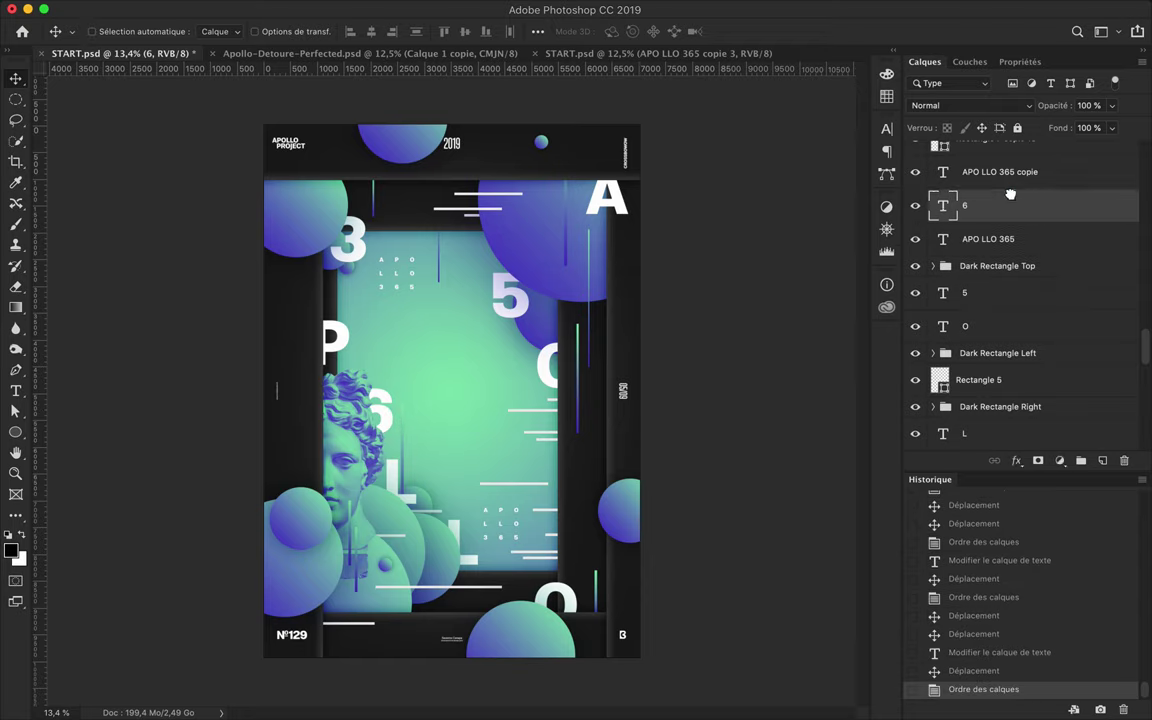
key(ctrl+bracketright)
key(ctrl+bracketright)
key(ctrl+bracketright)
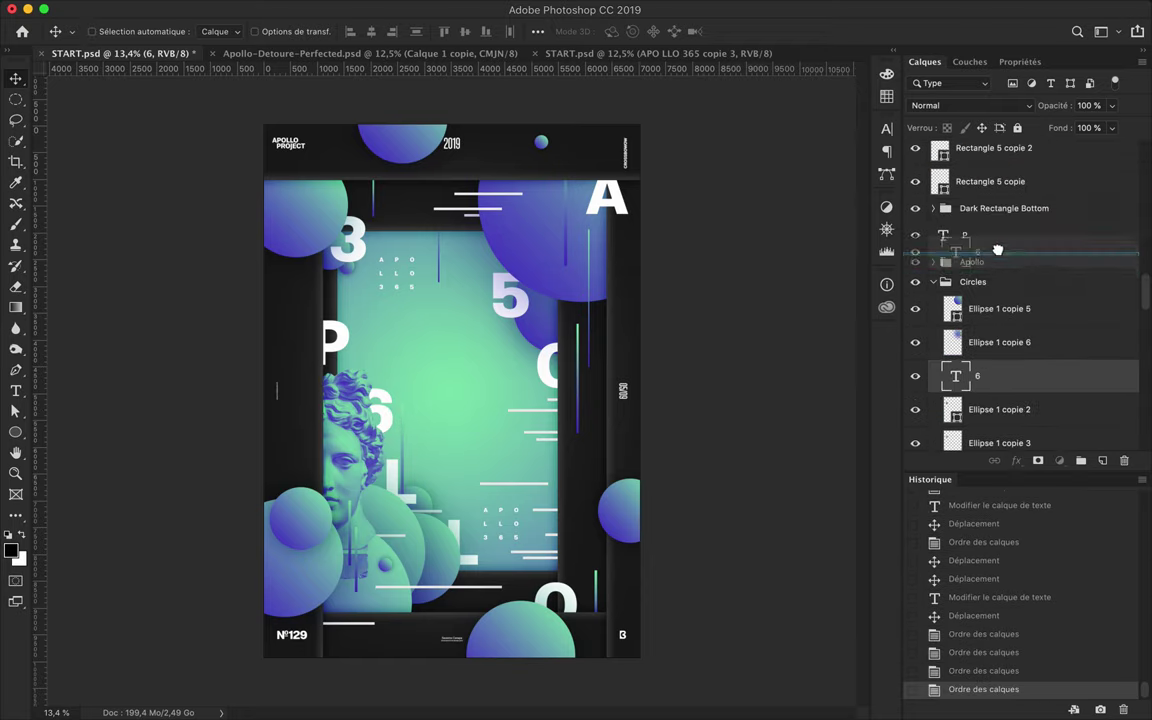
key(ctrl+bracketright)
drag(372, 405, 375, 410)
key(ctrl+z)
key(ctrl+z)
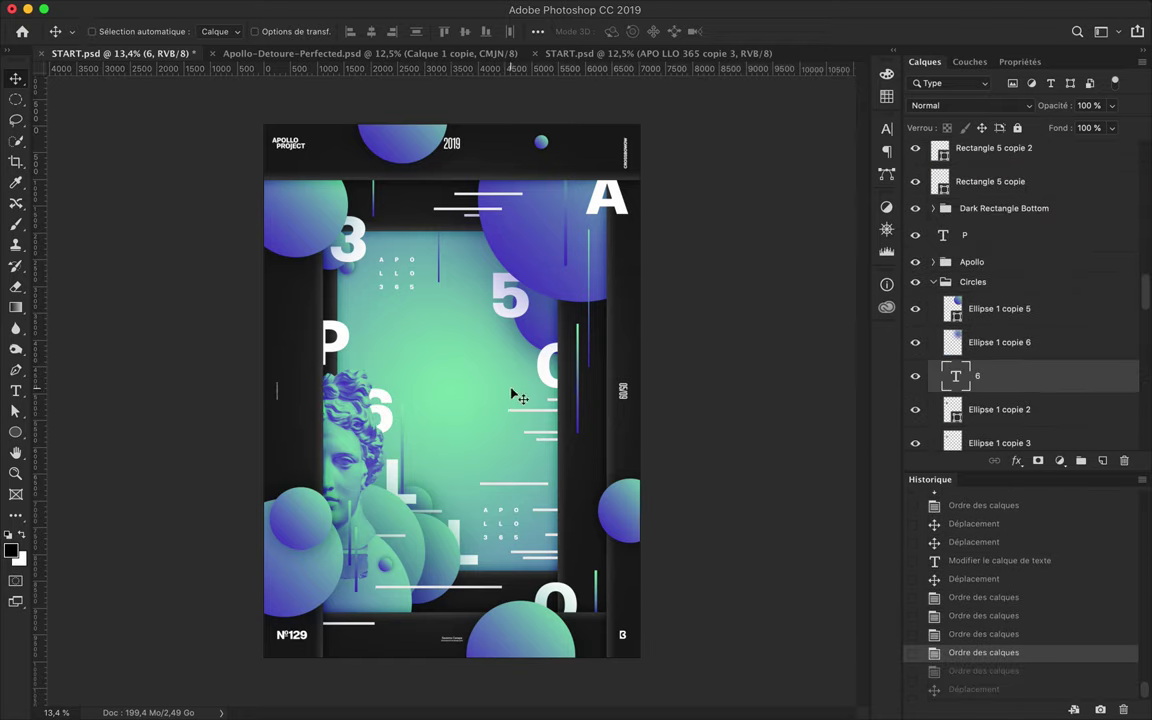